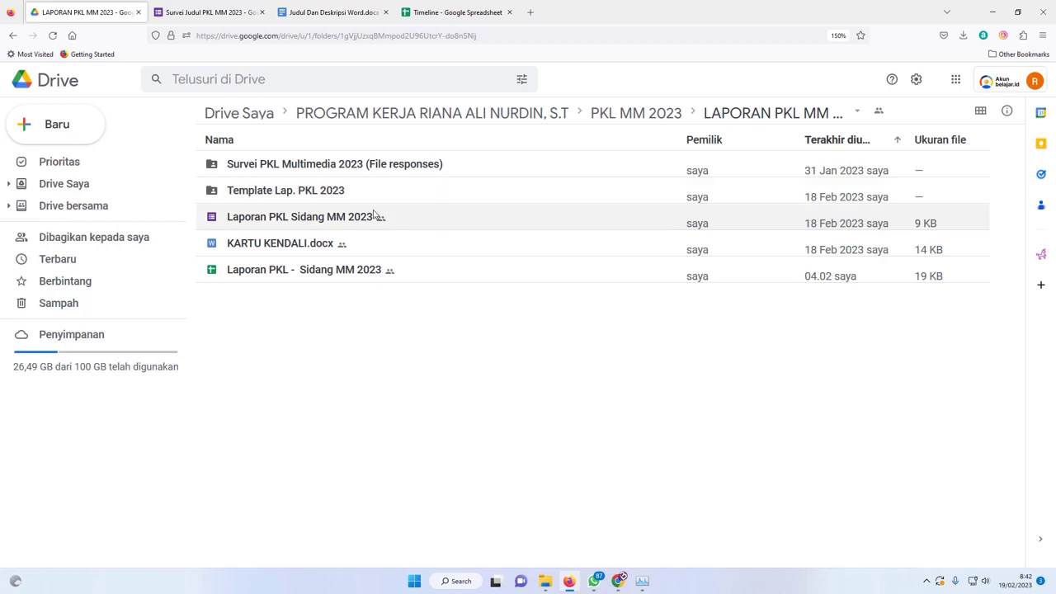
Open the Laporan PKL Sidang MM 2023 form from the Drive folder for editing.
click(326, 215)
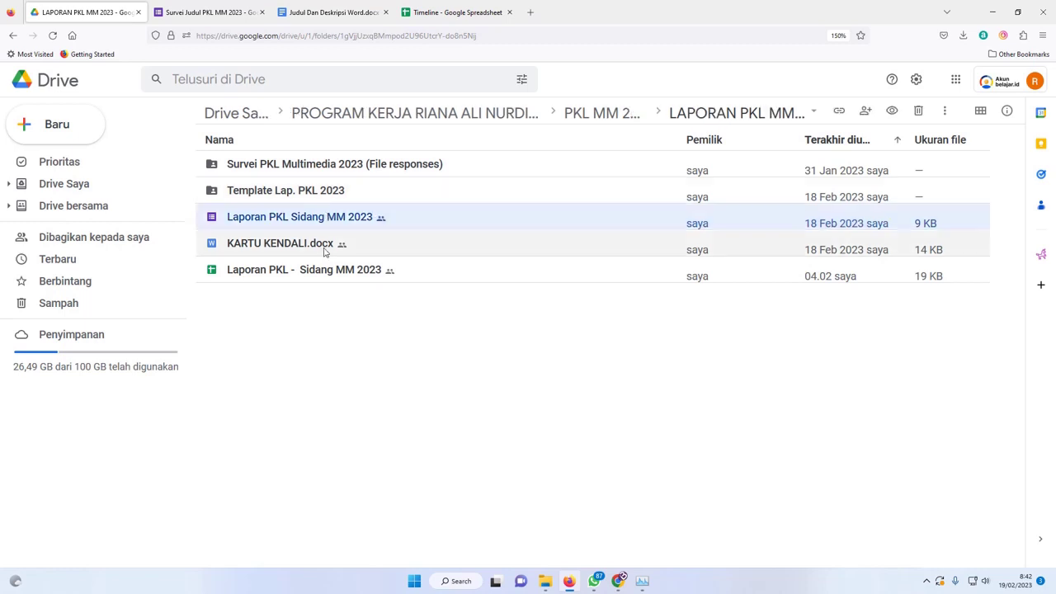
click(326, 244)
click(326, 268)
click(324, 224)
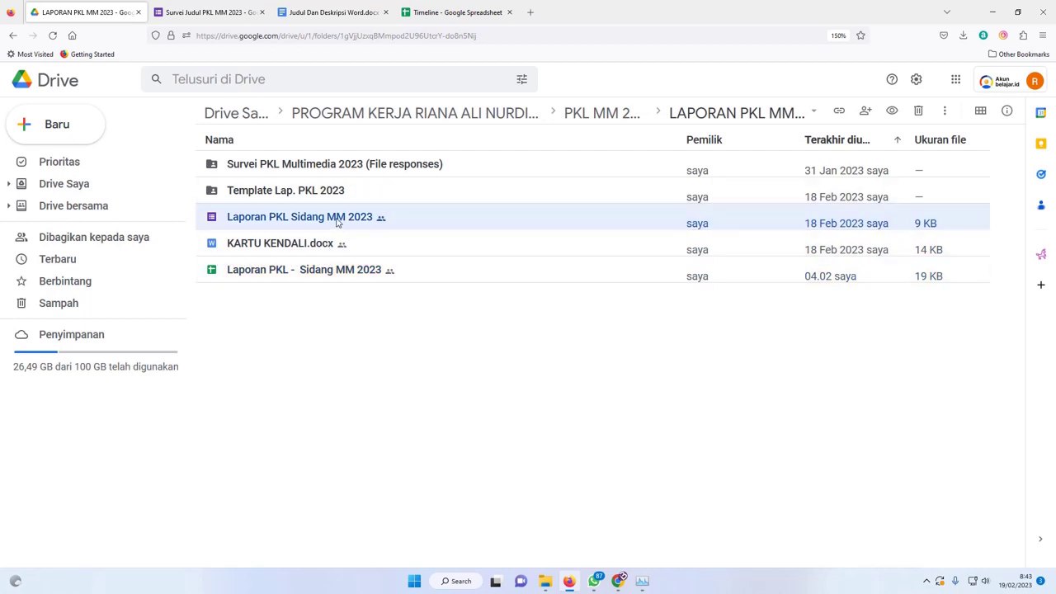
double_click(336, 222)
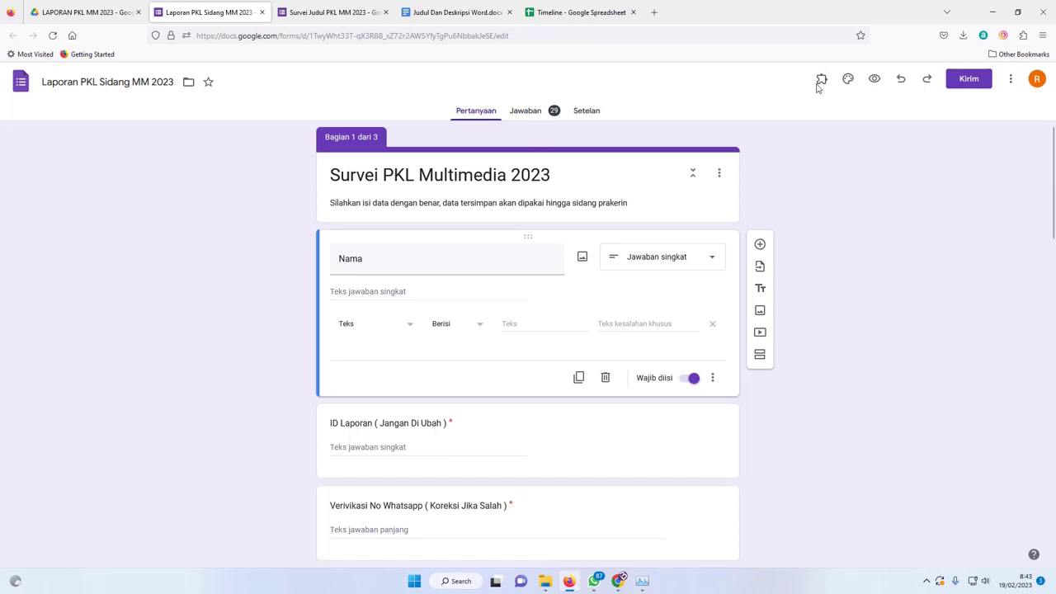
Preview the form as respondents see it, then close the preview.
click(874, 80)
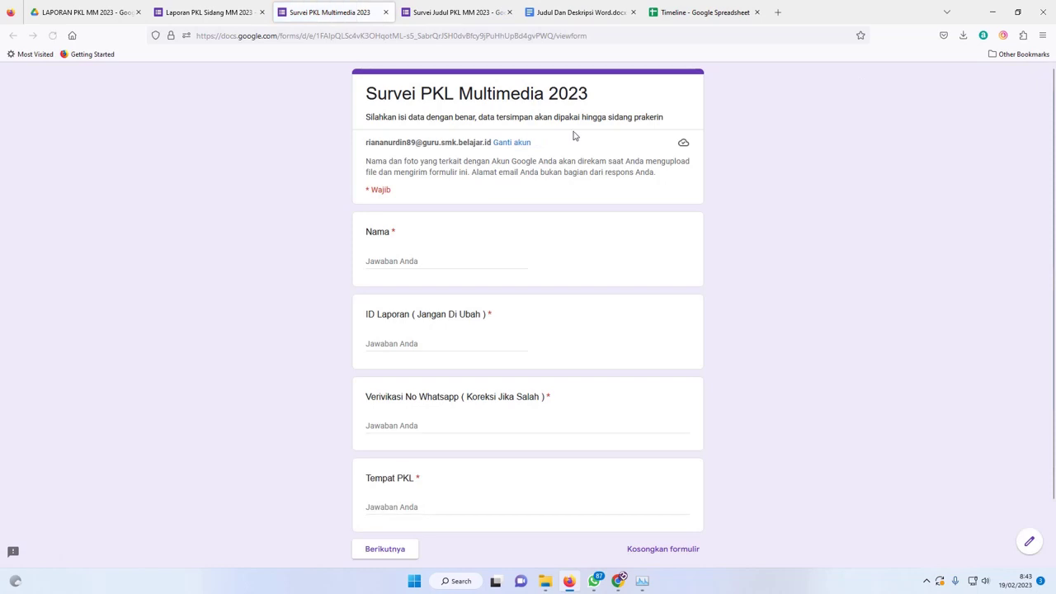
scroll(346, 252, down, 2)
scroll(394, 241, up, 2)
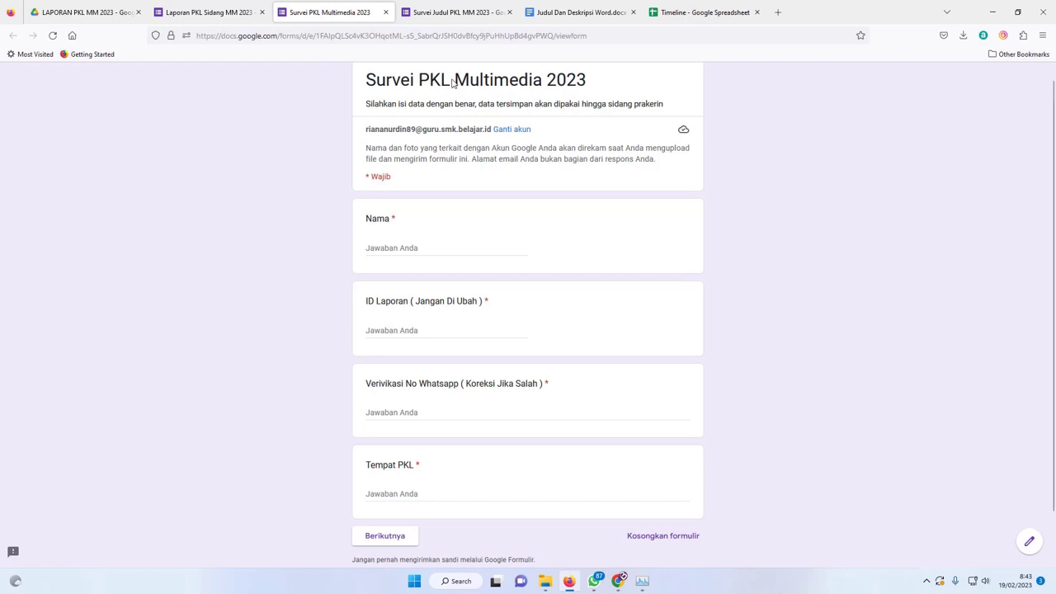
click(385, 12)
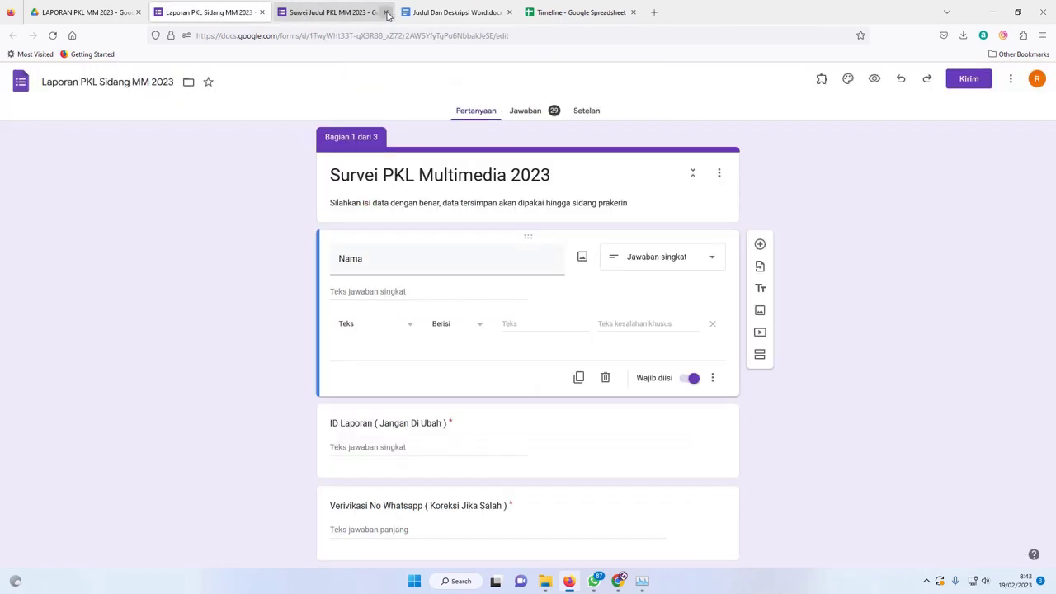
Close the Survei Judul PKL form, Judul Dan Deskripsi document, Timeline spreadsheet and form tabs.
click(386, 13)
click(386, 12)
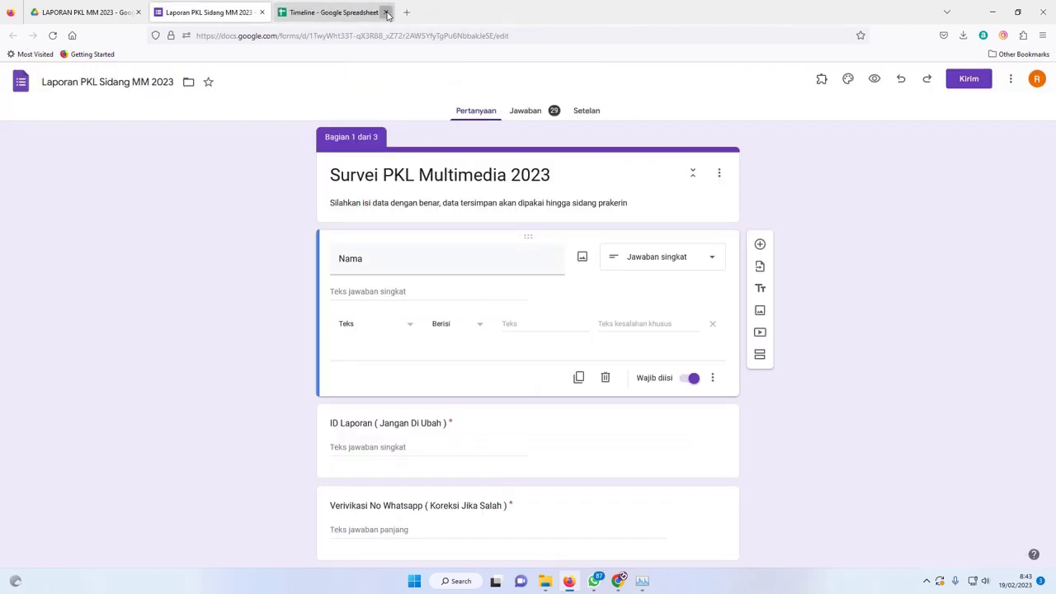
click(385, 13)
click(262, 12)
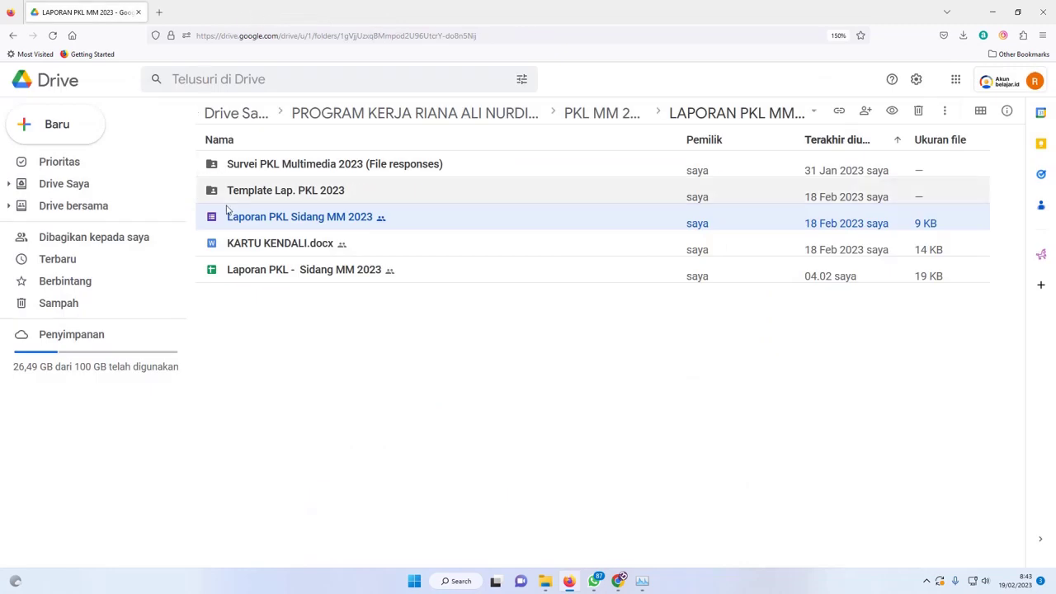
Open Laporan PKL - Sidang MM 2023, view its Siswa Dan Judul PKL and Pengajuan sheets, then return to Drive.
double_click(290, 271)
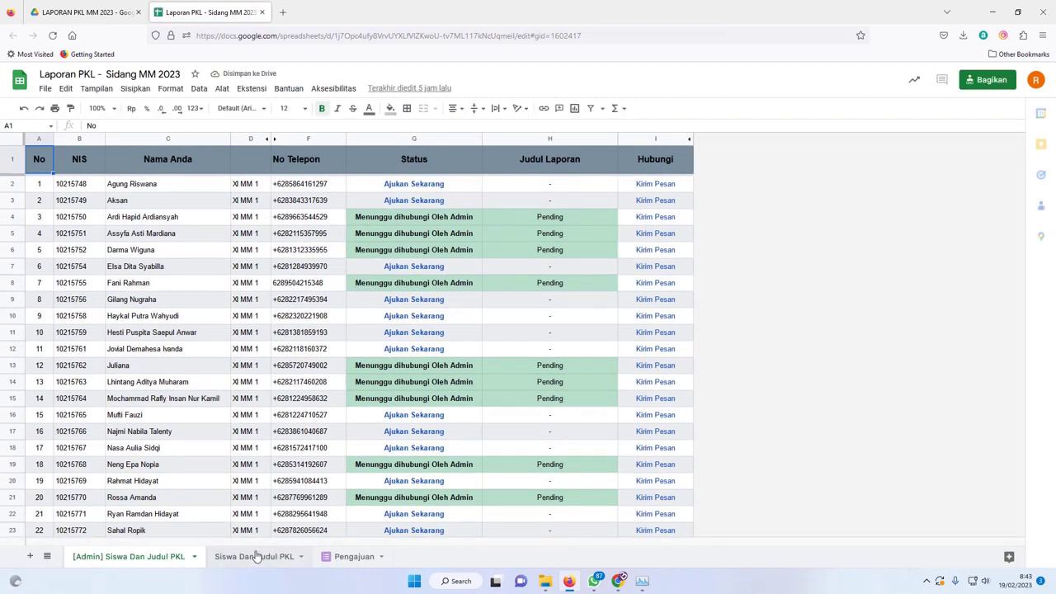
click(255, 557)
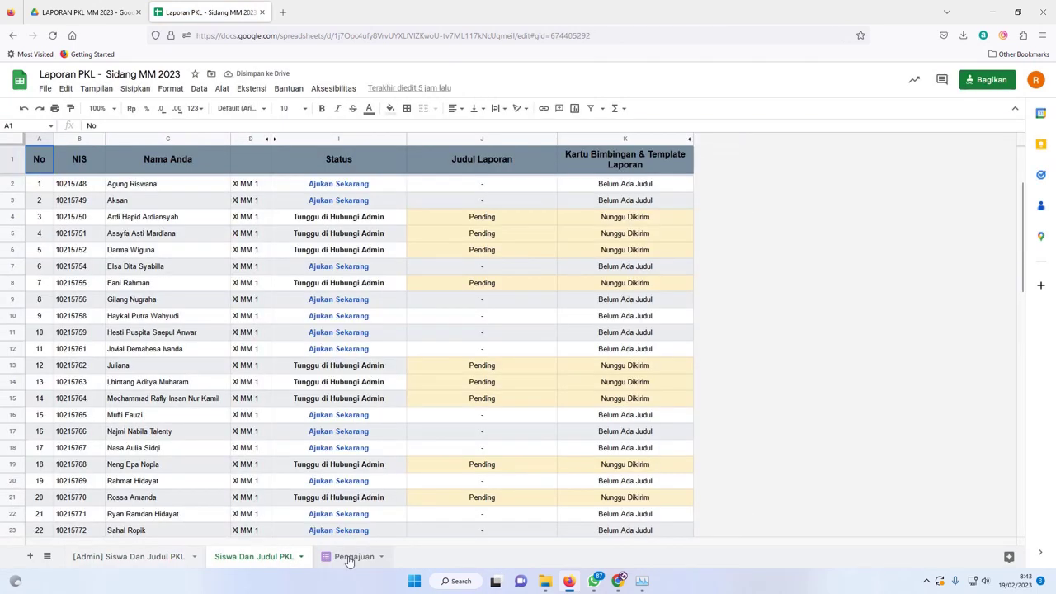
click(350, 558)
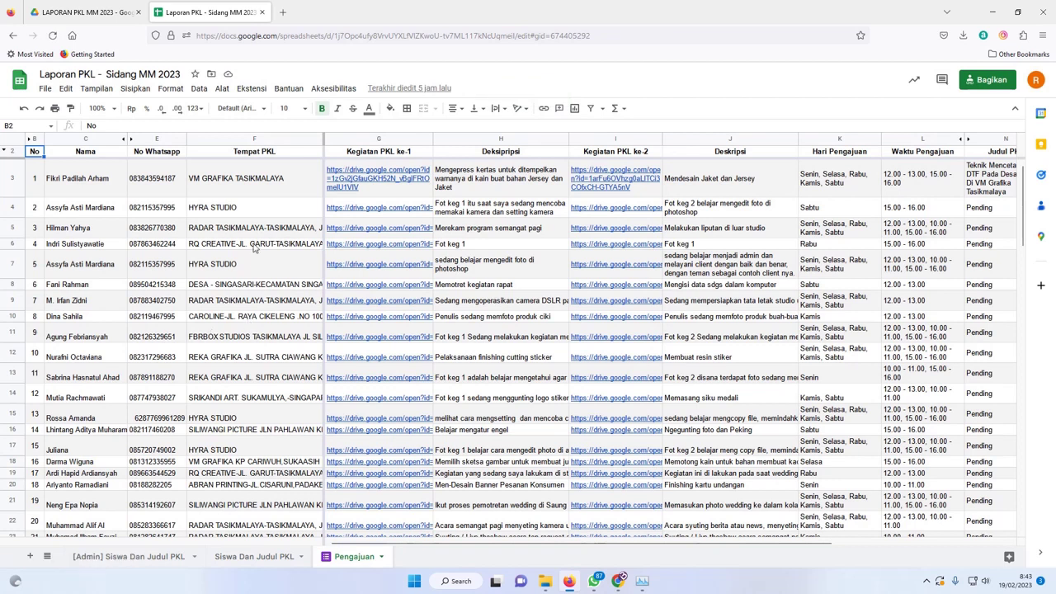
scroll(434, 280, down, 15)
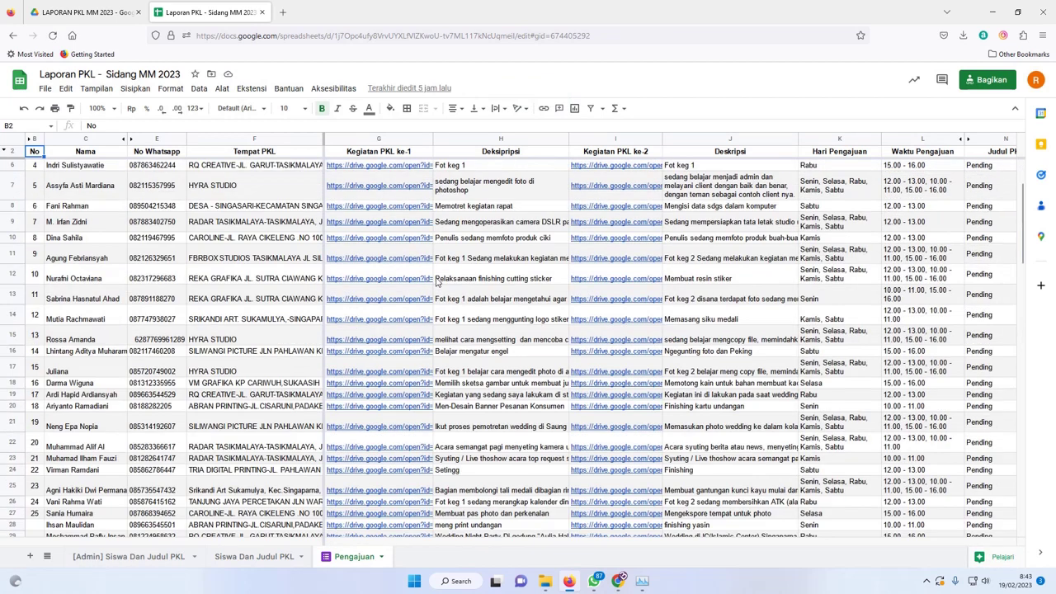
scroll(436, 282, up, 15)
mouse_move(360, 275)
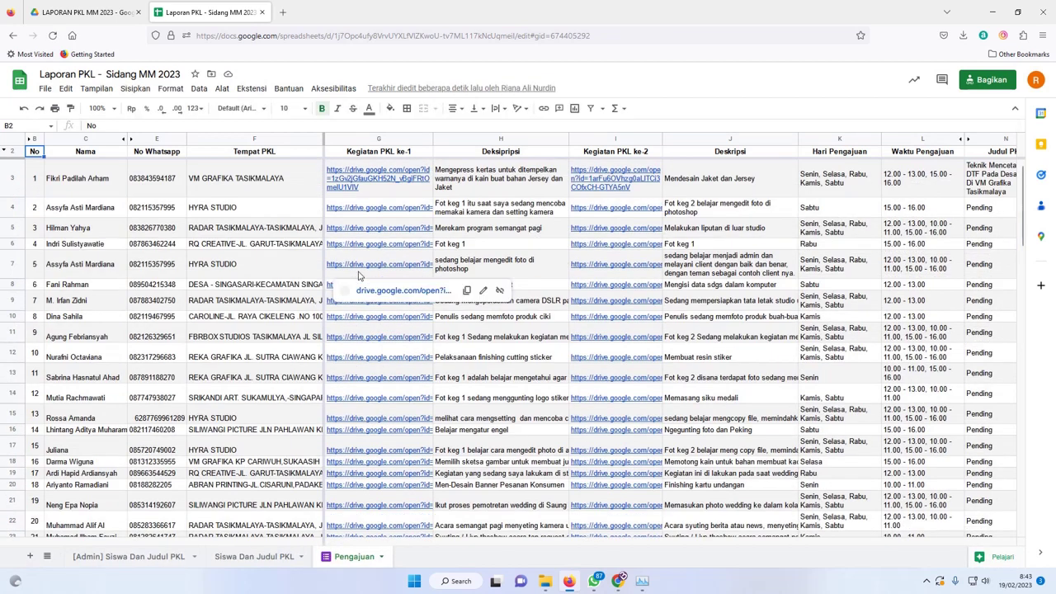
click(512, 190)
drag(497, 542, 678, 538)
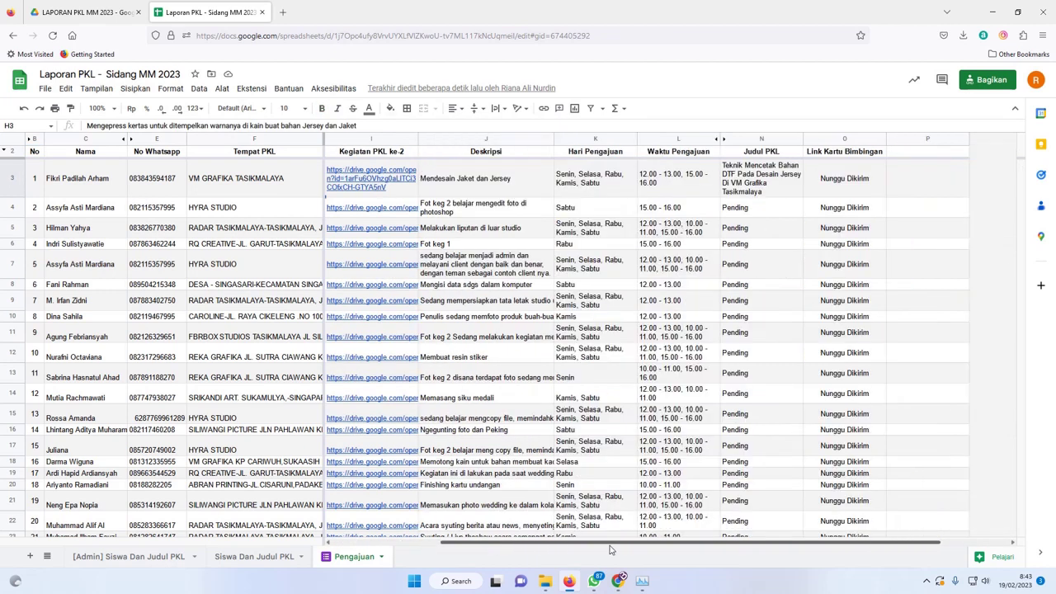
scroll(691, 341, down, 5)
scroll(693, 342, up, 5)
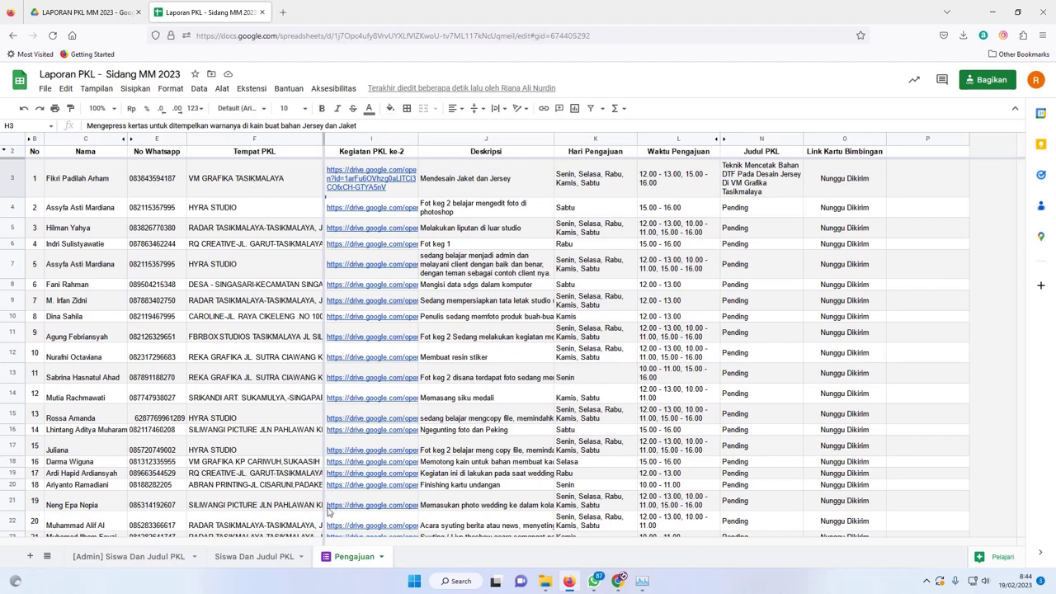
click(96, 6)
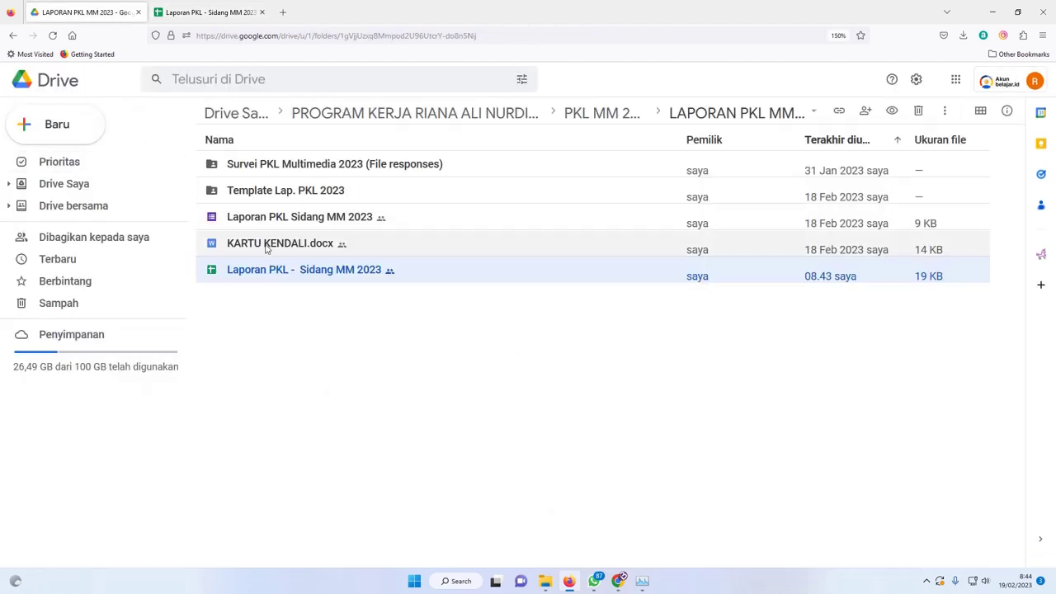
Open KARTU KENDALI.docx and select its Nama to Pembimbing 2 info table.
double_click(265, 246)
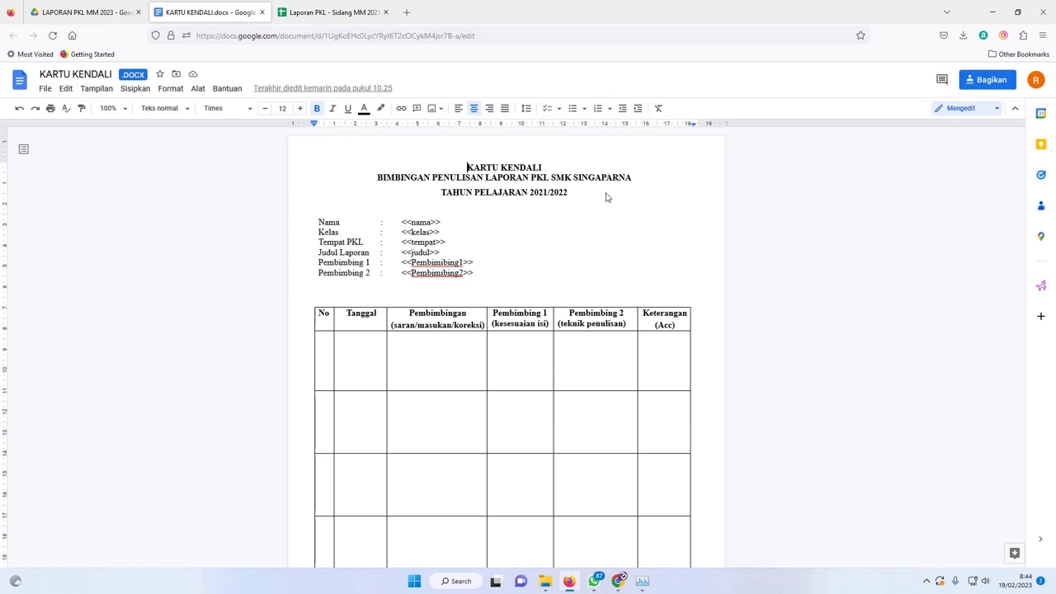
click(336, 232)
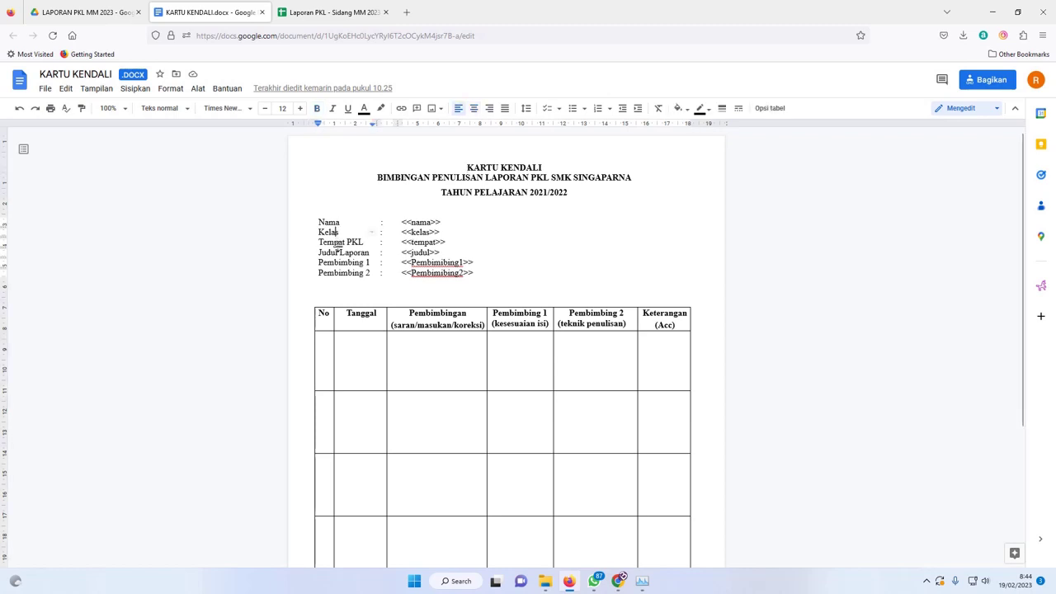
click(355, 252)
click(488, 277)
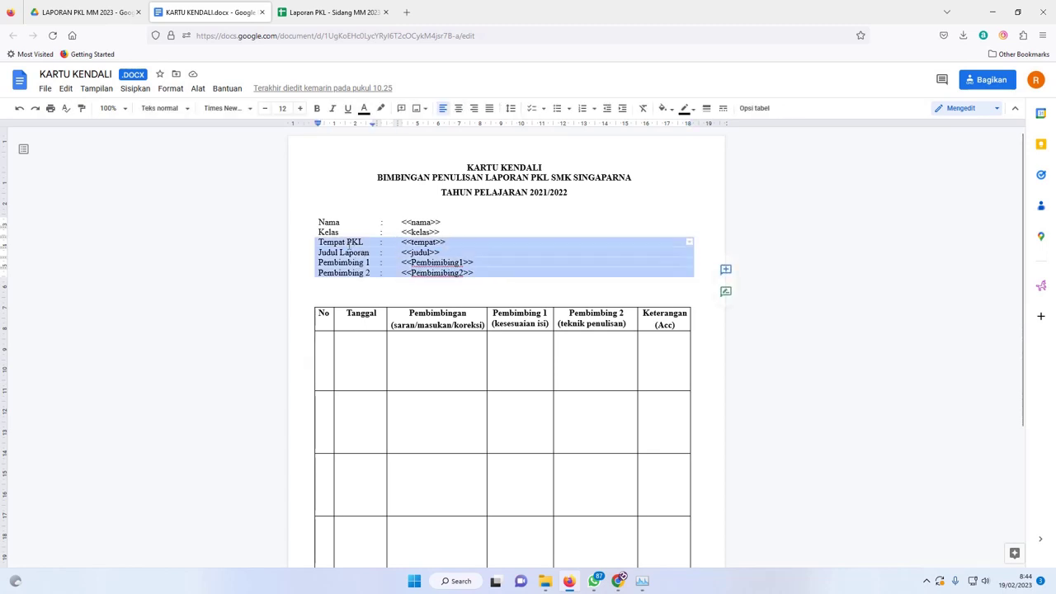
drag(485, 273, 335, 222)
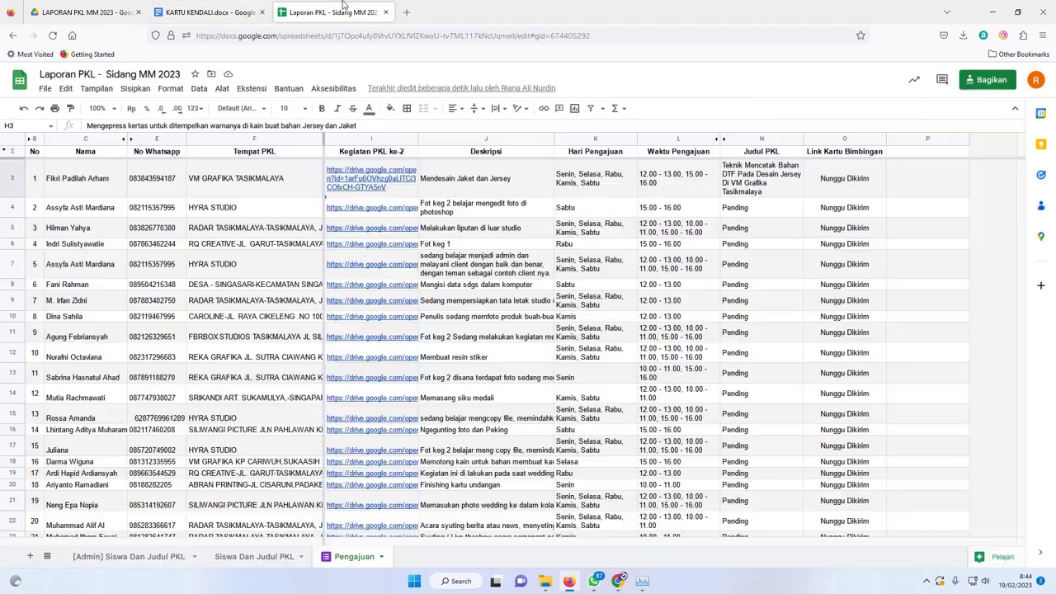
Compare the template's placeholders with the spreadsheet columns, then bring up the document's File menu.
click(345, 10)
click(208, 12)
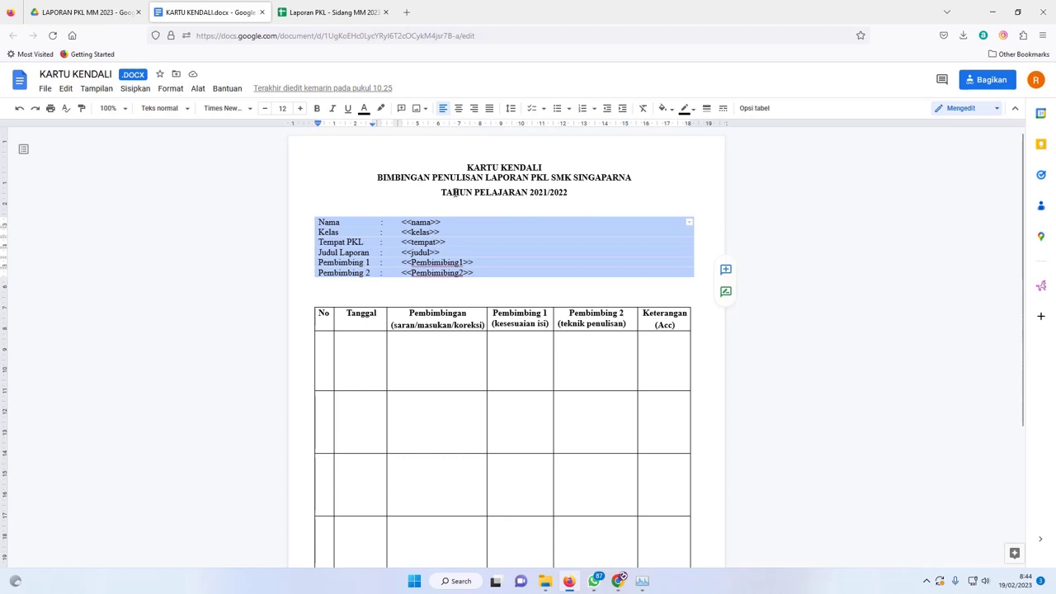
click(328, 11)
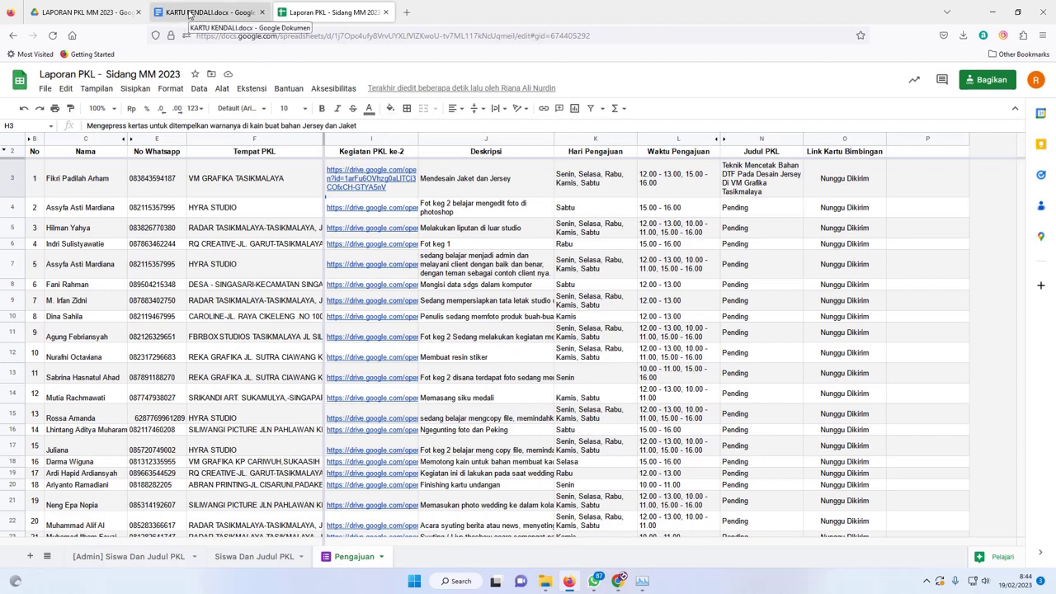
click(190, 14)
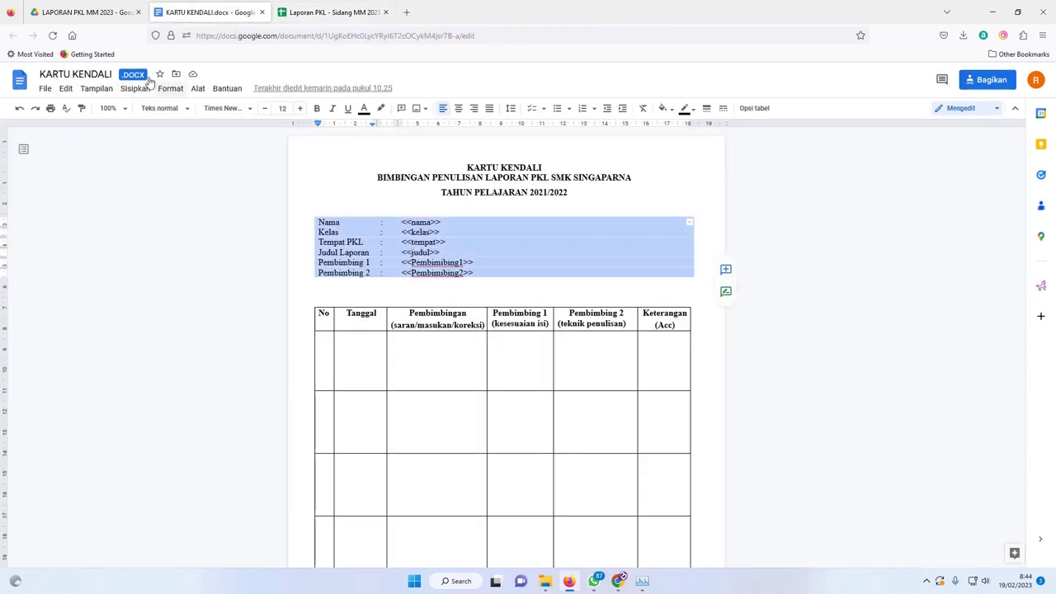
click(94, 7)
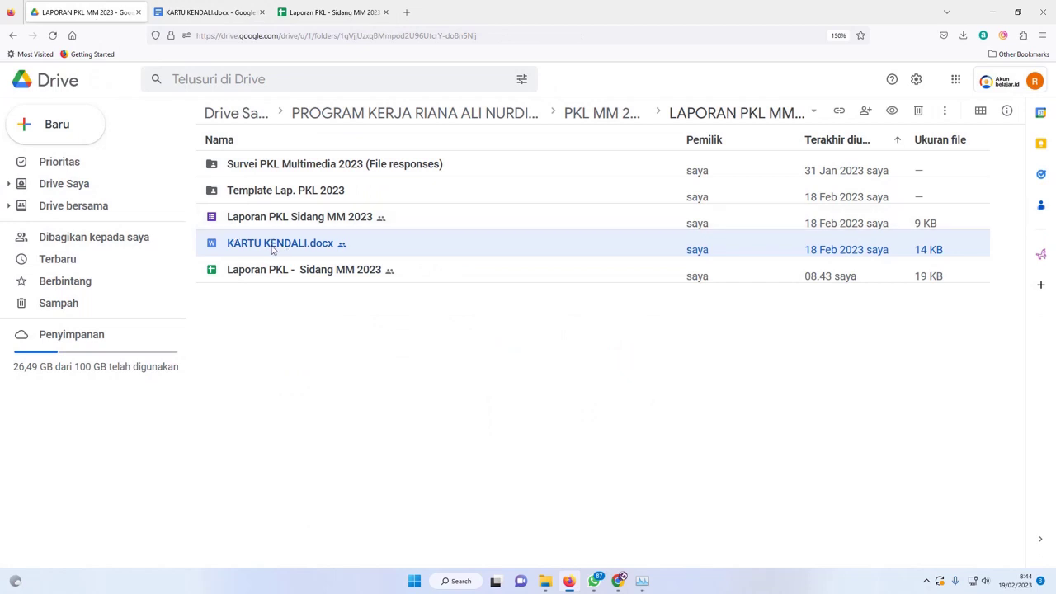
click(209, 8)
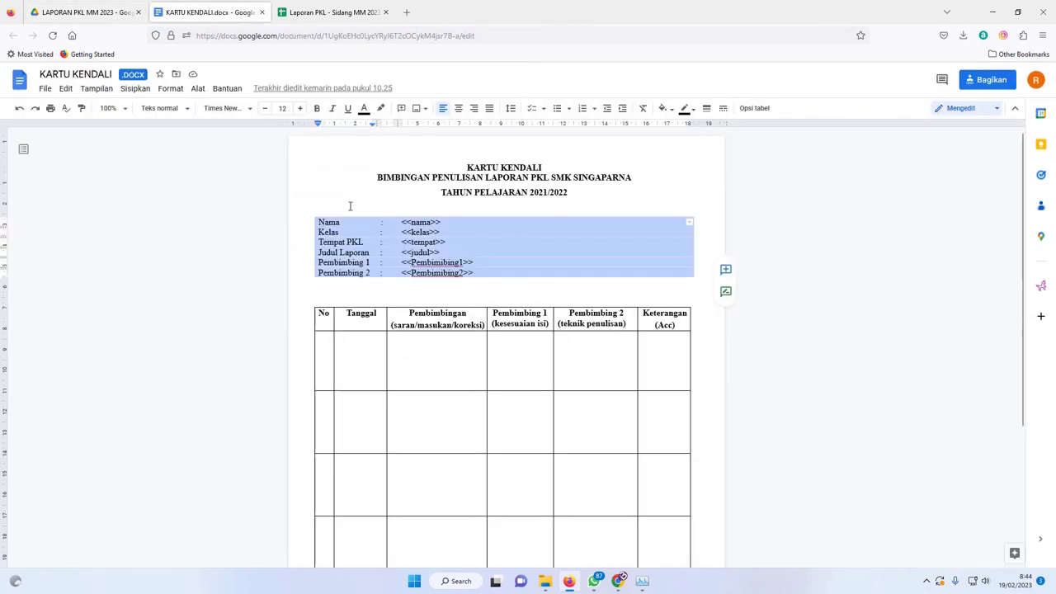
click(45, 89)
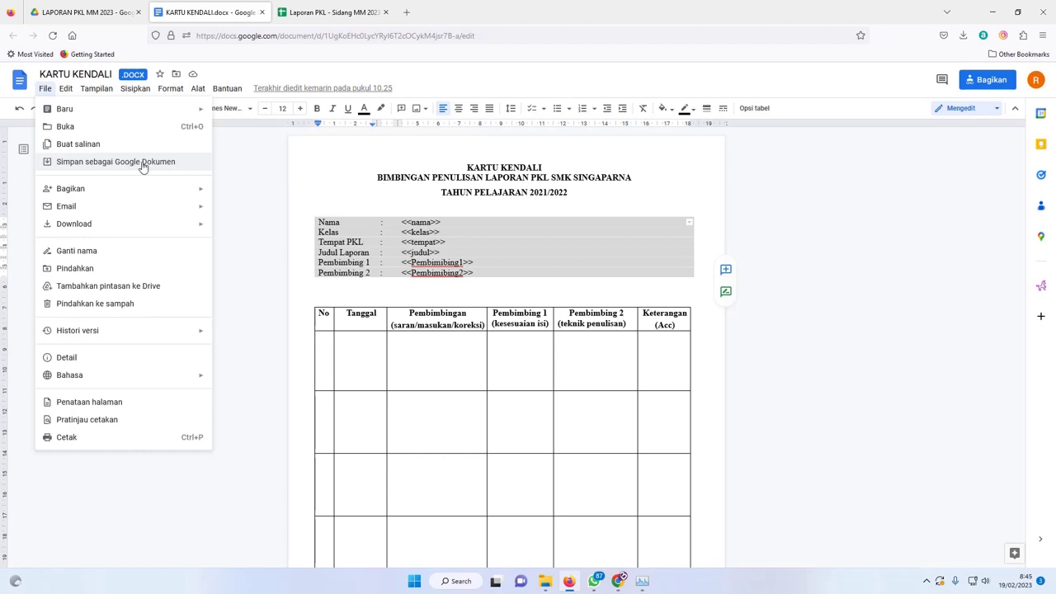
Save KARTU KENDALI.docx as a Google Docs copy and close both document tabs.
click(142, 166)
click(115, 7)
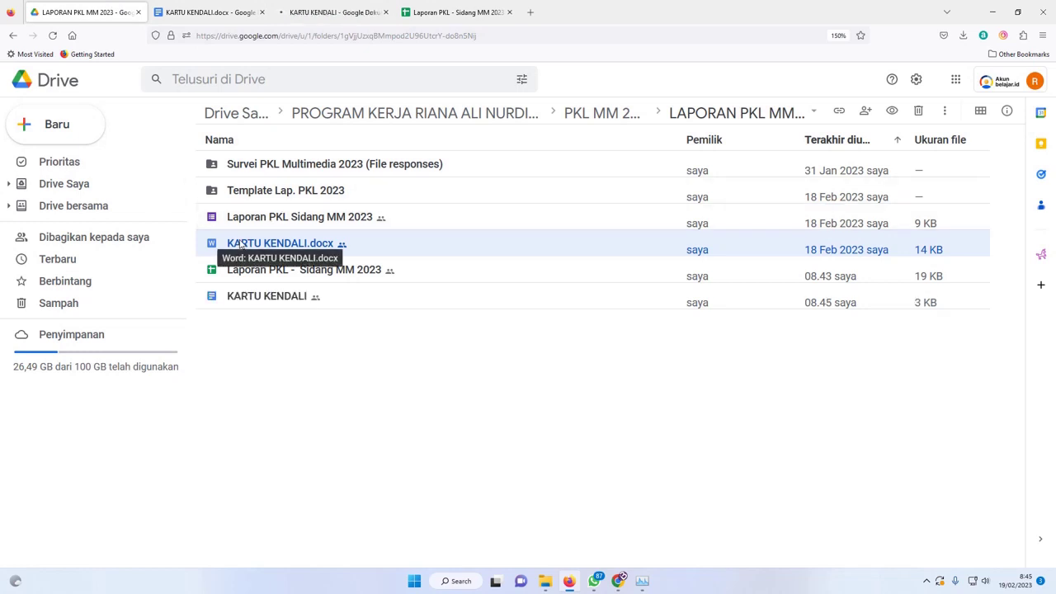
click(225, 331)
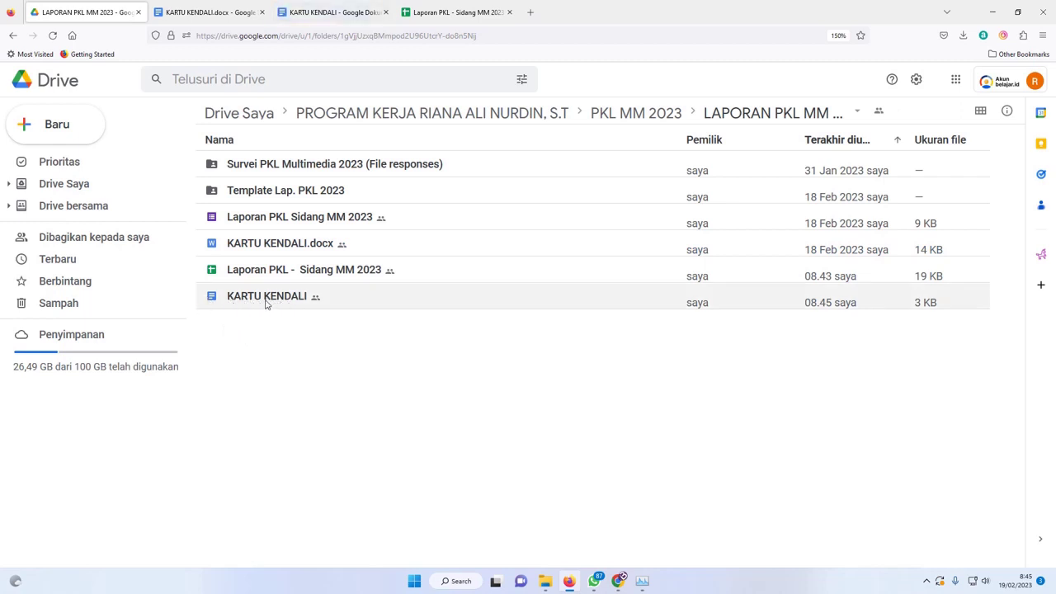
click(219, 11)
click(261, 12)
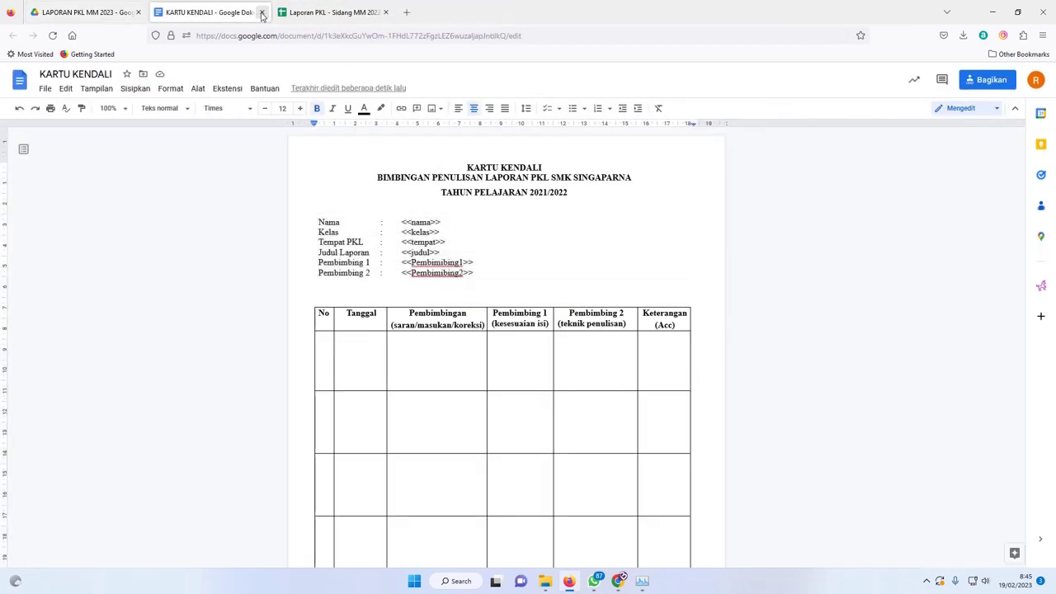
click(262, 12)
click(132, 10)
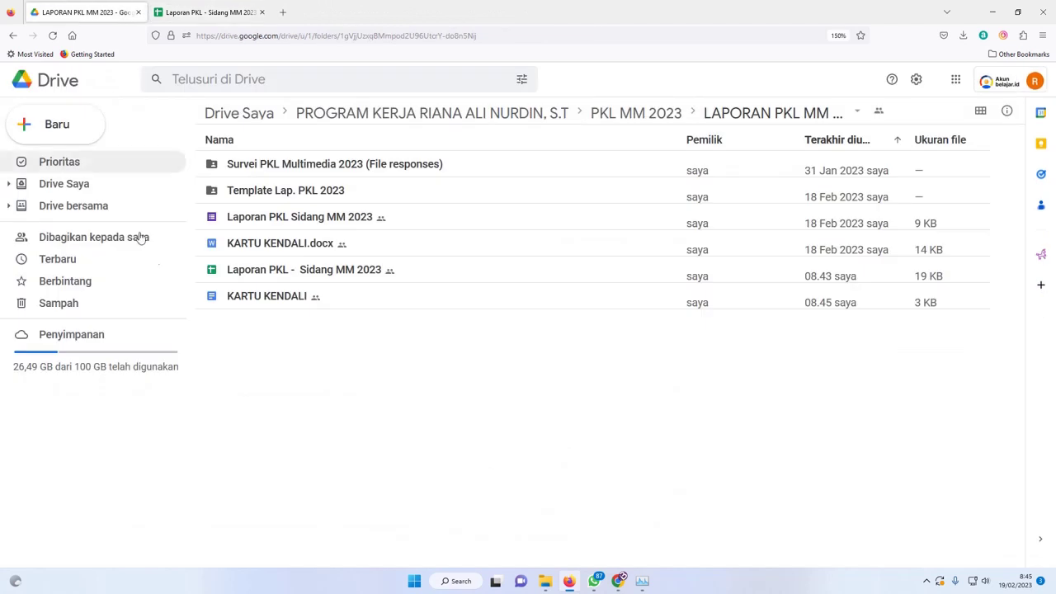
Open the converted KARTU KENDALI document, examine its <<nama>> tag, and go to the spreadsheet's Ekstensi menu.
double_click(247, 295)
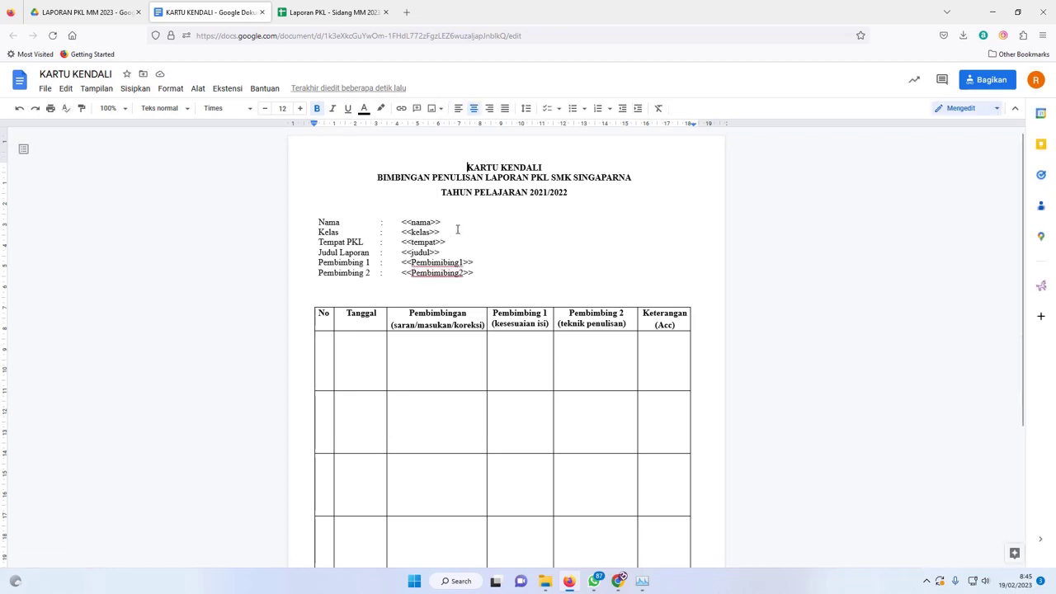
click(421, 222)
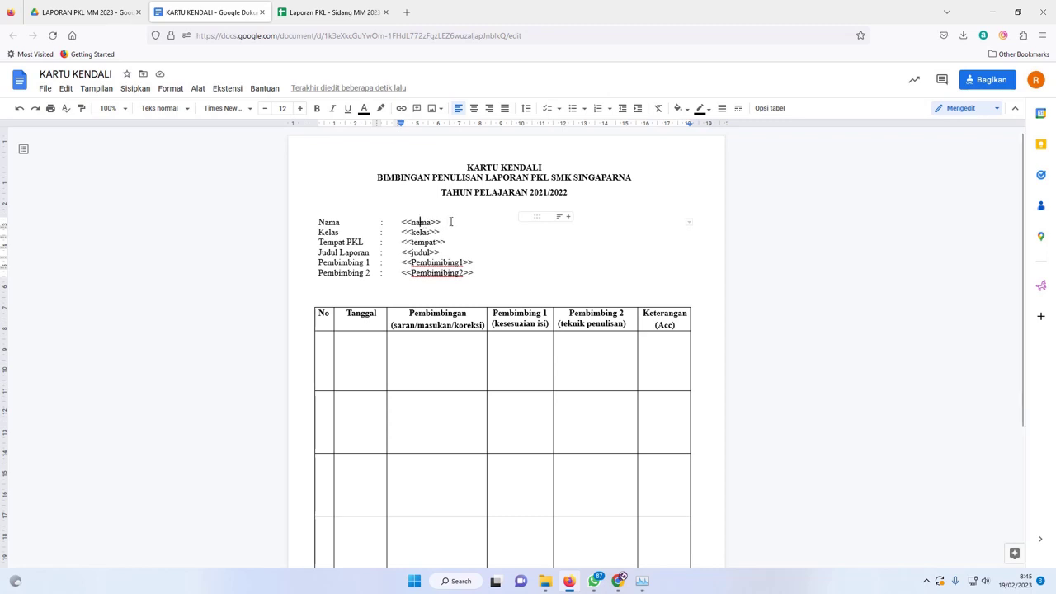
drag(451, 221, 402, 224)
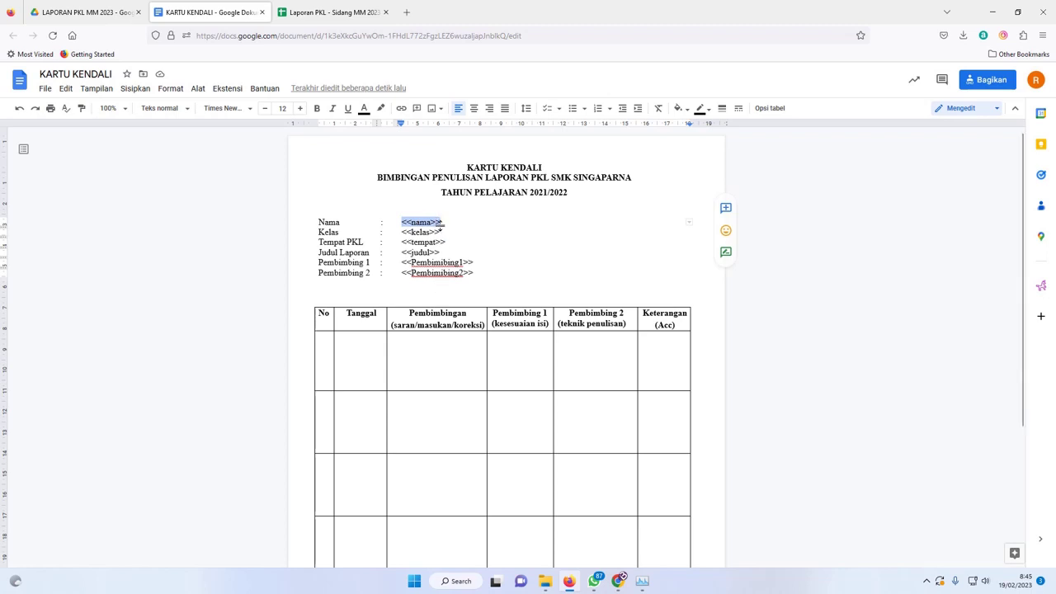
click(439, 223)
drag(411, 222, 442, 222)
click(417, 222)
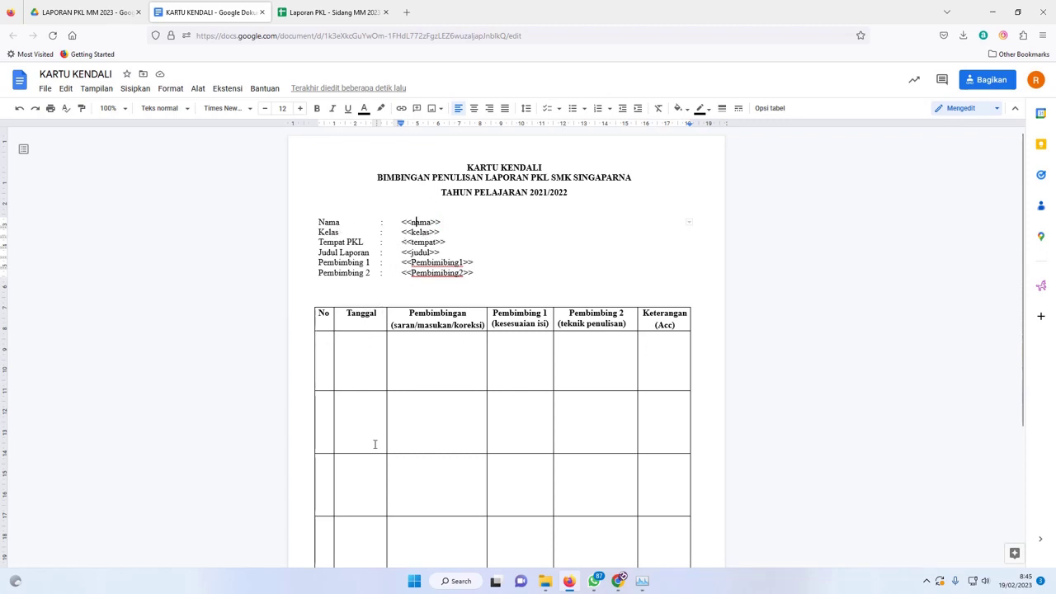
scroll(408, 383, down, 4)
scroll(507, 318, up, 3)
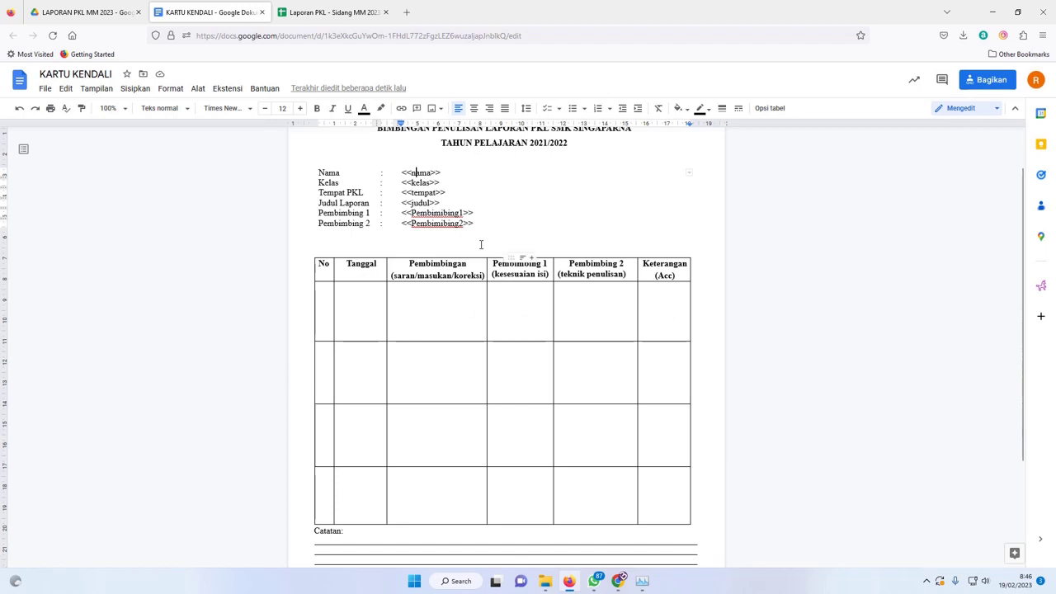
scroll(473, 243, up, 1)
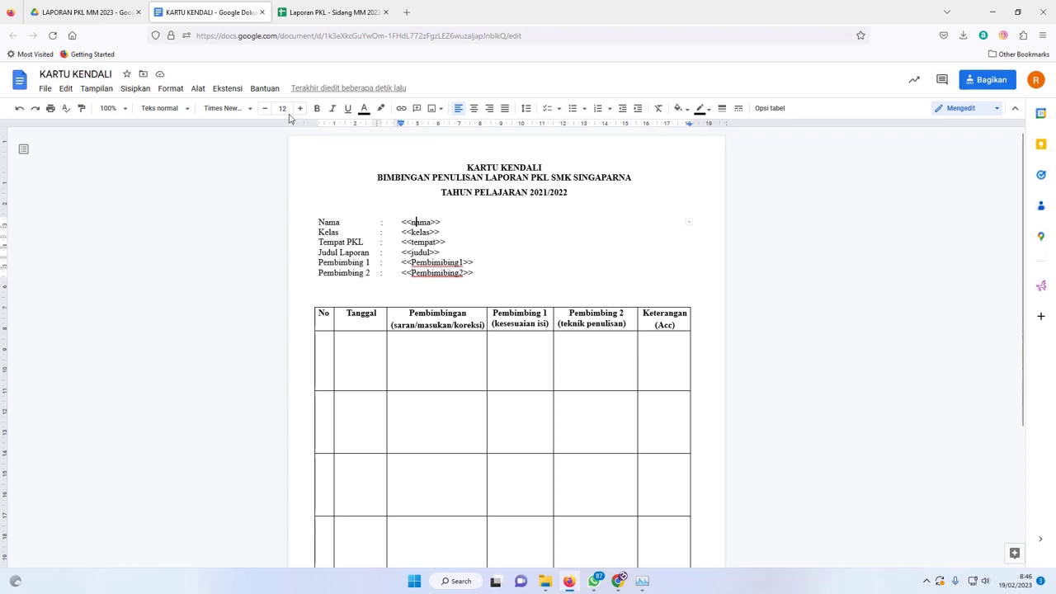
click(335, 13)
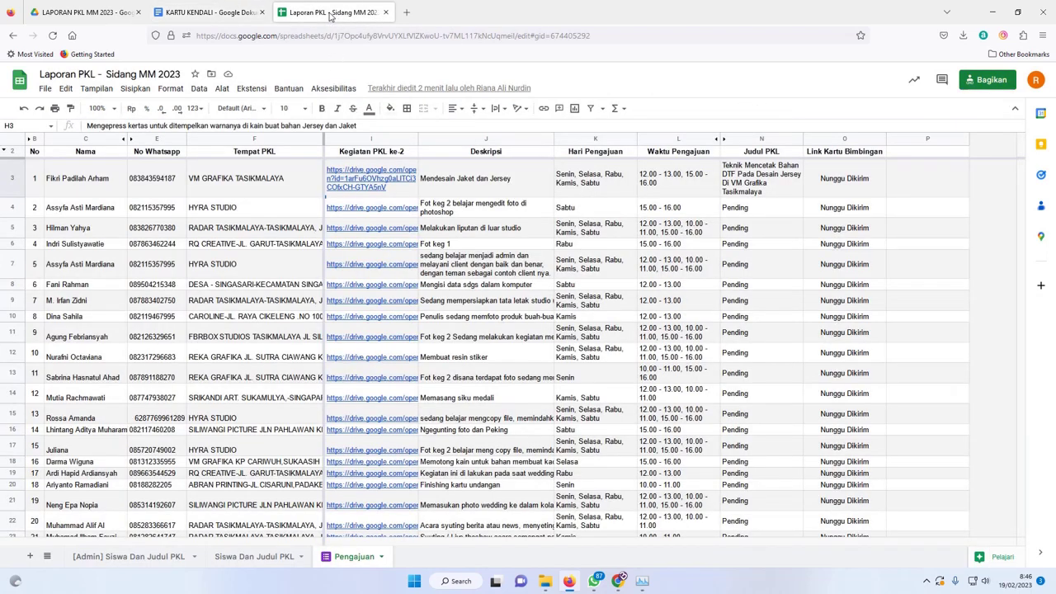
click(268, 91)
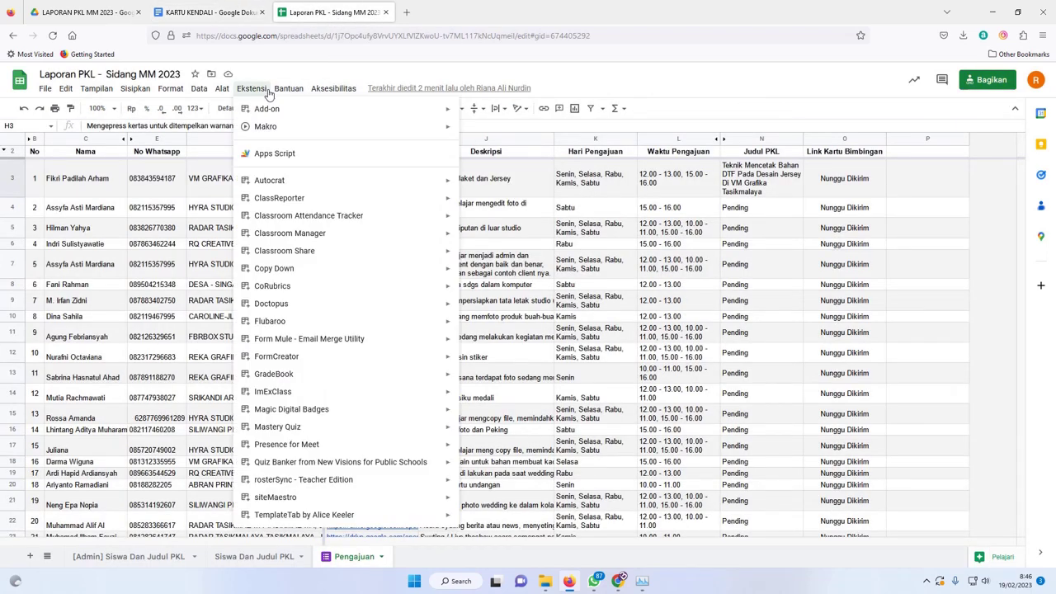
Launch the add-on via Ekstensi > Autocrat > Launch.
mouse_move(275, 182)
mouse_move(283, 111)
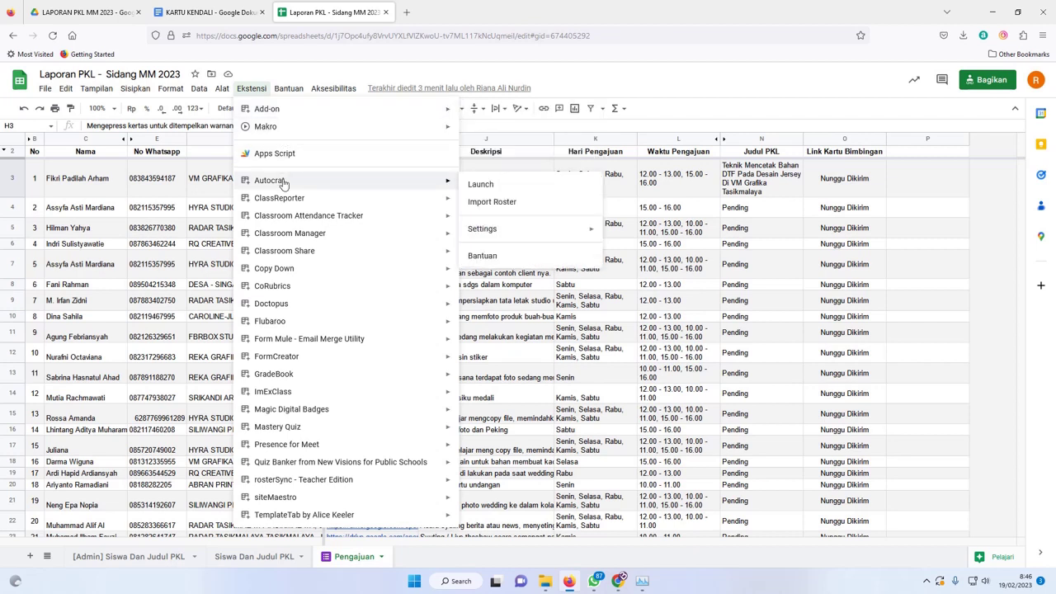
click(481, 187)
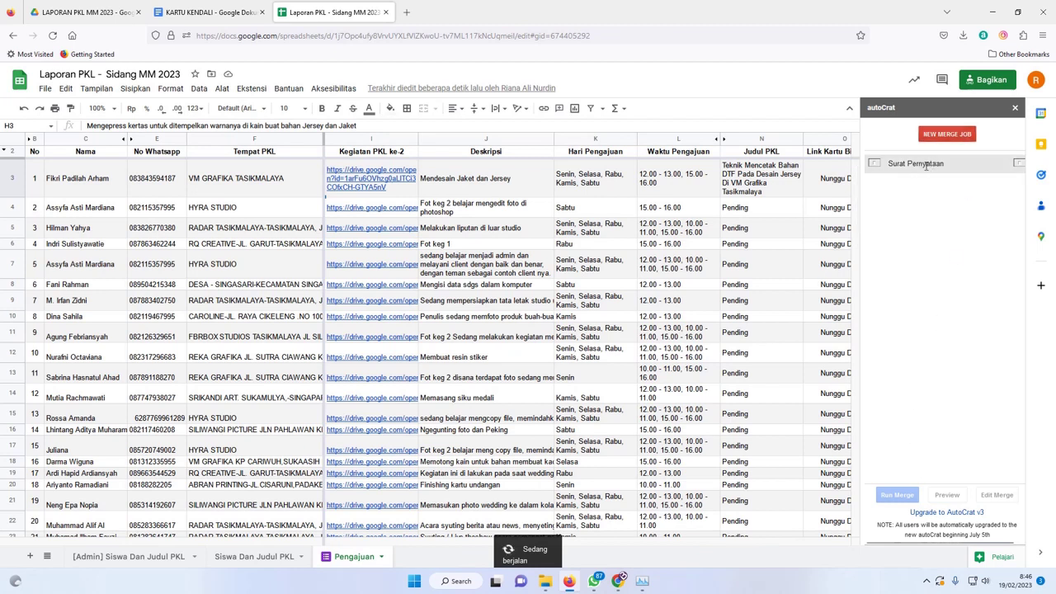
Delete the Surat Pernyataan merge job and start a NEW MERGE JOB.
click(1020, 164)
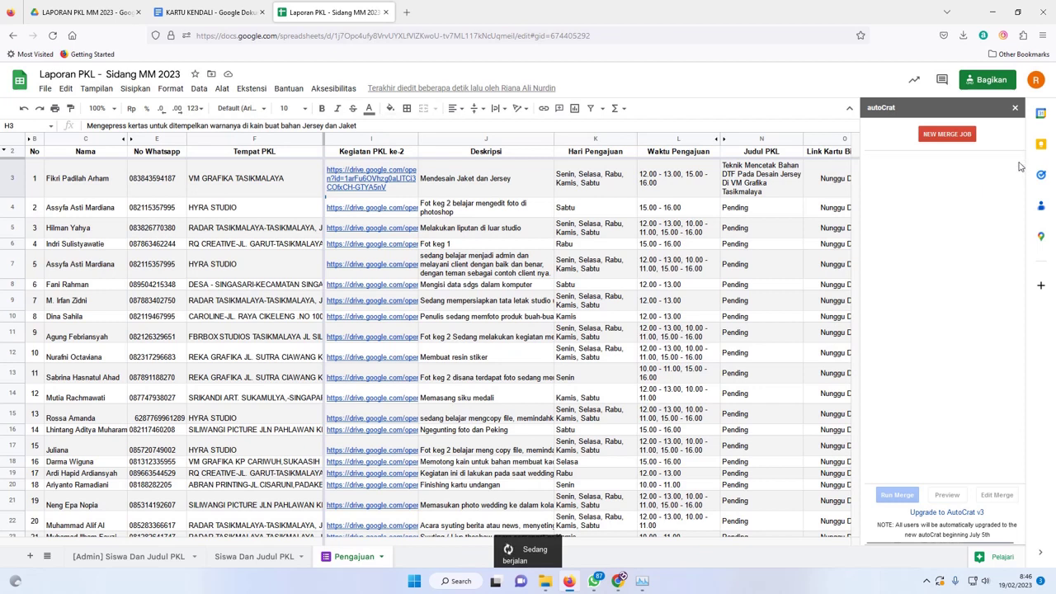
click(958, 138)
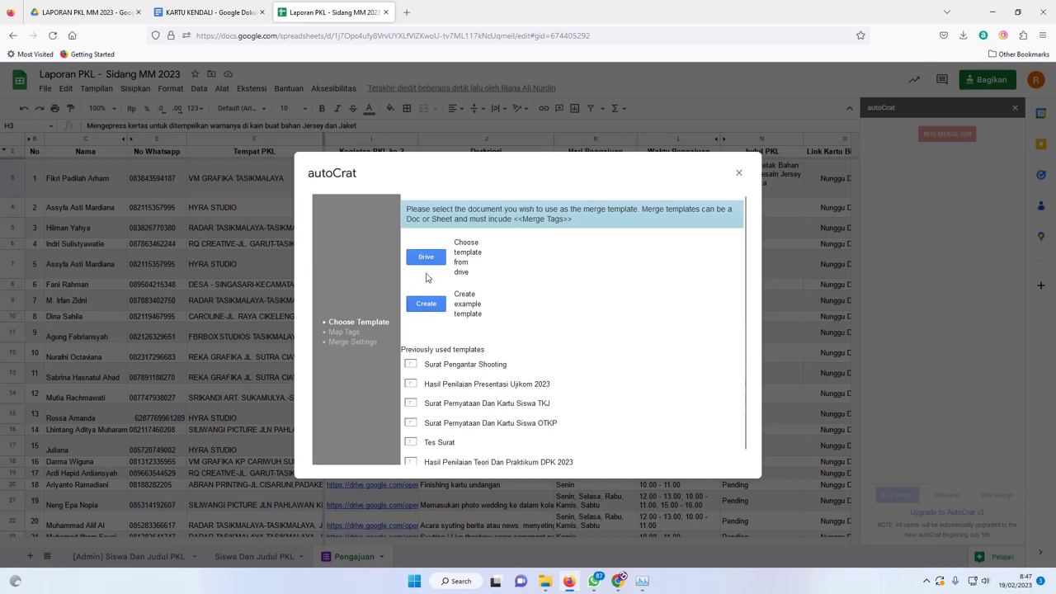
Search Drive for 'kartu kendali' and select the KARTU KENDALI document as the merge template.
click(426, 259)
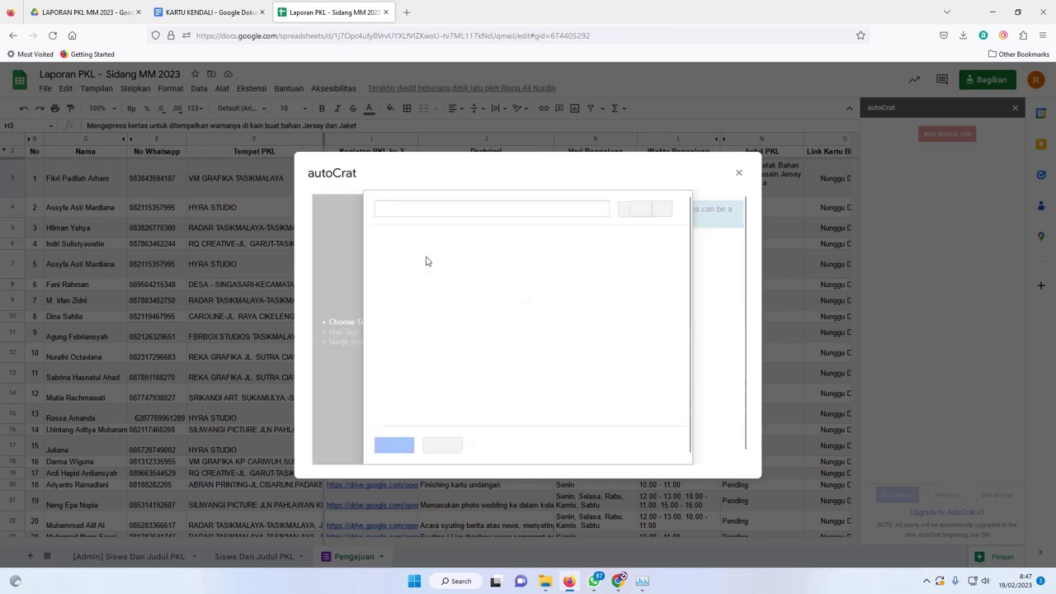
click(198, 15)
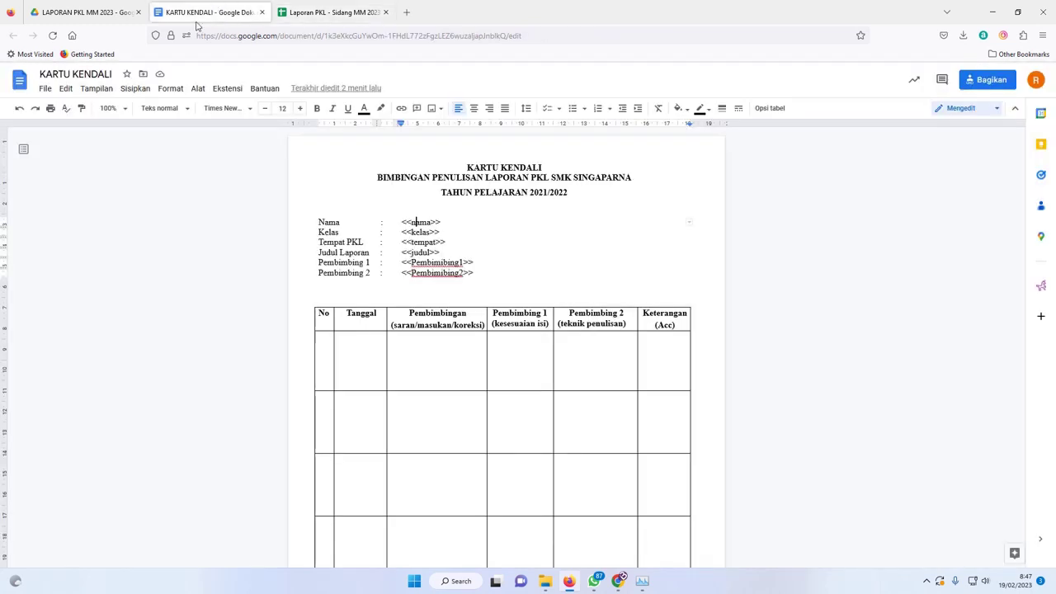
click(330, 12)
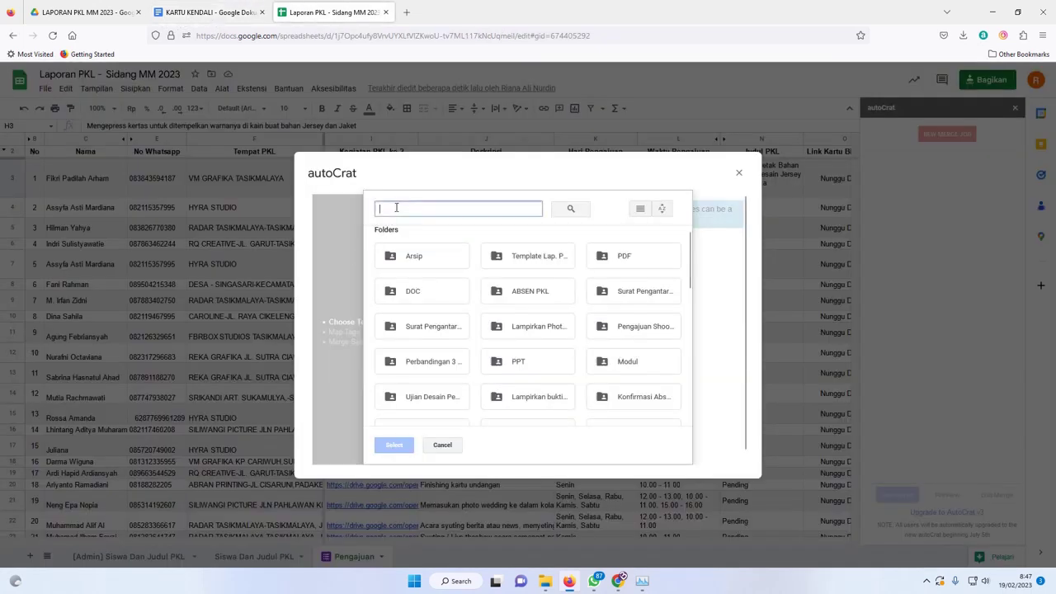
text(kartu)
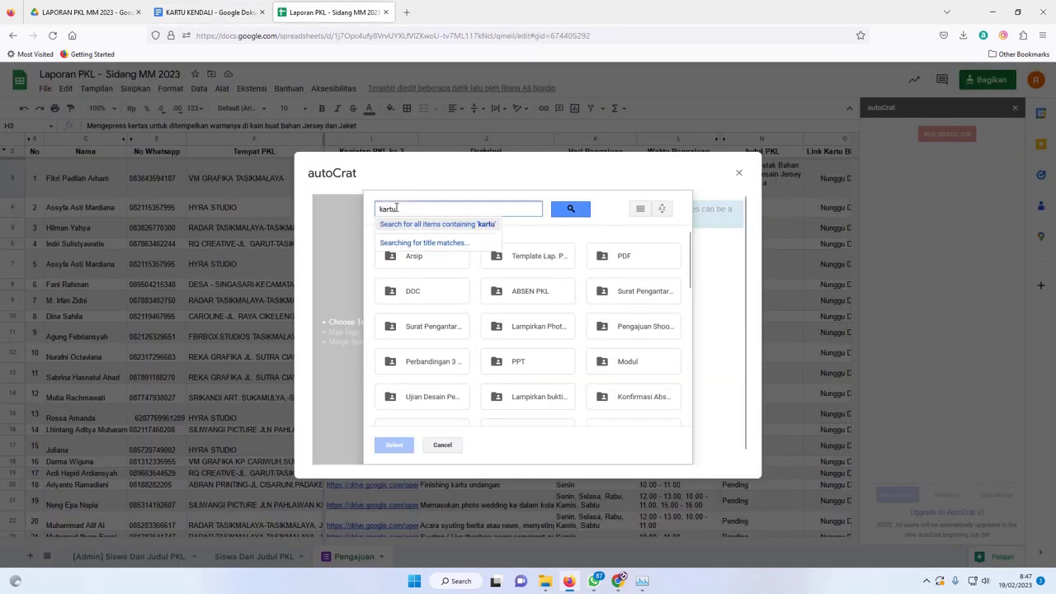
text( kendali)
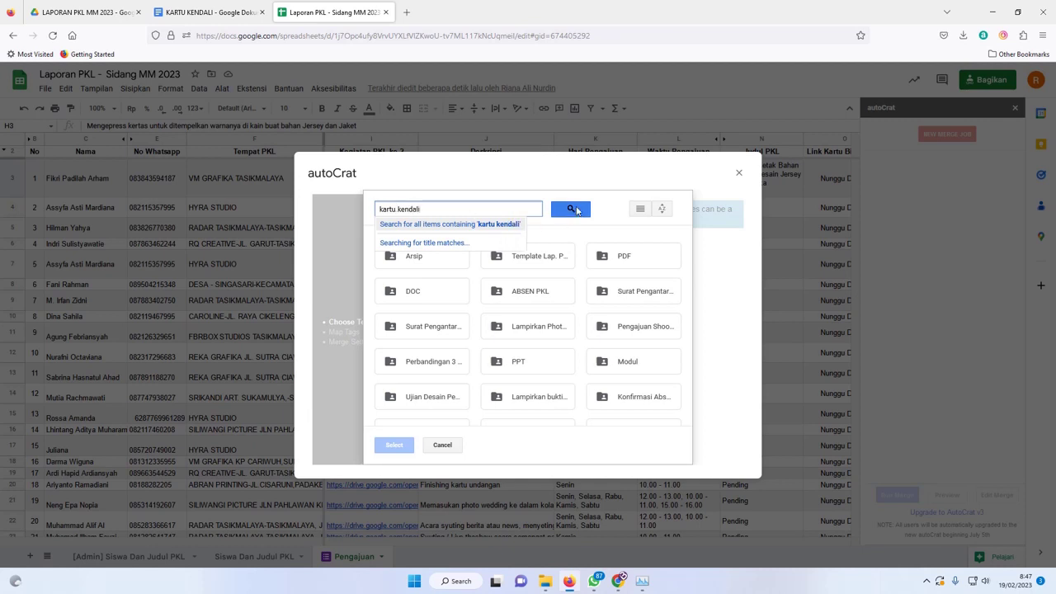
click(570, 209)
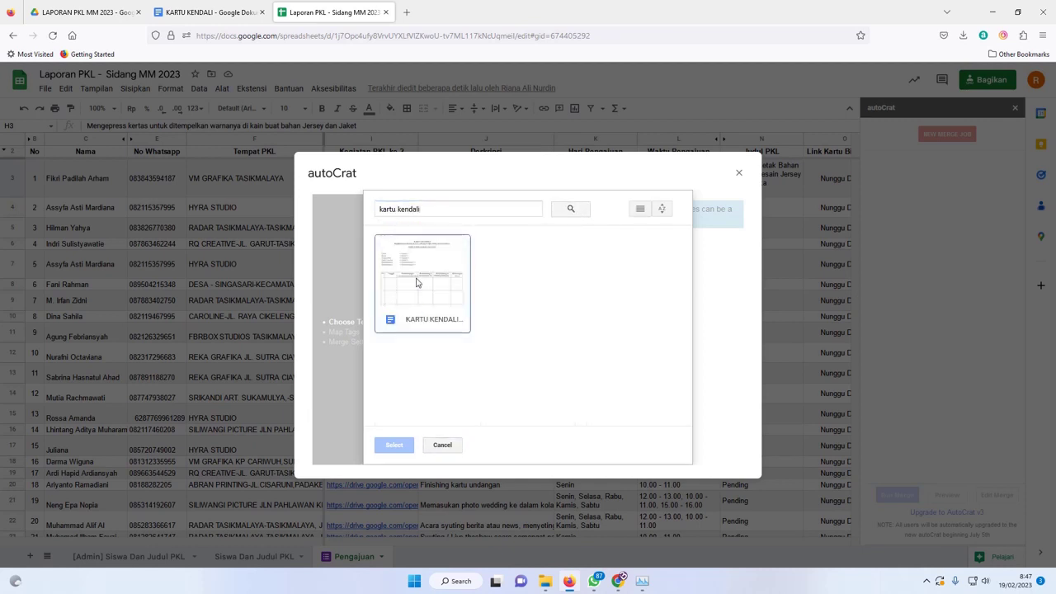
click(417, 283)
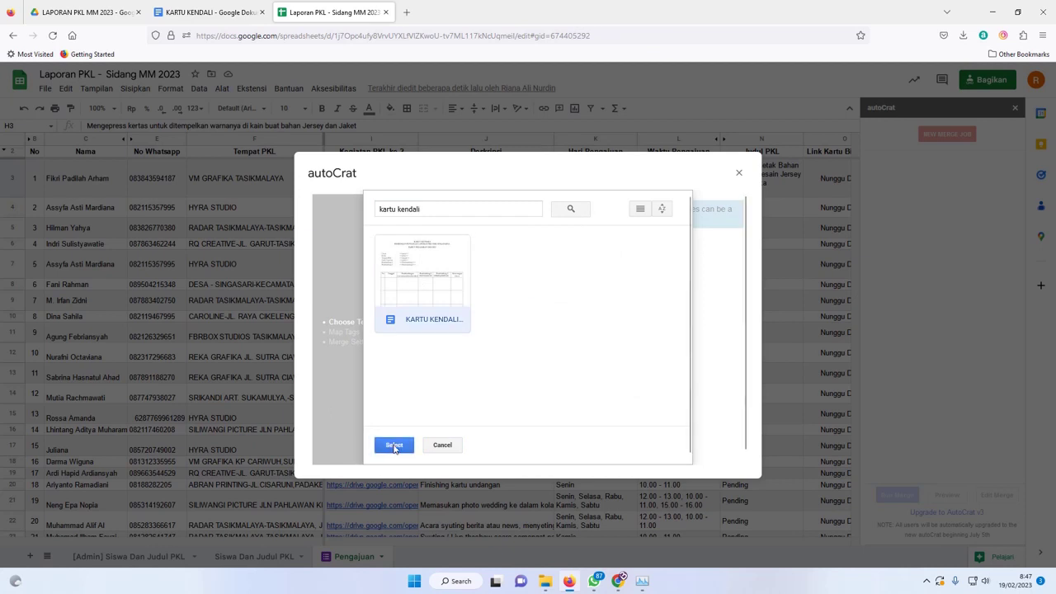
click(394, 445)
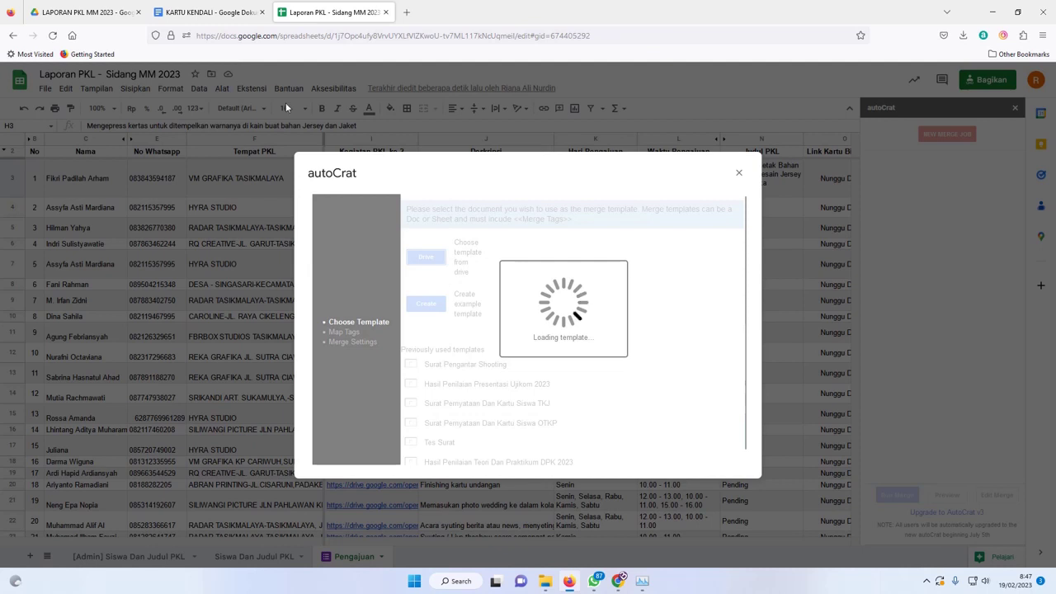
Open Laporan PKL - Sidang MM 2023 in a new tab from Drive, then return to autoCrat's tag mapping.
click(82, 11)
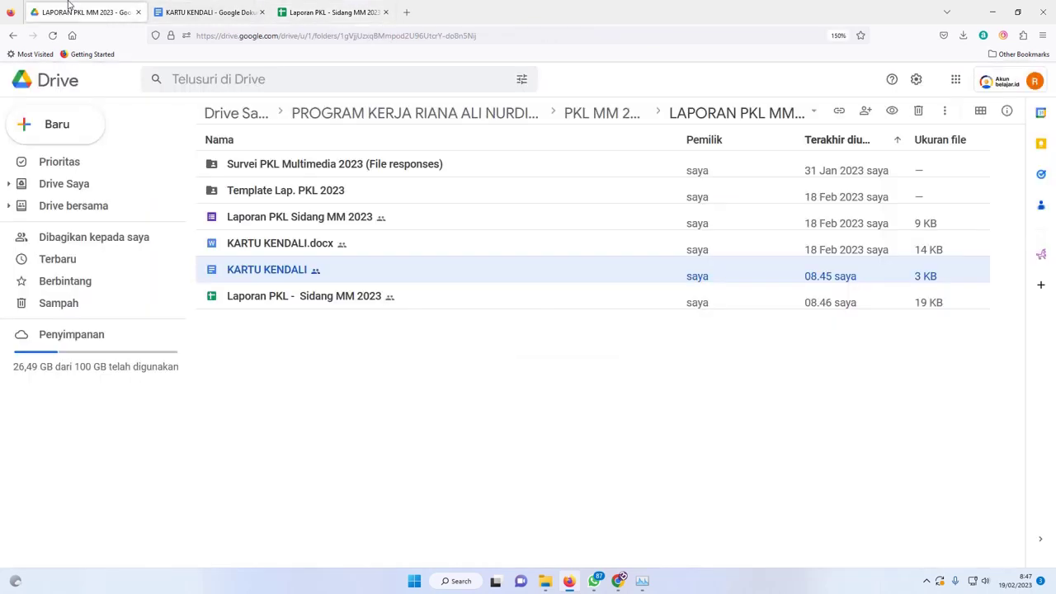
double_click(268, 302)
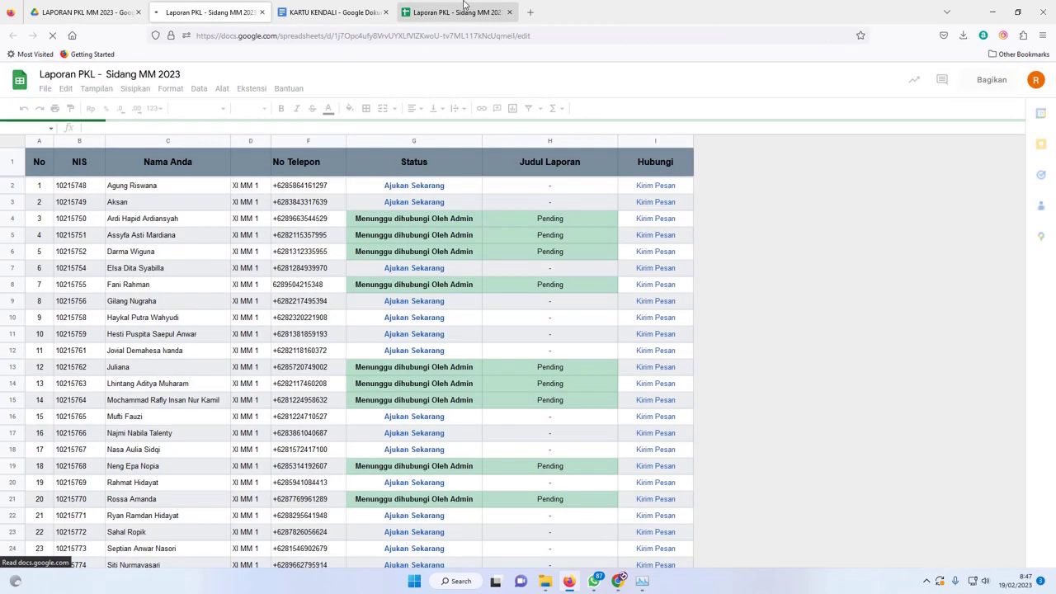
click(464, 12)
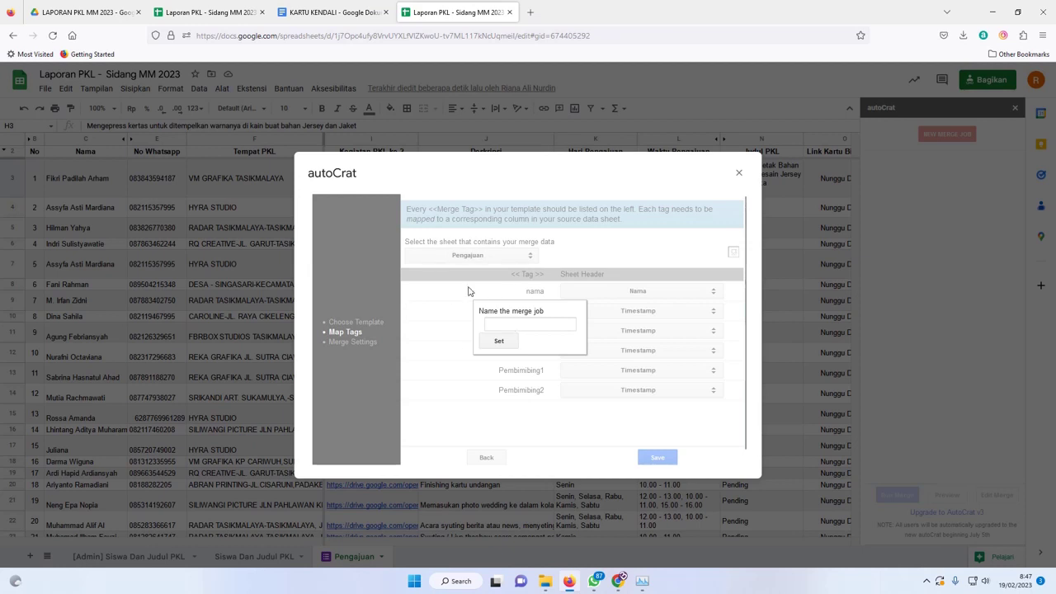
Hide column E, No Whatsapp, on the Pengajuan sheet with Sembunyikan kolom.
click(210, 12)
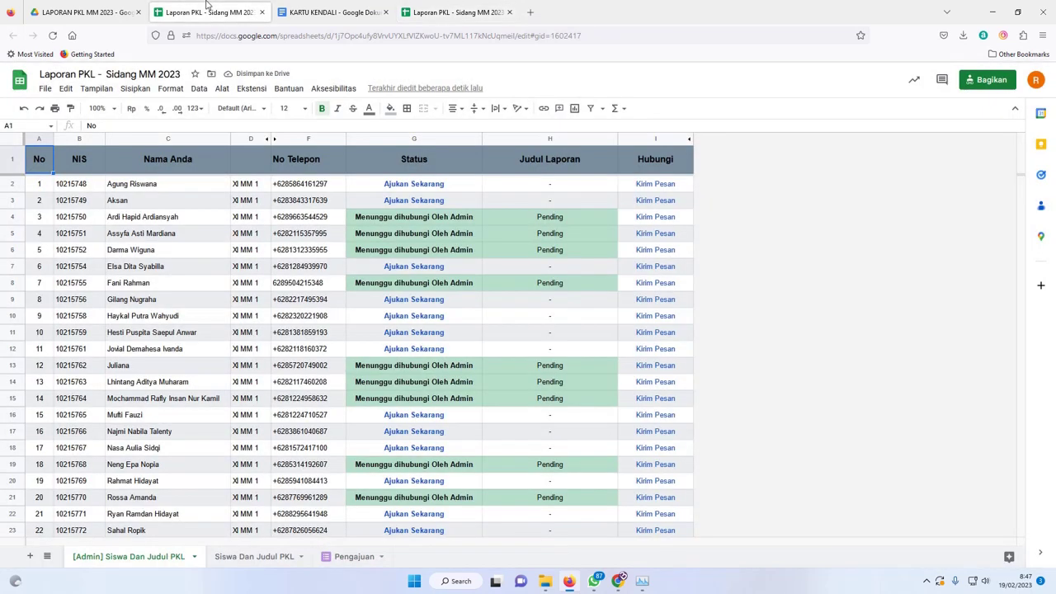
click(350, 556)
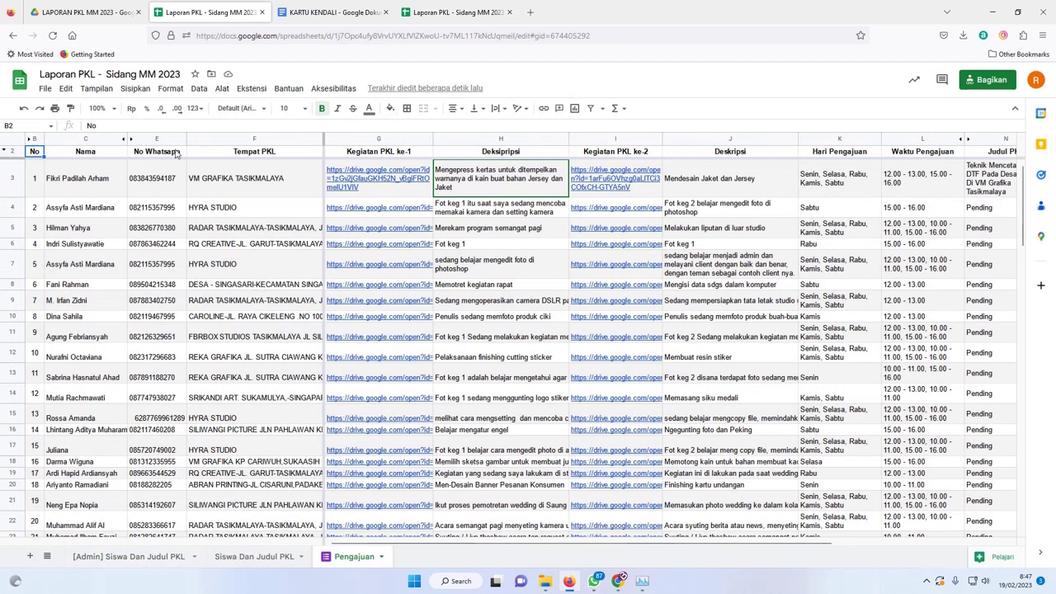
click(164, 142)
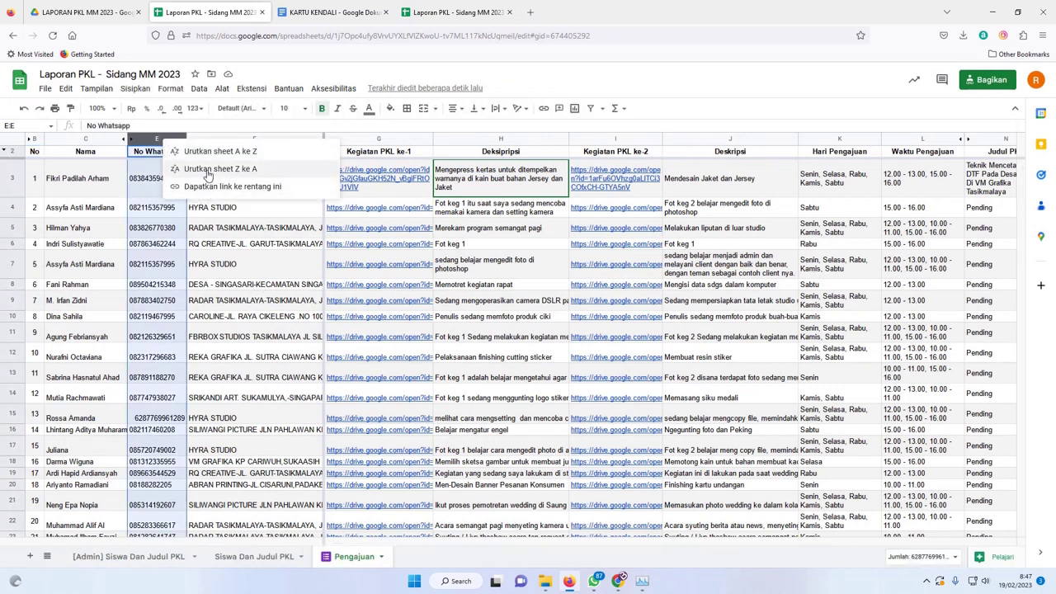
right_click(154, 140)
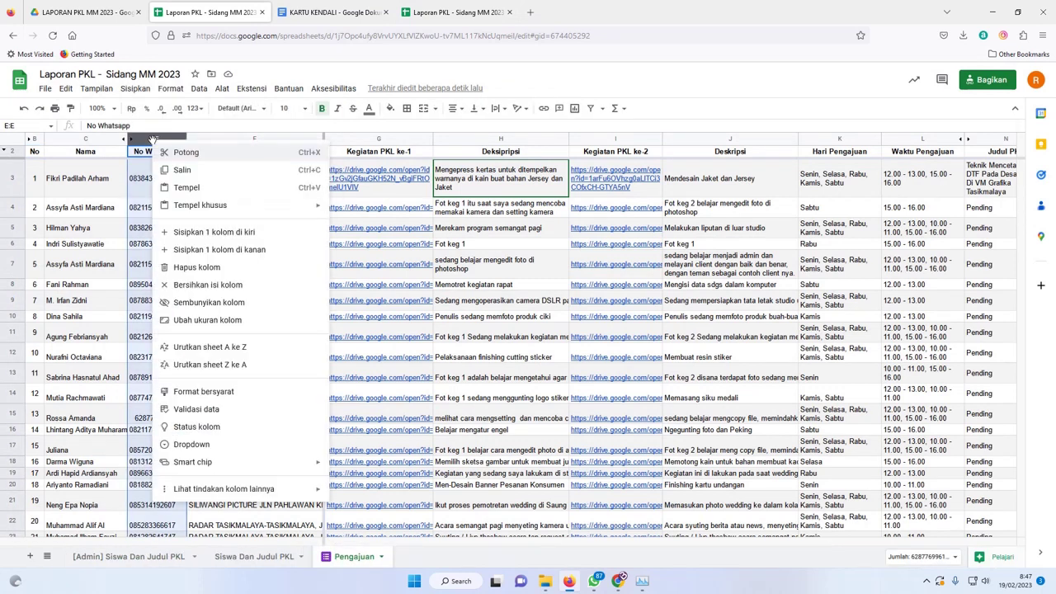
click(217, 305)
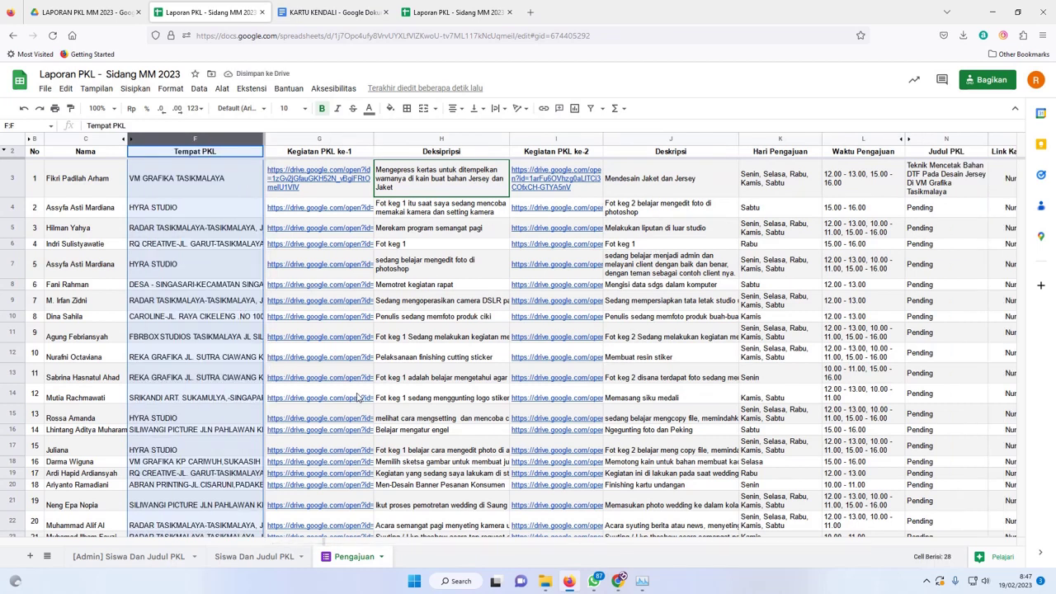
scroll(389, 539, right, 3)
scroll(390, 538, left, 3)
click(190, 270)
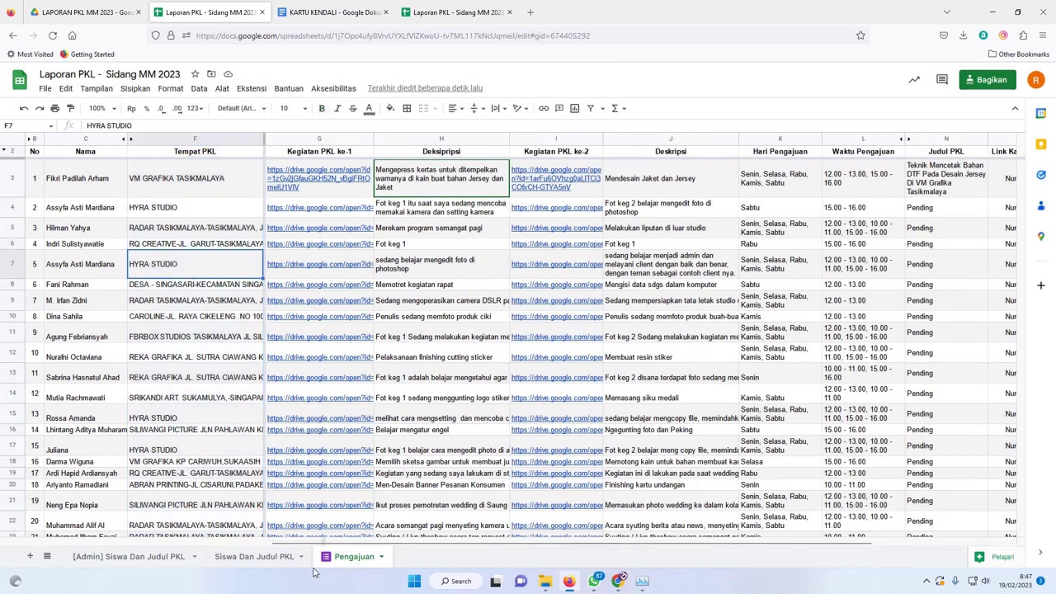
Enter 'Kartu Kendali' as the autoCrat merge job name and confirm it with Set.
click(458, 12)
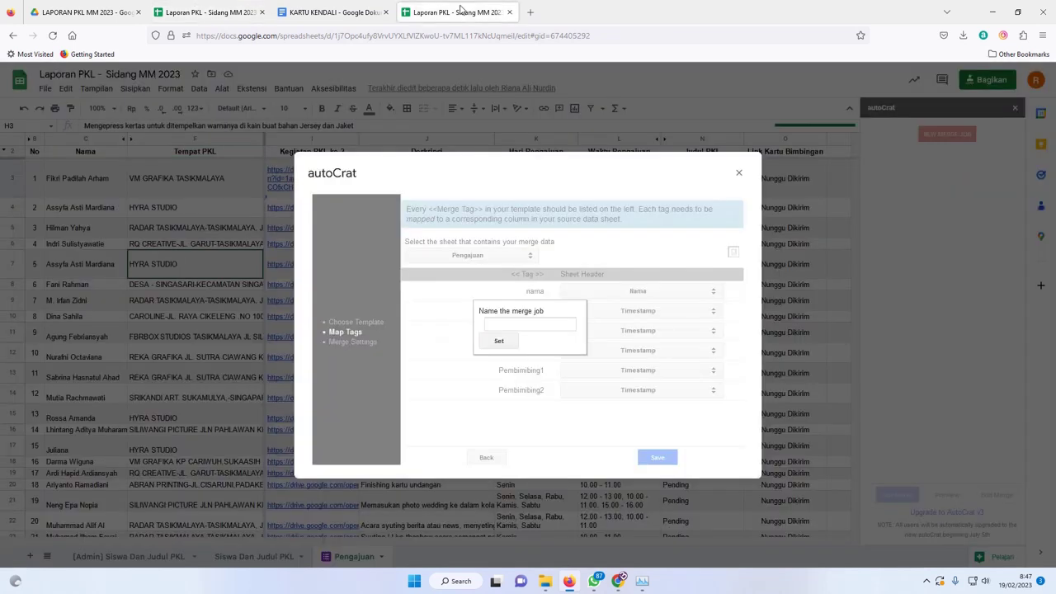
click(540, 327)
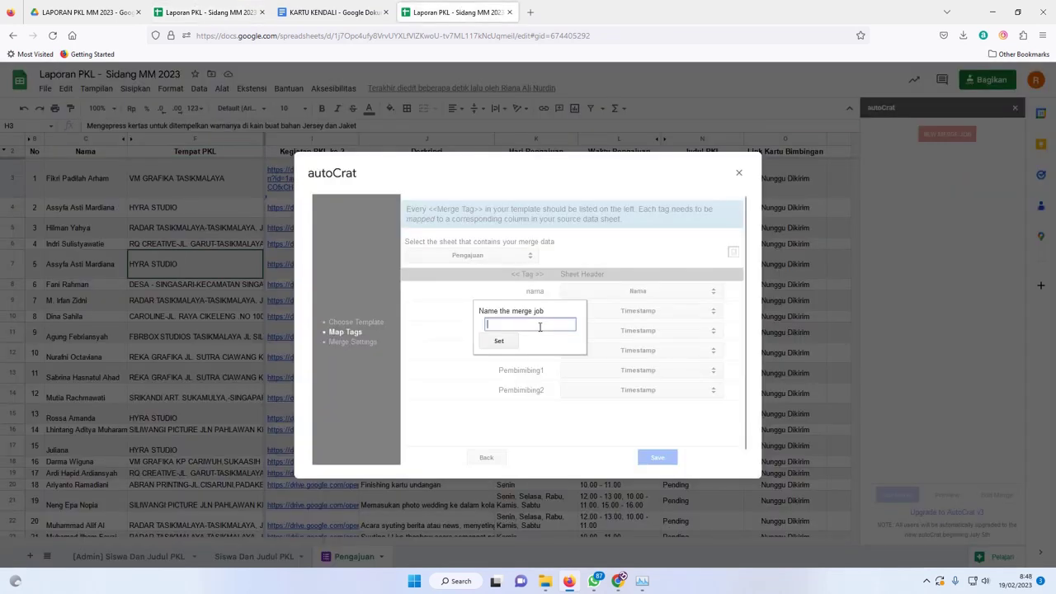
text(Kartu Kendali)
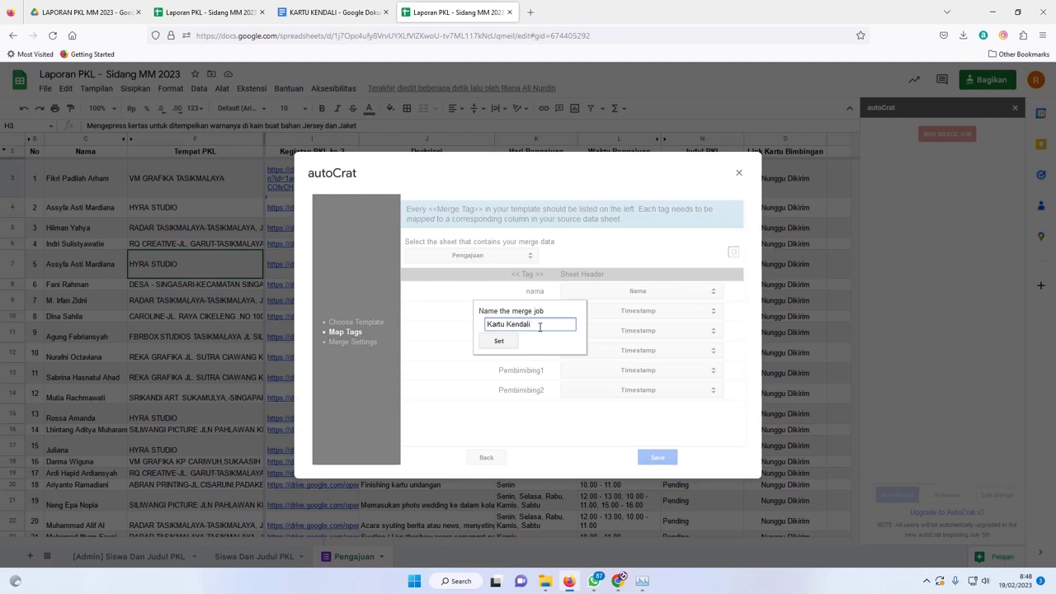
click(500, 341)
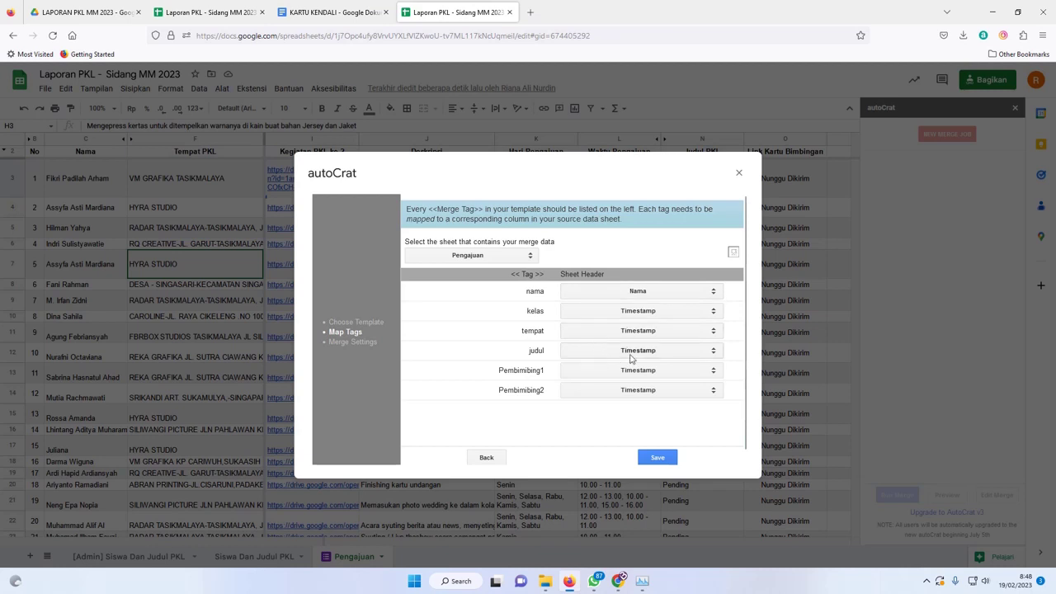
click(330, 11)
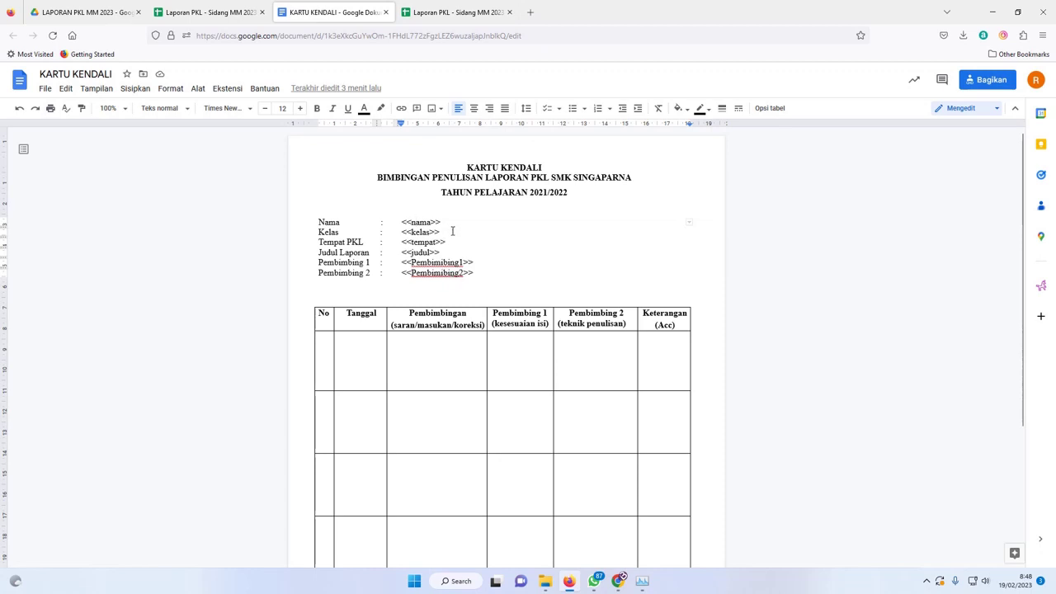
Delete the Kelas row's text in the template and undo the stray blank line that followed.
drag(452, 232, 287, 237)
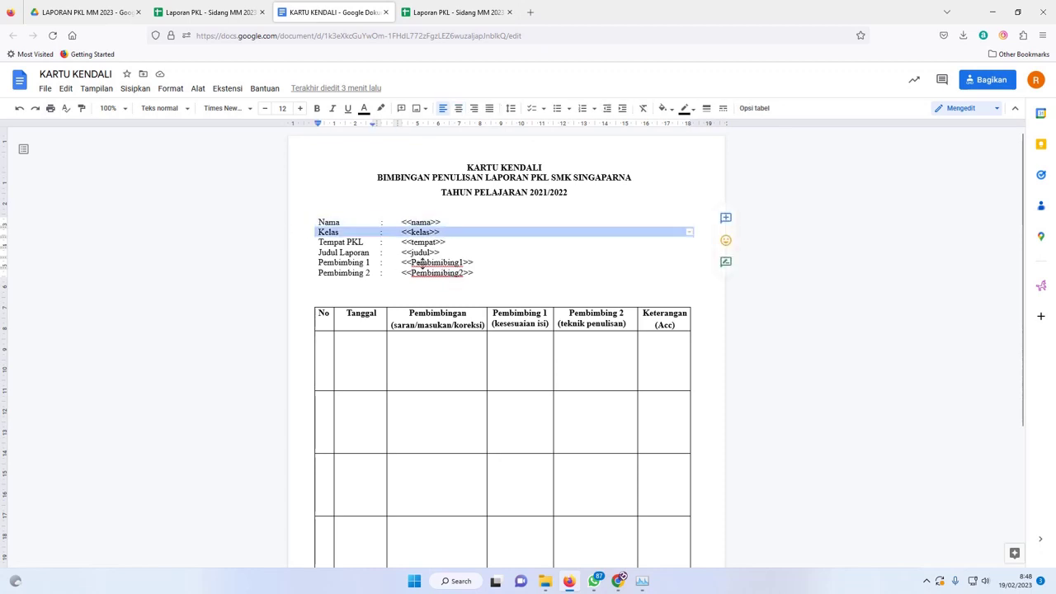
key(Delete)
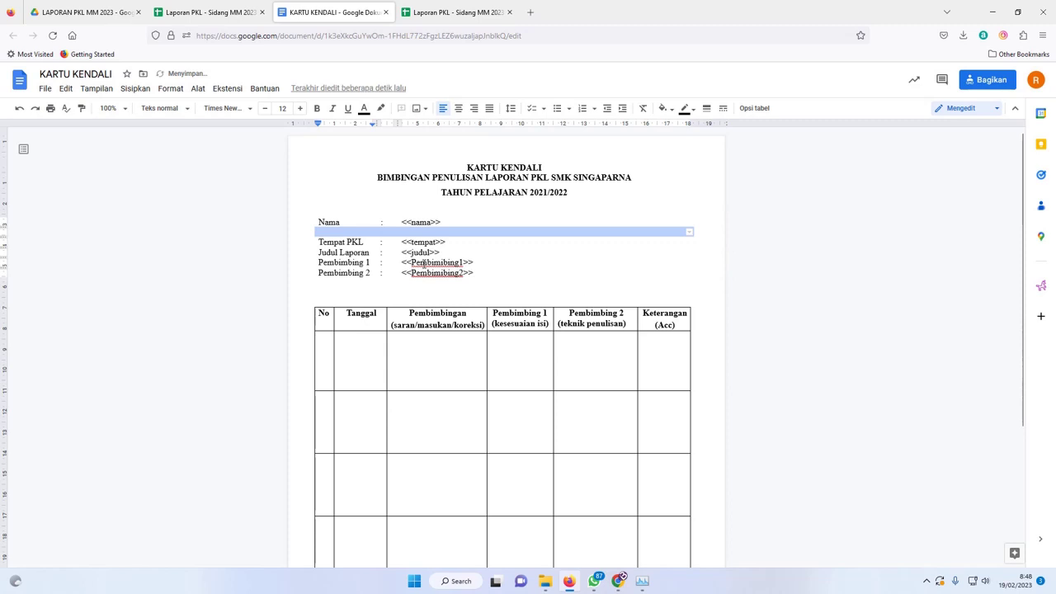
right_click(423, 263)
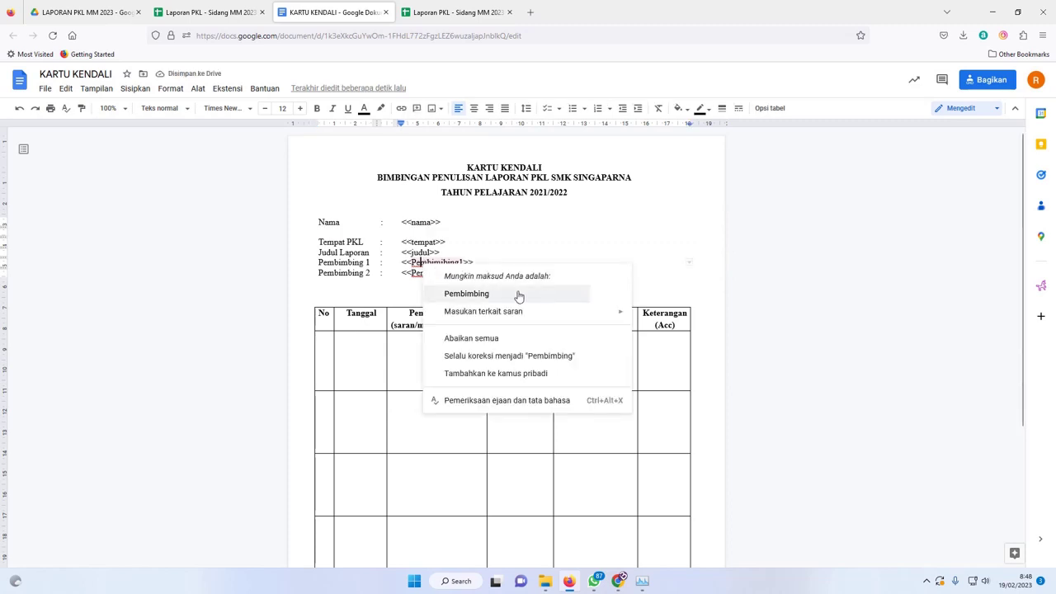
click(440, 233)
click(440, 232)
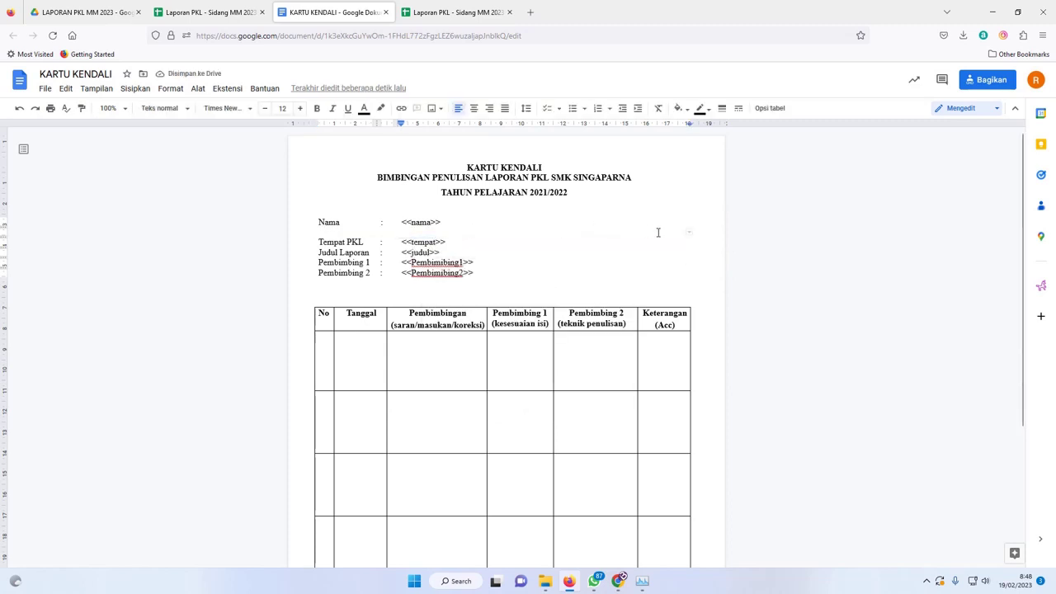
drag(677, 232, 335, 232)
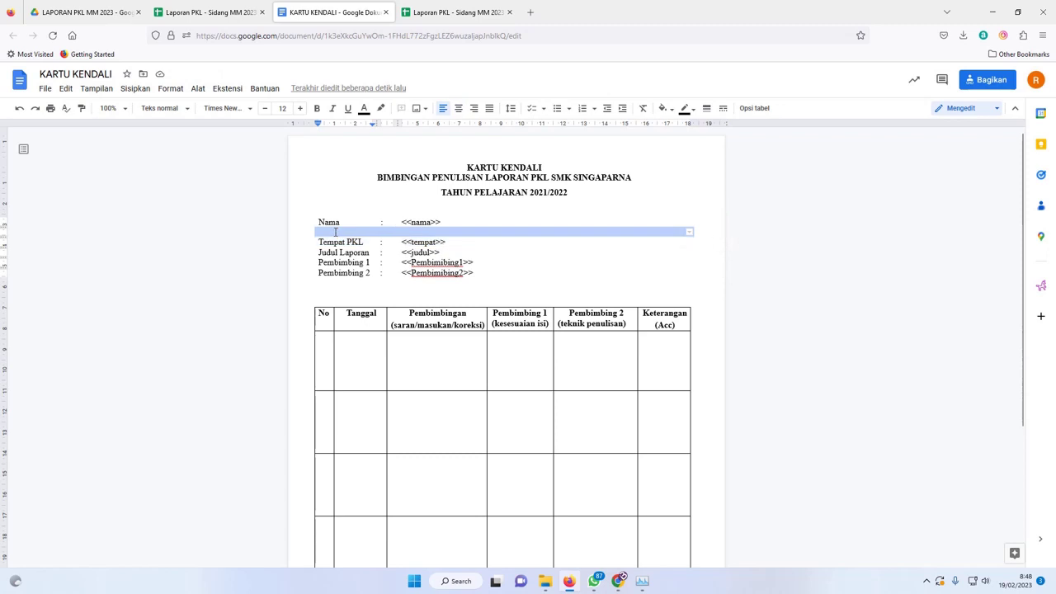
key(Return)
key(ctrl+z)
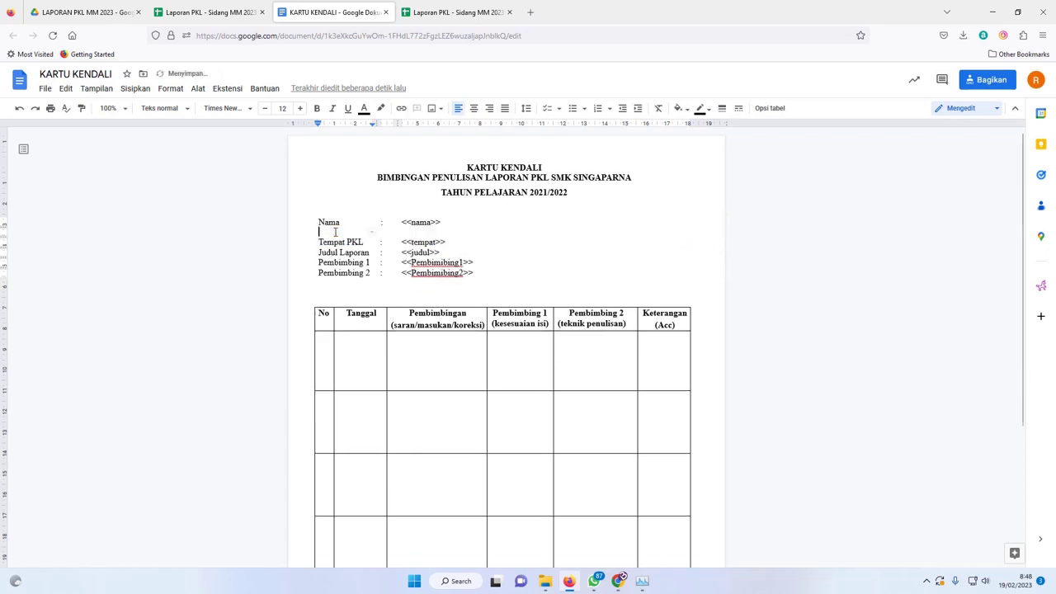
key(ctrl+z)
key(ctrl+z)
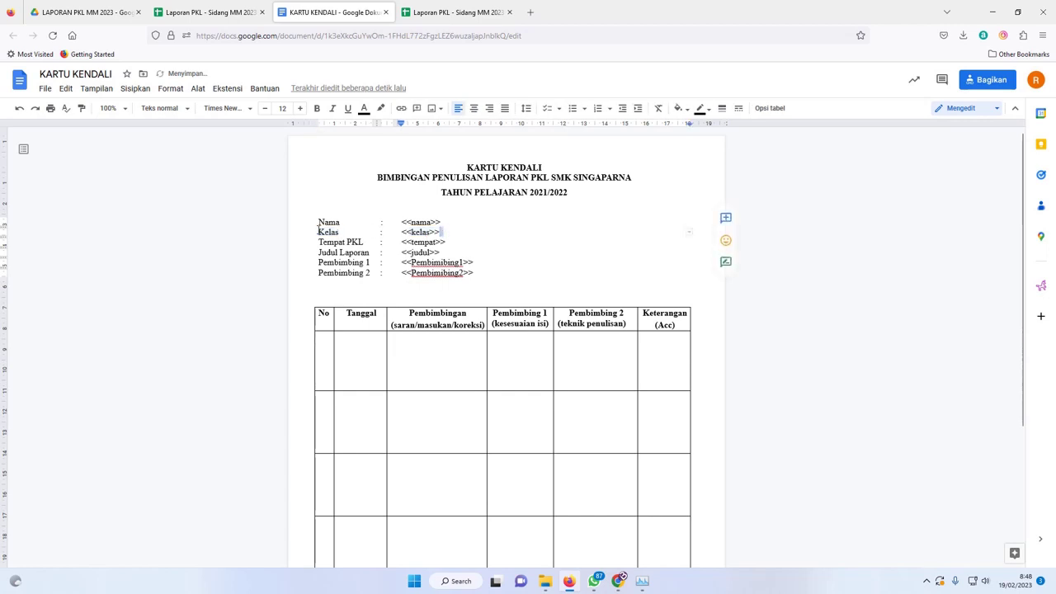
Reselect only the Kelas row and clear it, restoring the over-deleted Nama row.
click(320, 232)
drag(342, 232, 667, 226)
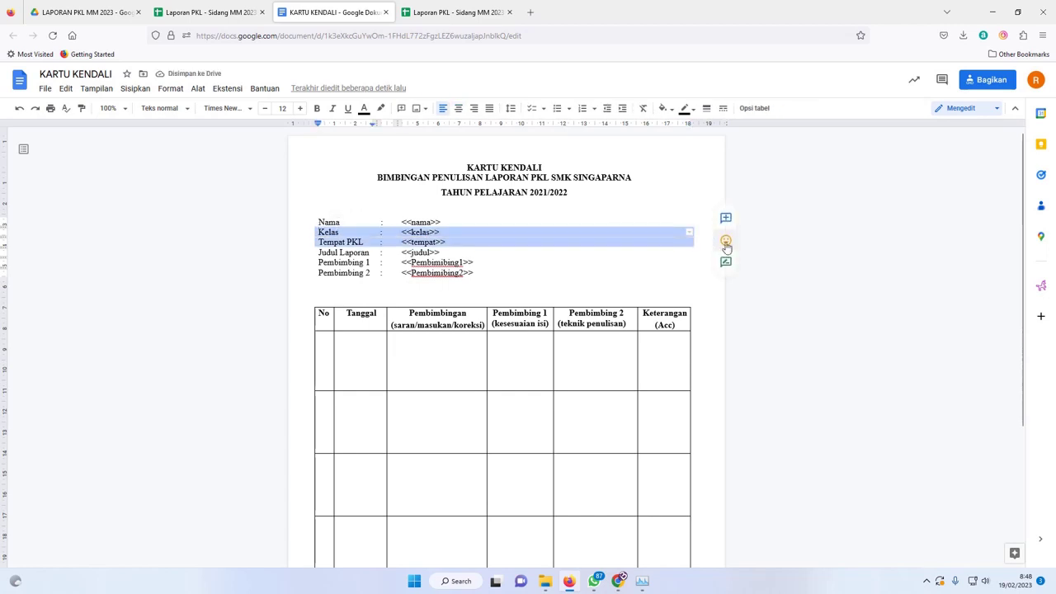
key(Delete)
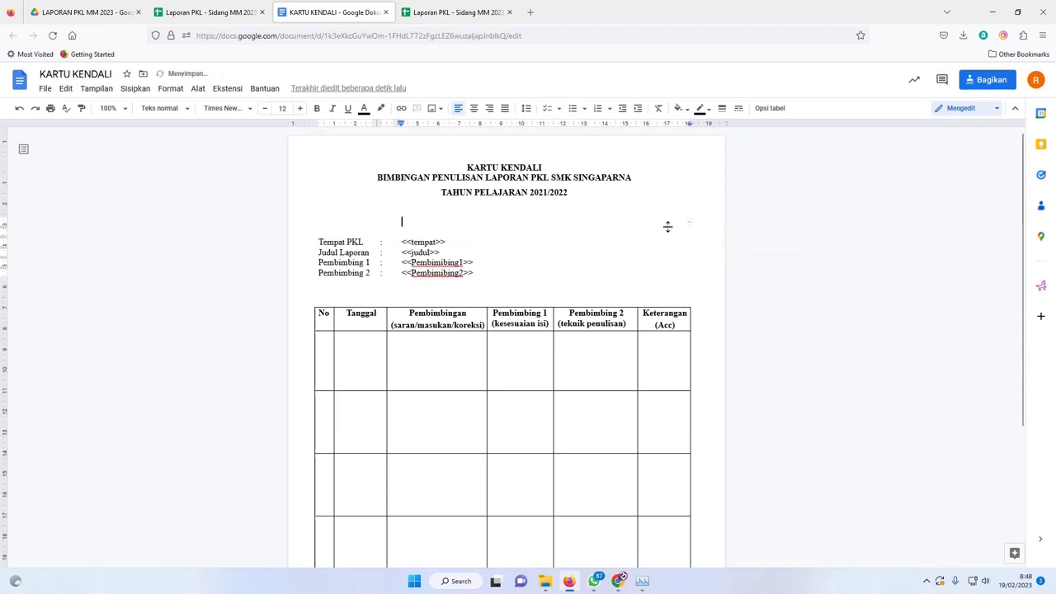
key(ctrl+z)
drag(433, 232, 698, 234)
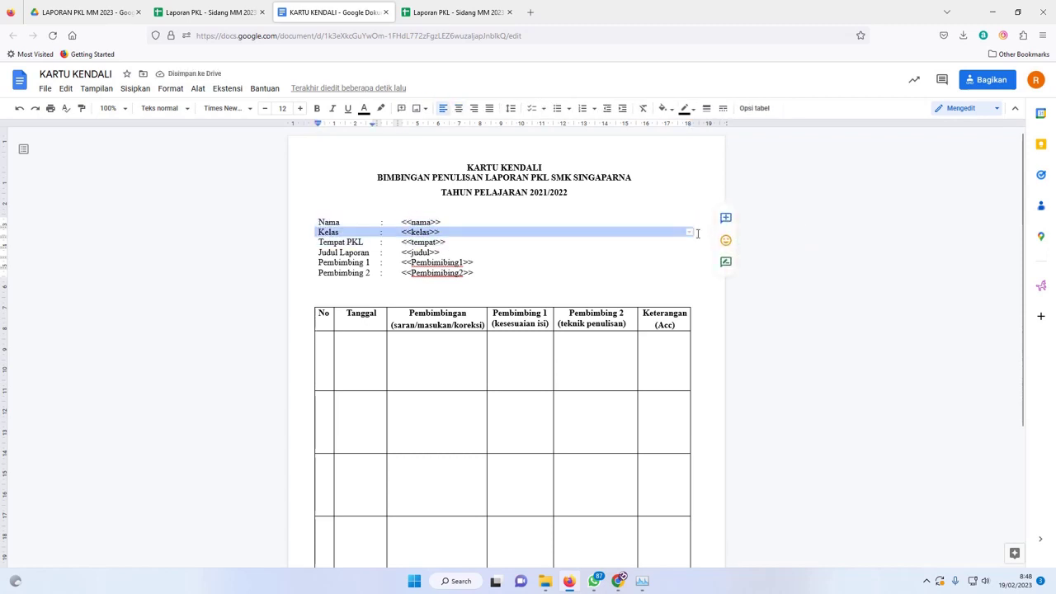
key(Delete)
click(646, 207)
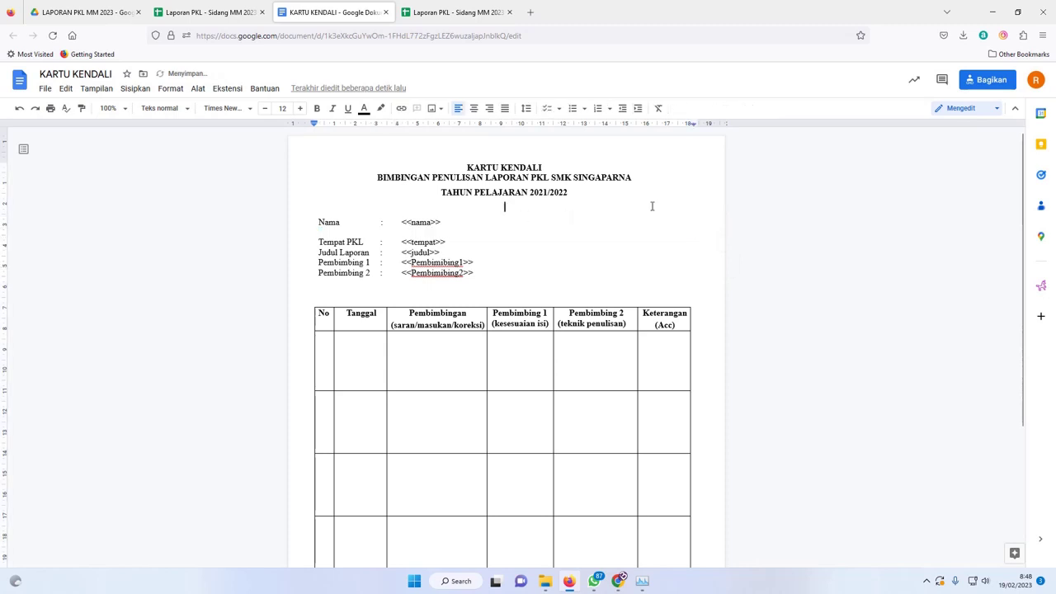
click(425, 10)
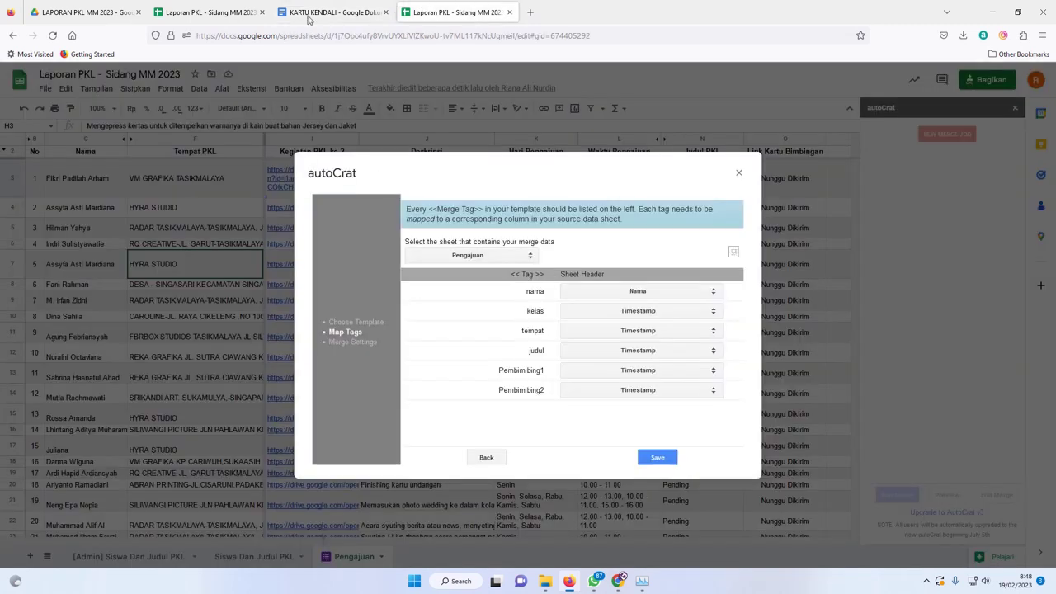
Refresh the autoCrat merge tags so kelas drops out, checking the template and column headers.
click(733, 253)
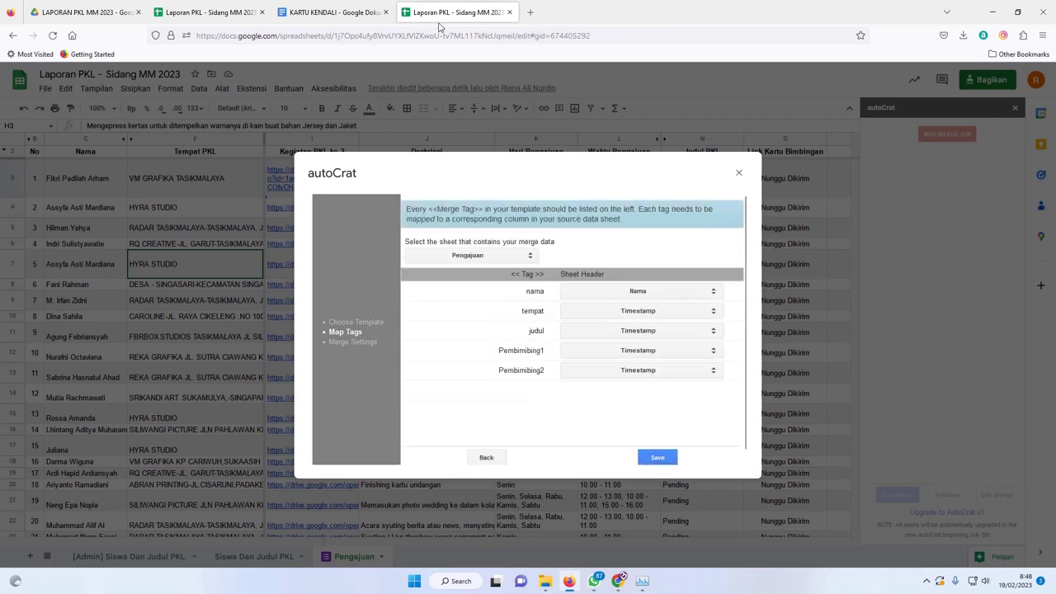
click(362, 10)
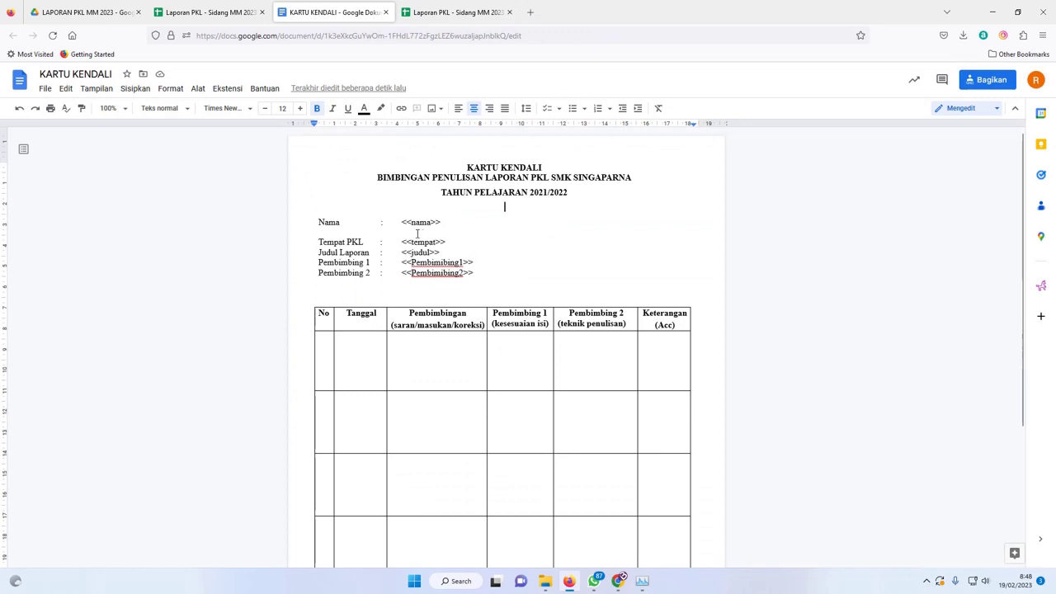
click(446, 13)
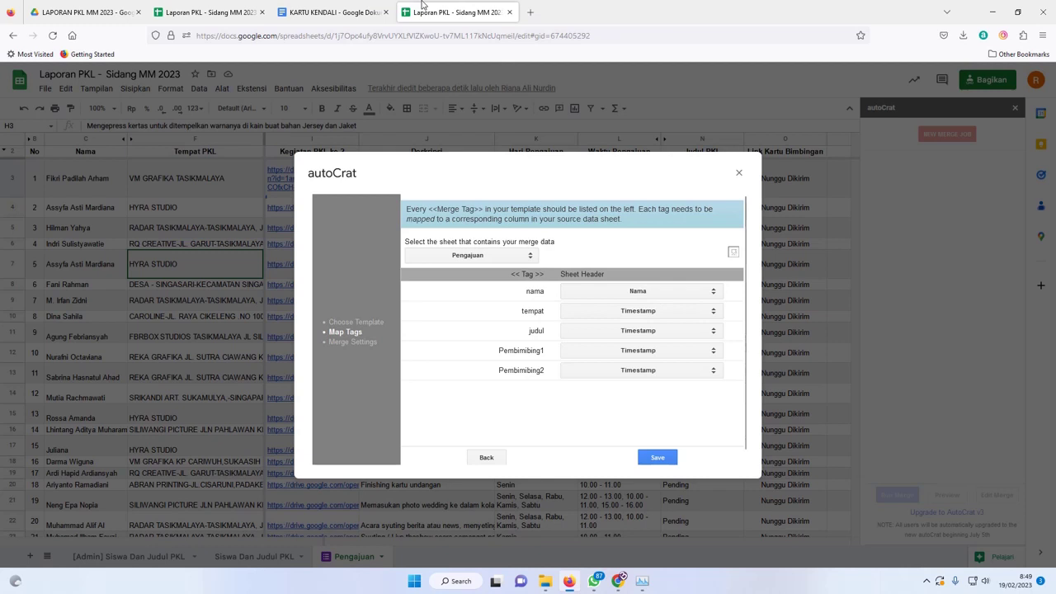
click(218, 7)
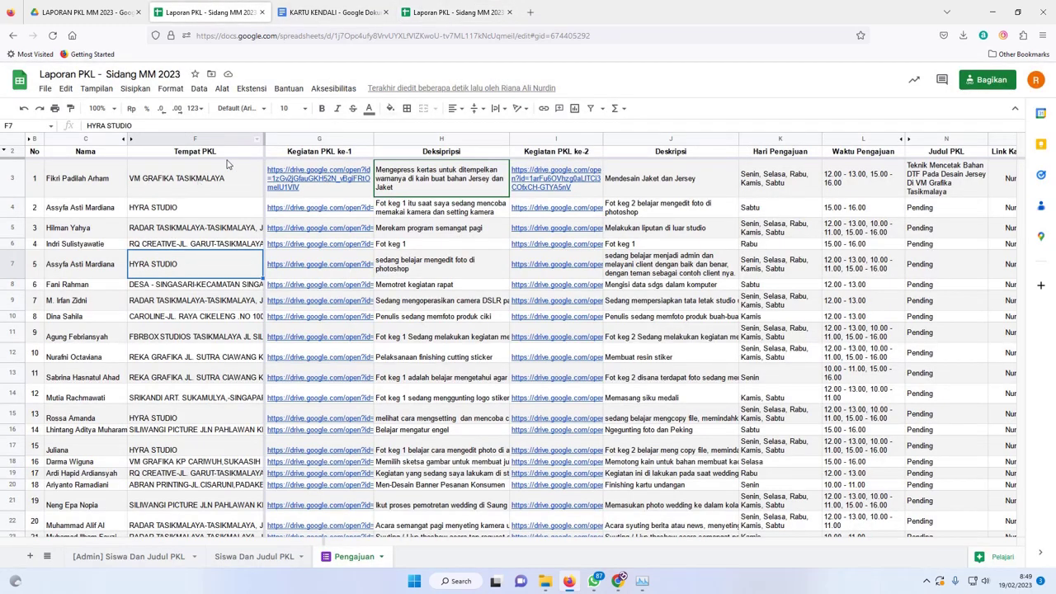
click(451, 8)
Map the tempat tag to the Tempat PKL column.
click(595, 316)
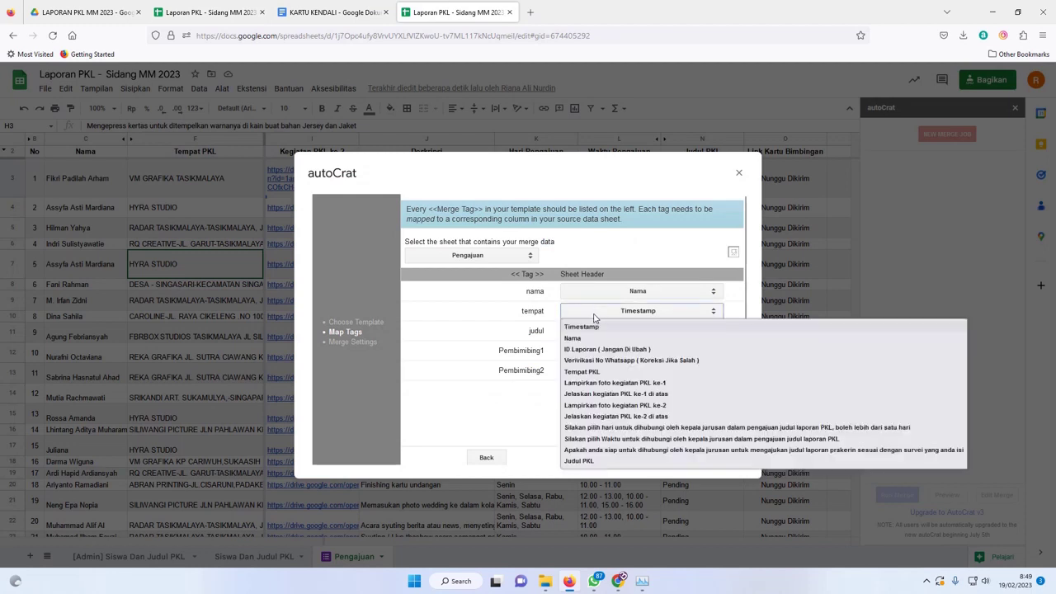
click(590, 372)
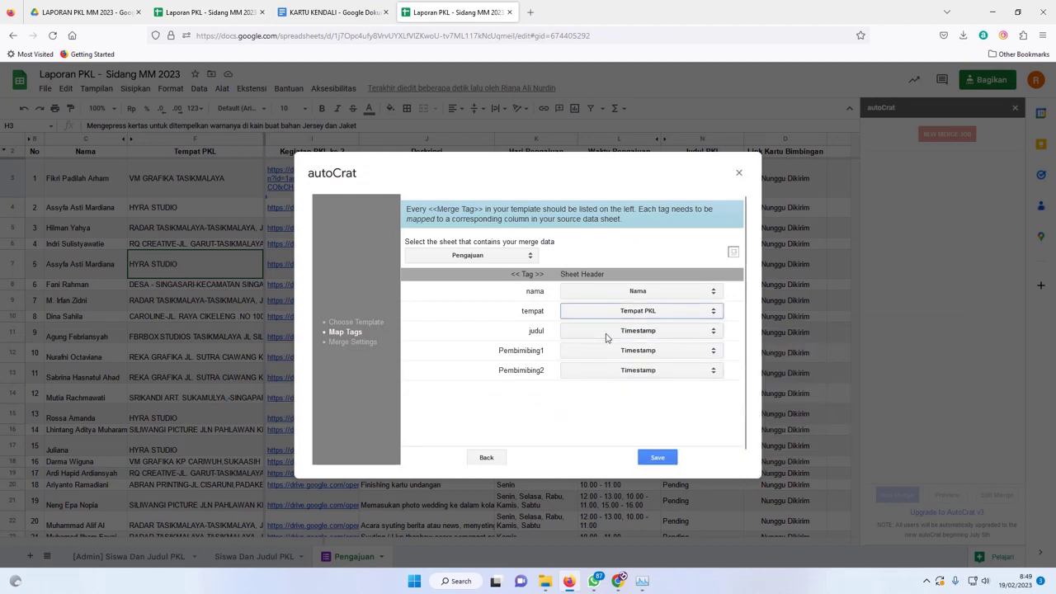
click(346, 13)
click(206, 13)
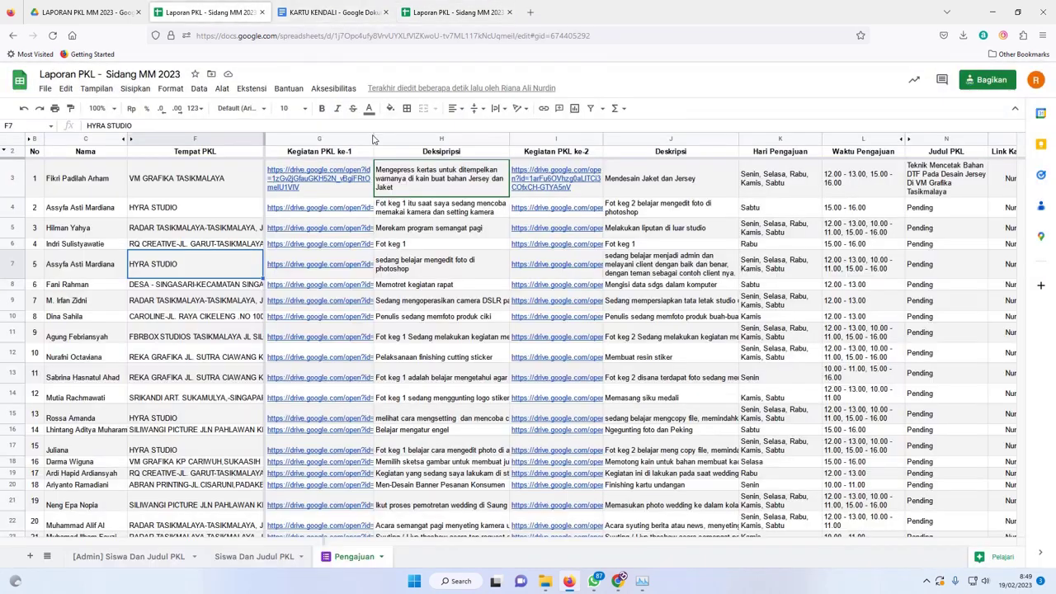
drag(531, 544, 741, 544)
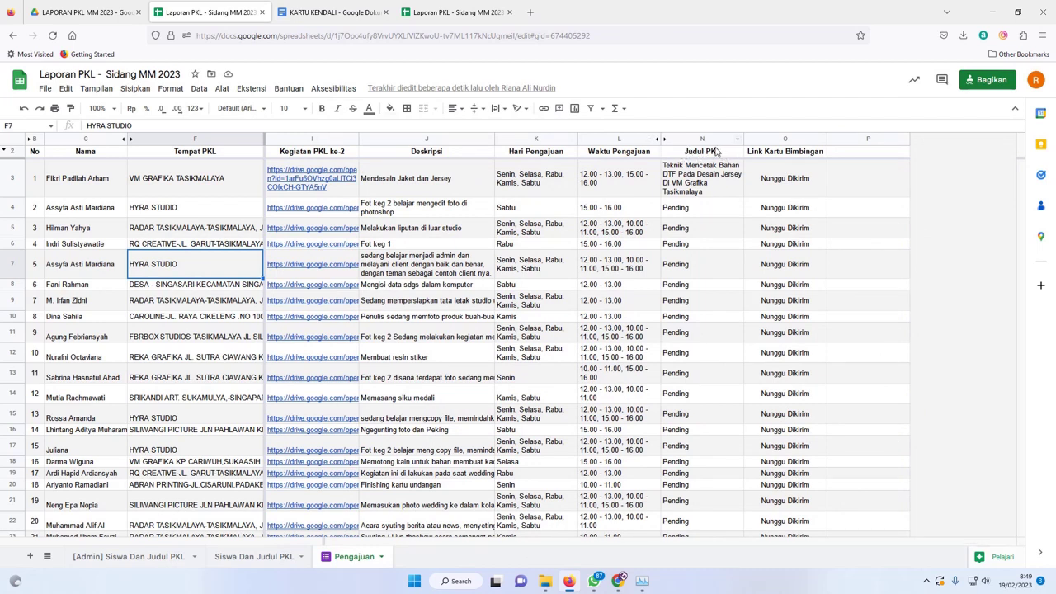
Map judul to Judul PKL and find no supervisor column yet for Pembimbing1.
click(458, 11)
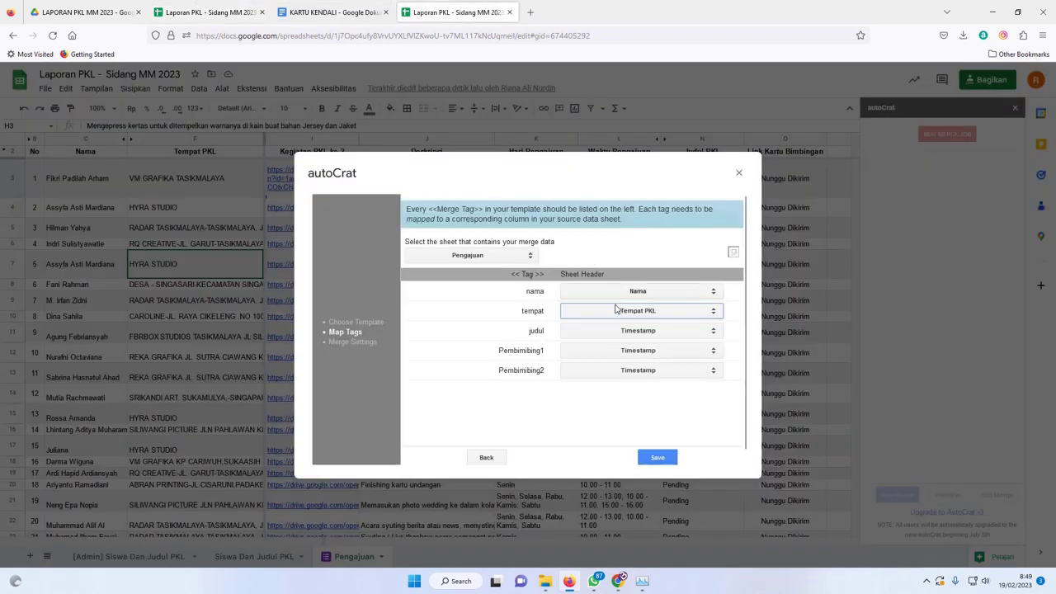
click(614, 331)
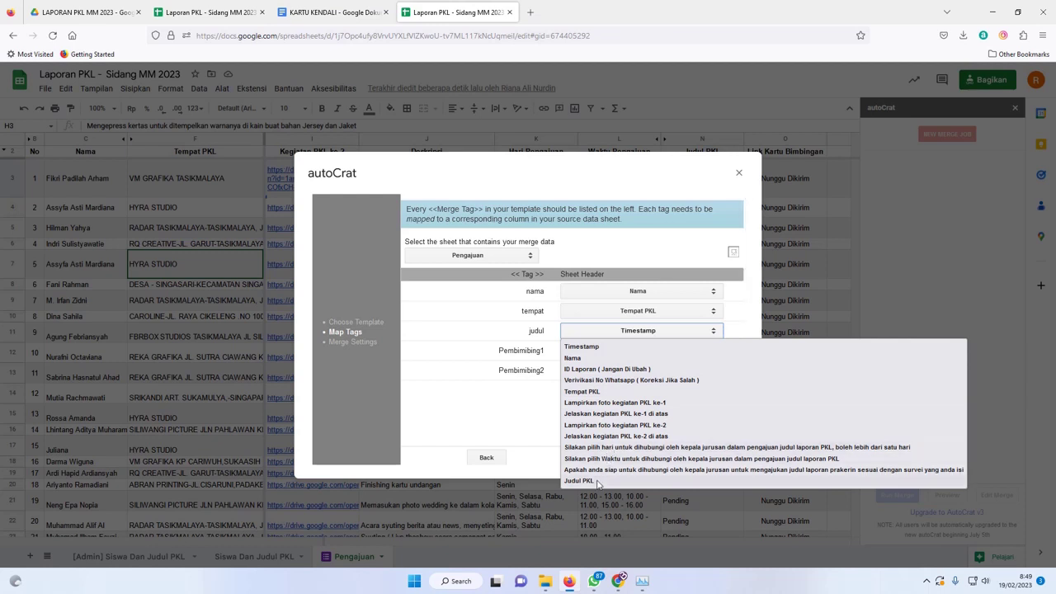
click(598, 482)
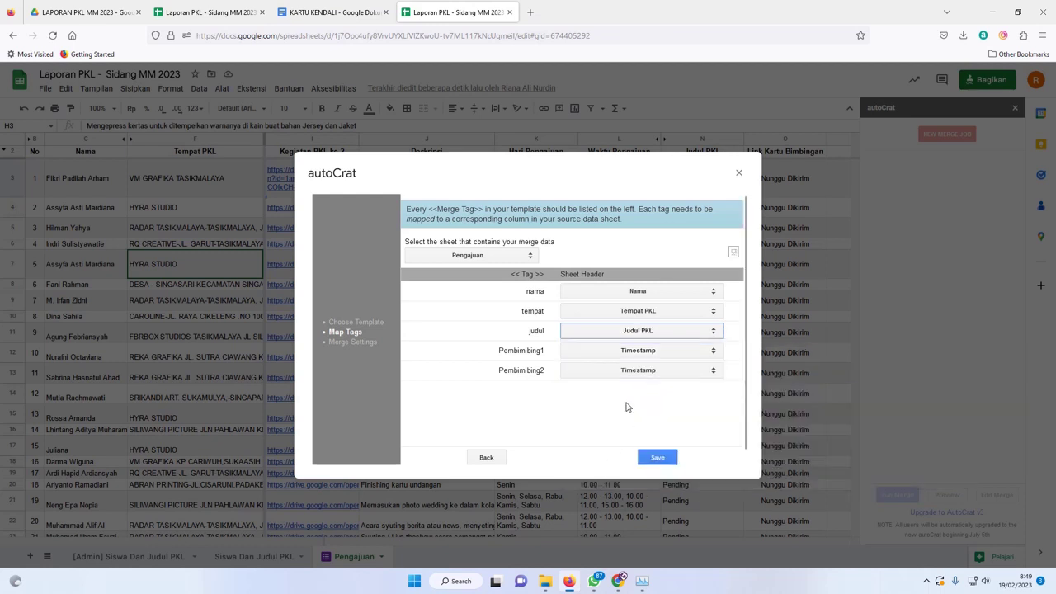
click(636, 354)
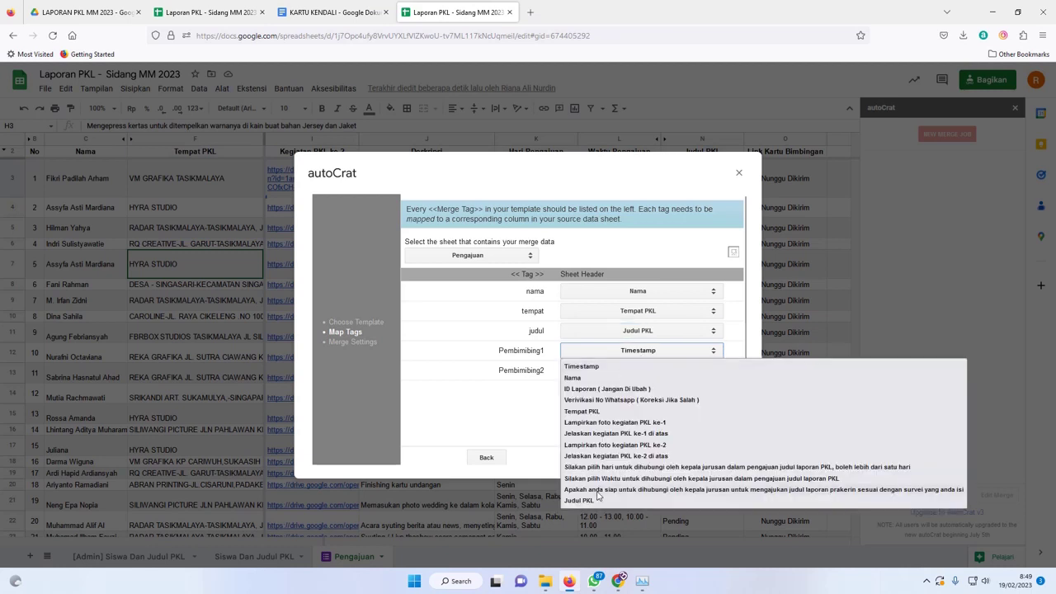
click(676, 237)
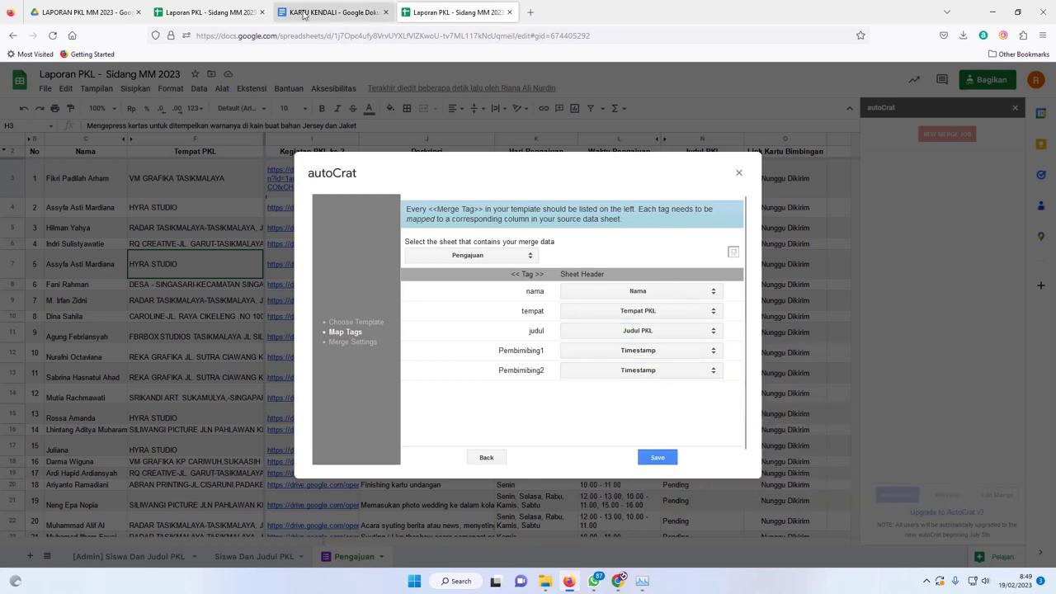
click(211, 12)
Add a 'Pembimbing 1' header in P2 and autofill 'Pembimbing 2' into Q2.
click(846, 140)
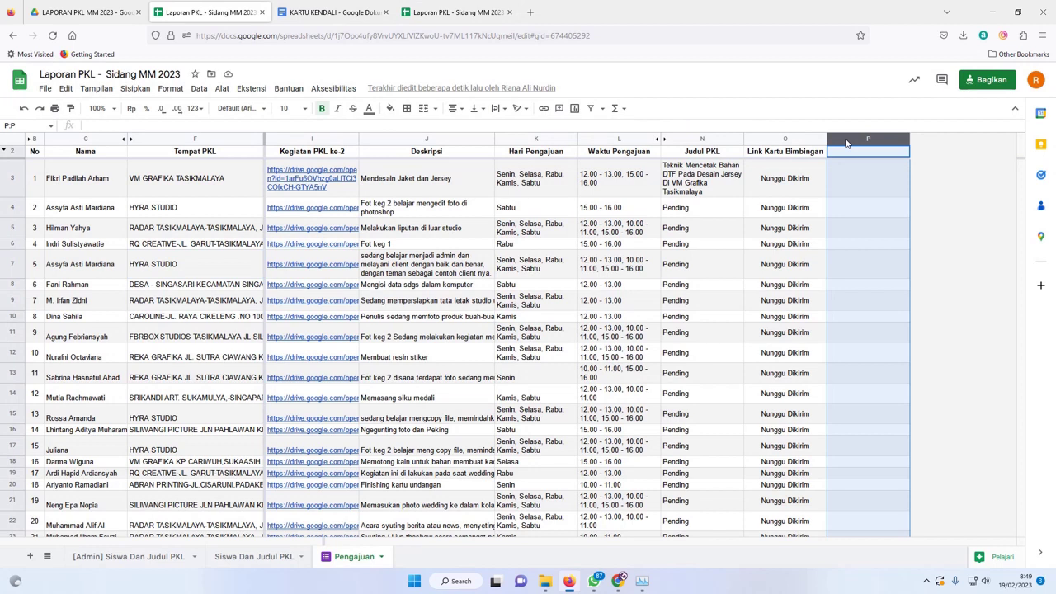
right_click(846, 143)
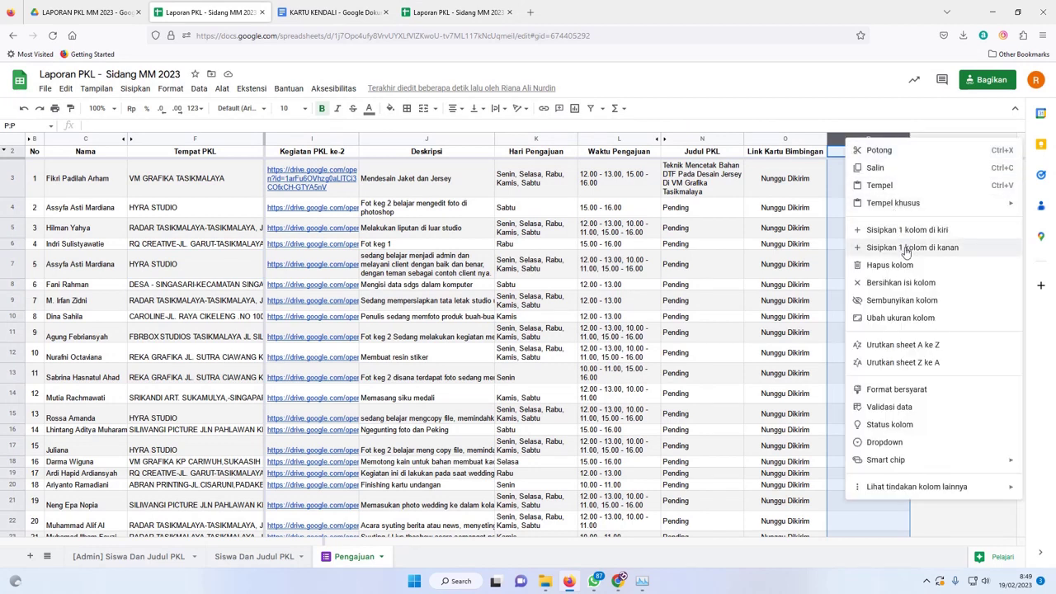
click(881, 185)
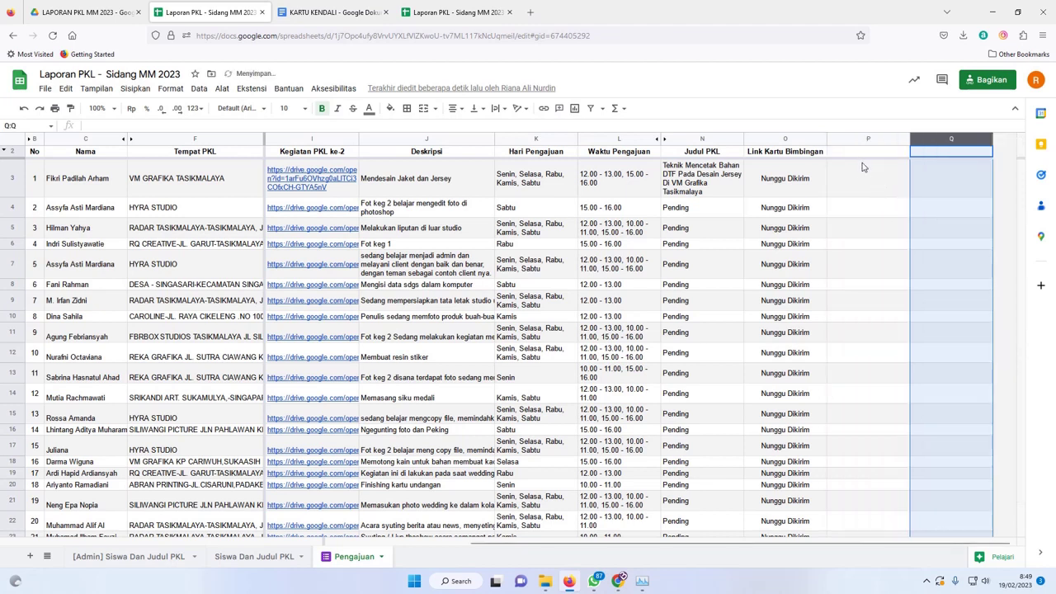
click(859, 157)
text(P)
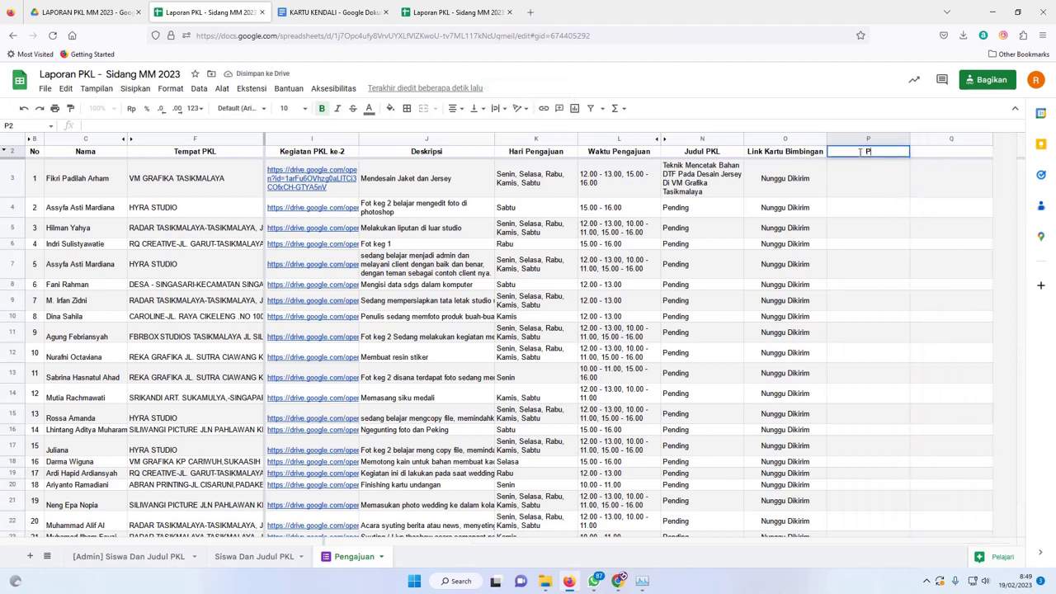
text(embimbing 1)
key(Return)
click(889, 155)
drag(911, 156, 951, 158)
Fill P2:Q2 down through row 15 and remove bold from the filled P3:Q15 cells.
click(893, 178)
click(881, 156)
drag(881, 156, 974, 157)
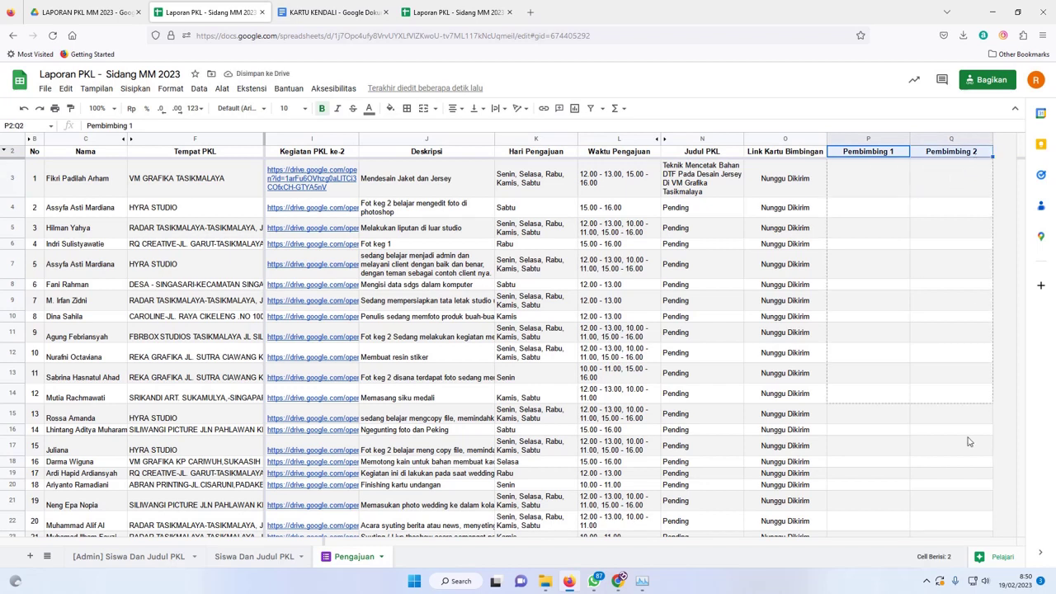
drag(993, 156, 977, 410)
click(907, 181)
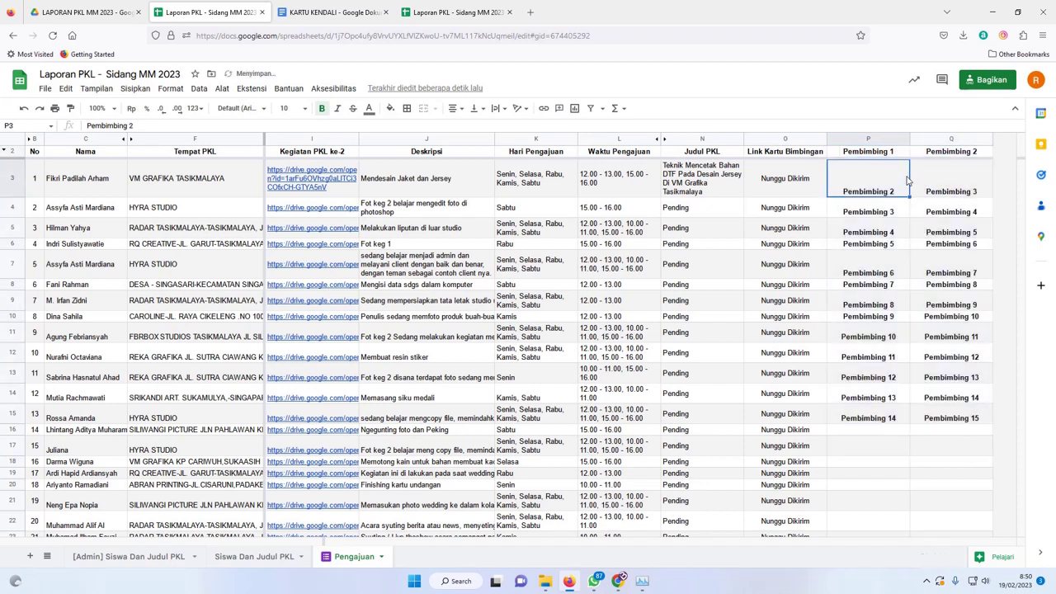
shift+click(957, 417)
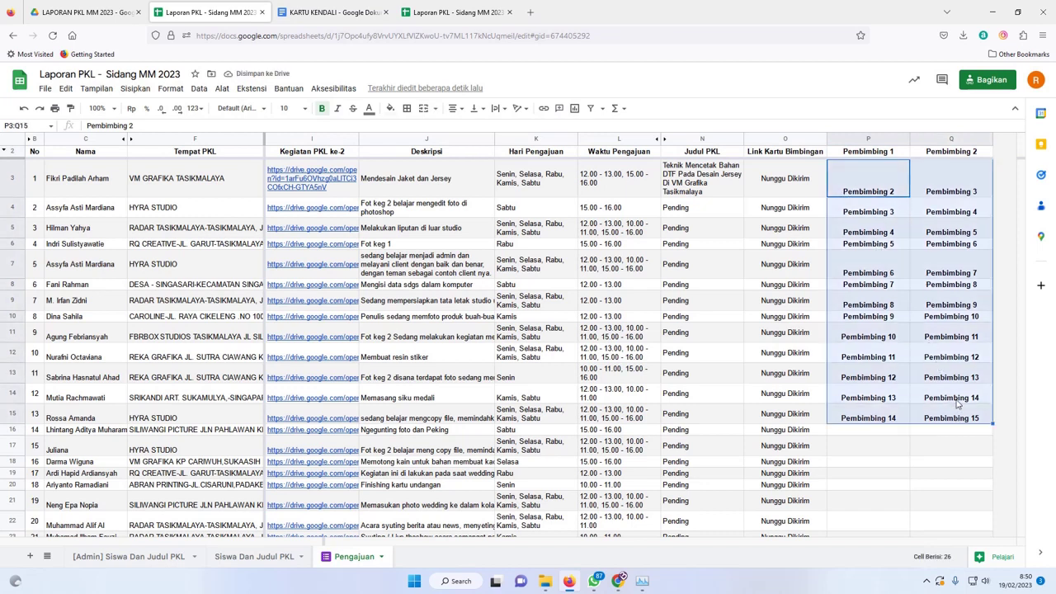
click(322, 109)
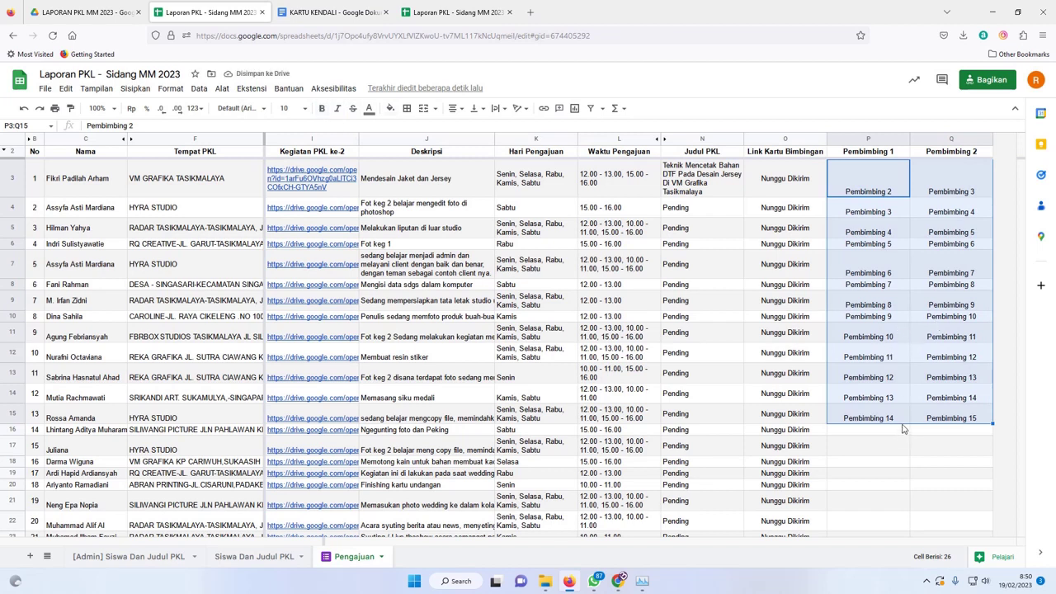
click(457, 12)
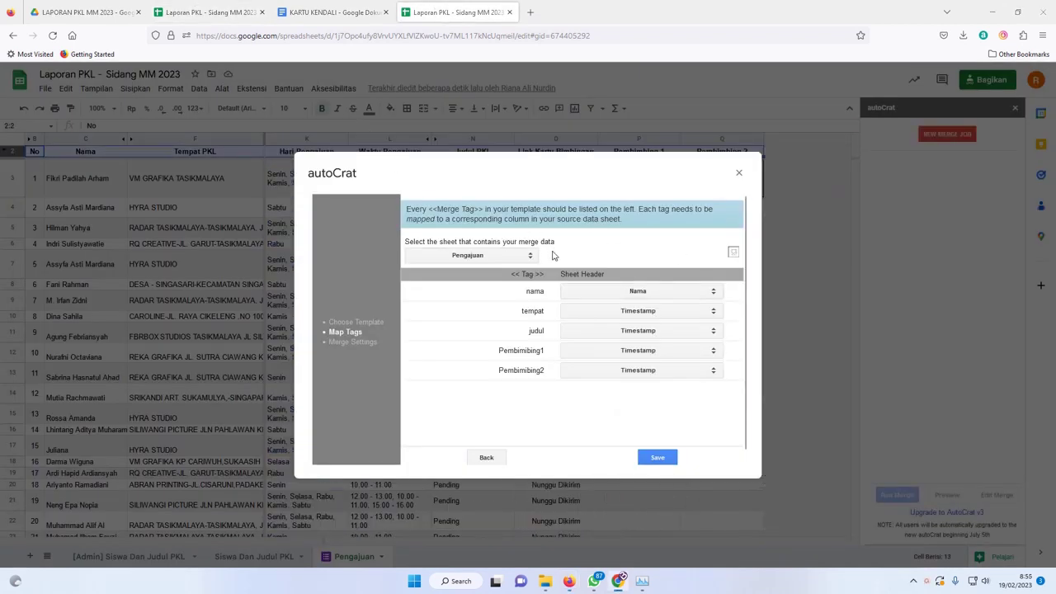
With sheet Pengajuan, map tempat to Tempat PKL, judul to Judul PKL, and Pembimbing1/2 to Pembimbing 1/2.
click(512, 256)
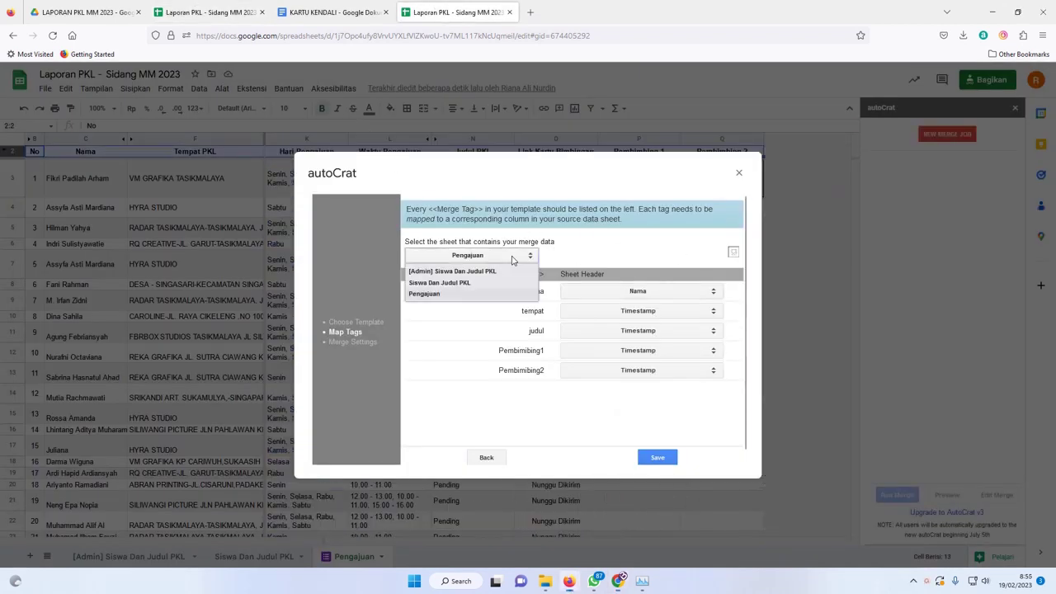
click(572, 258)
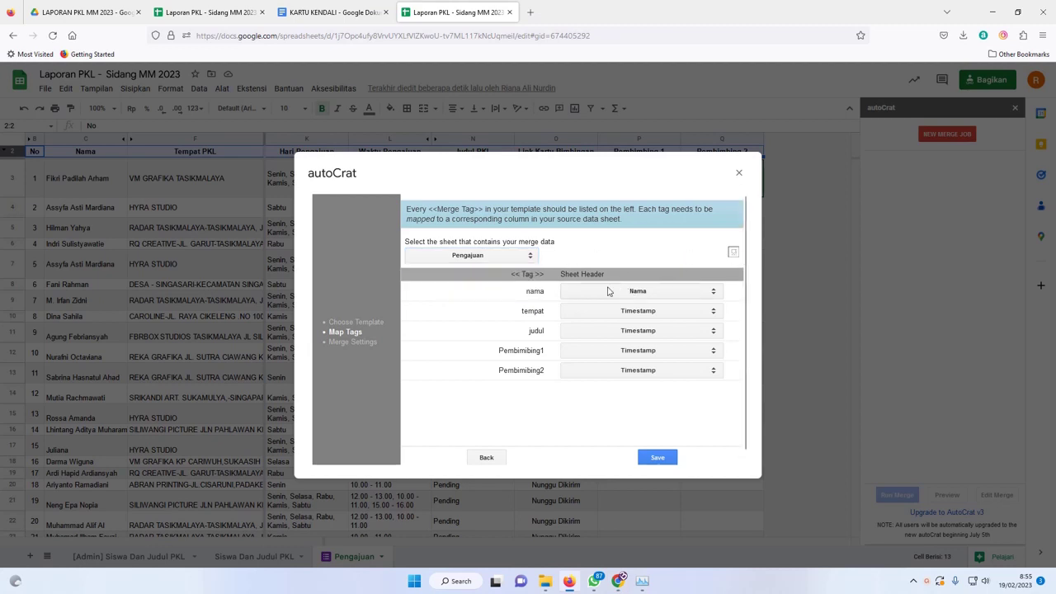
click(632, 312)
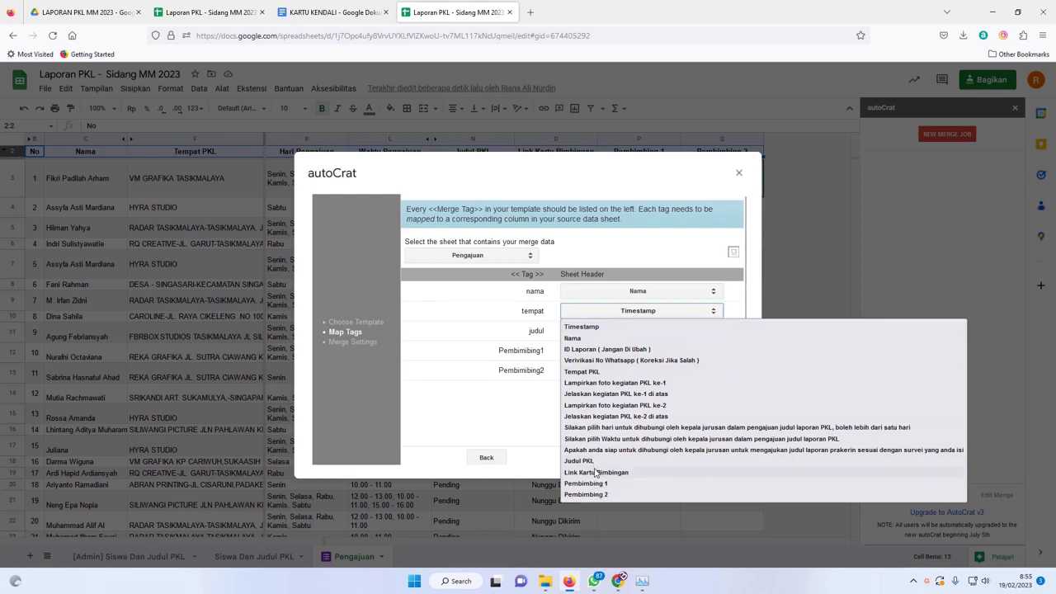
click(601, 372)
click(599, 332)
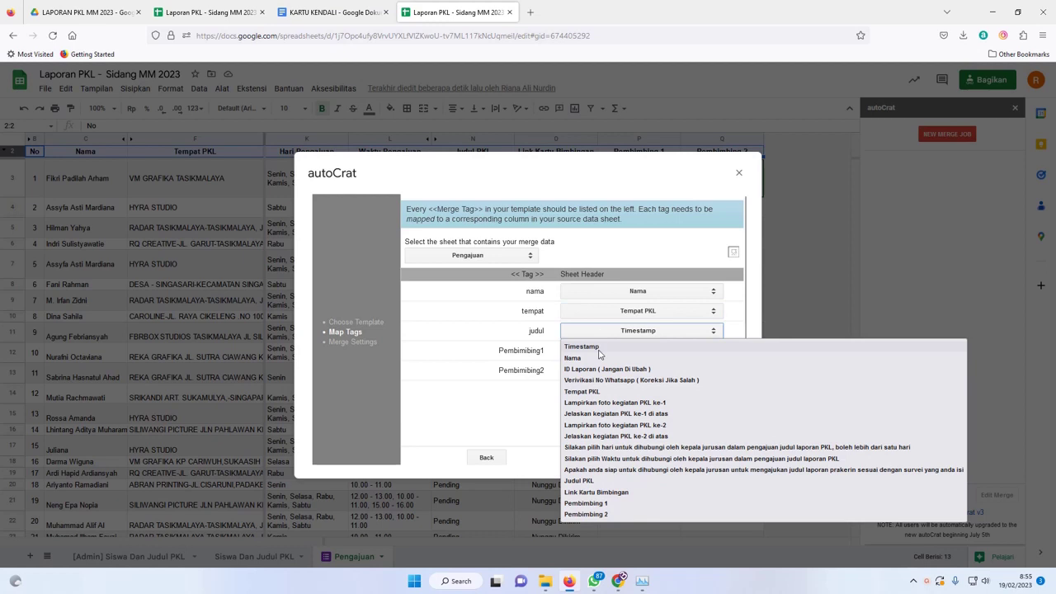
click(593, 481)
click(613, 351)
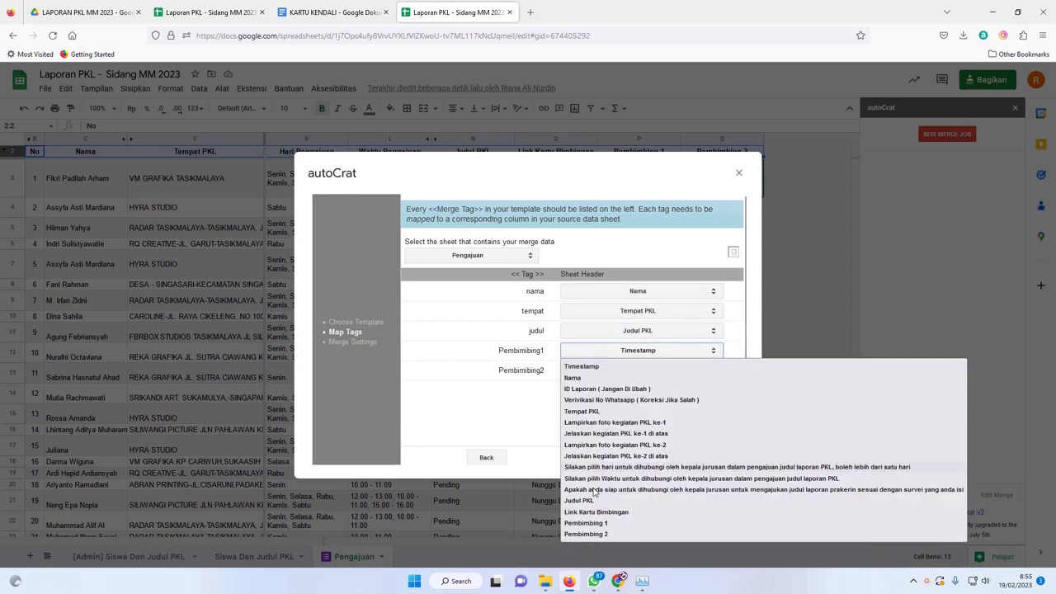
click(594, 523)
click(617, 373)
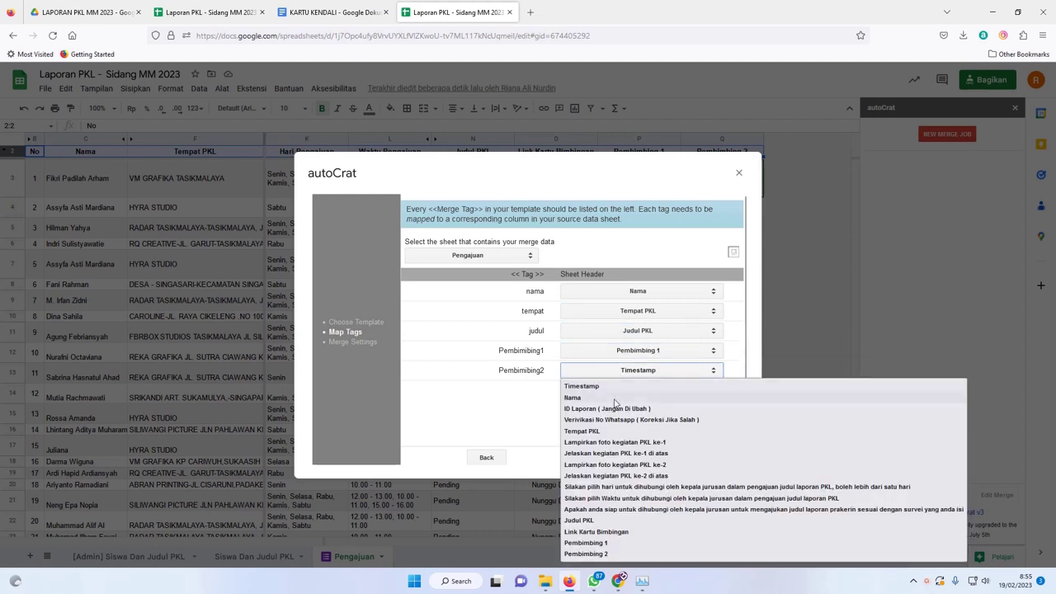
click(600, 553)
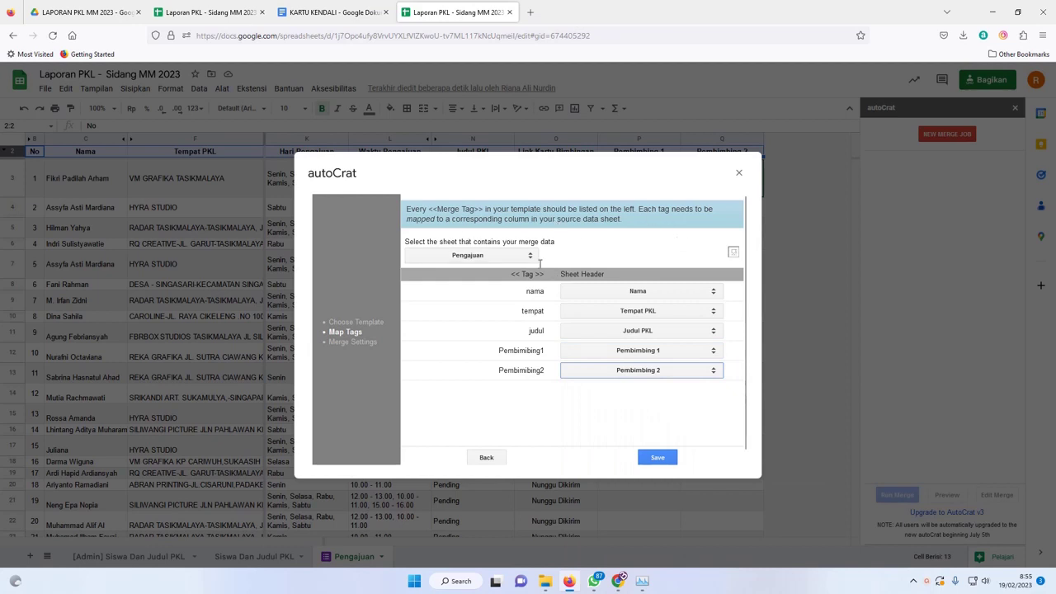
Save the tag mapping and set the merge output file type to PDF.
click(664, 461)
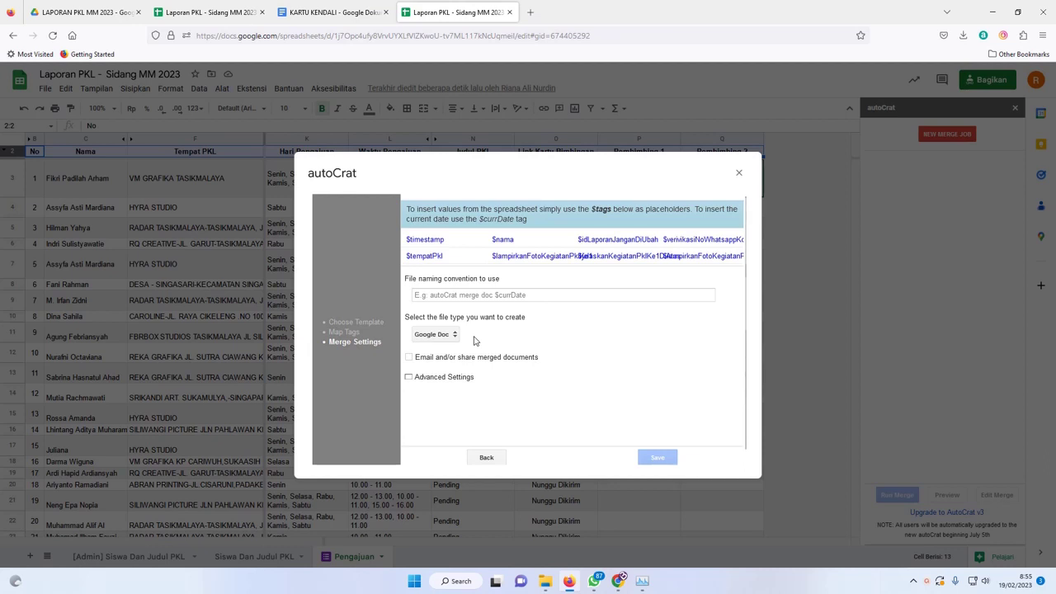
click(439, 337)
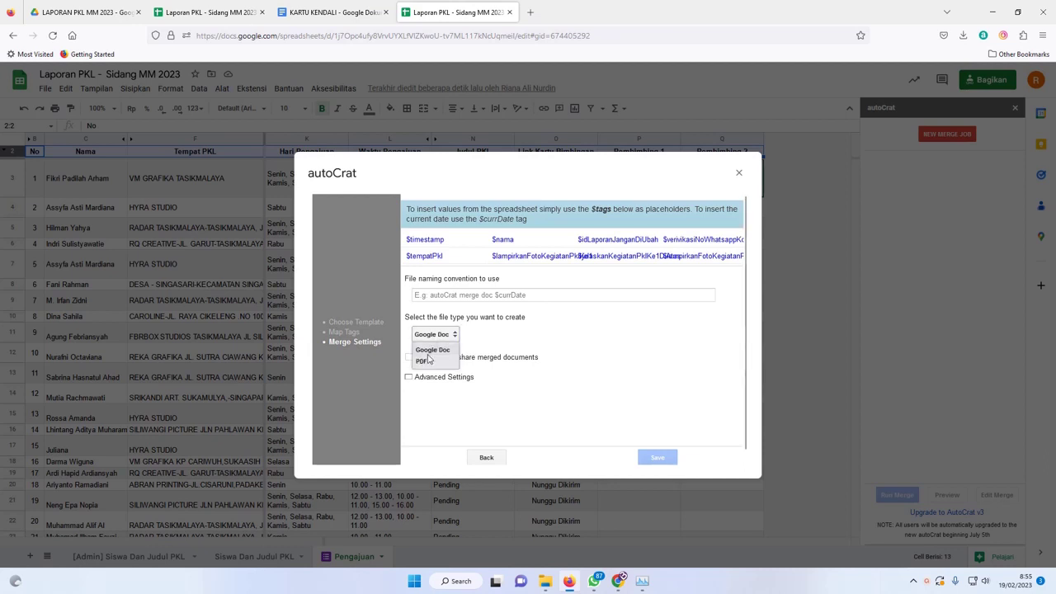
click(428, 363)
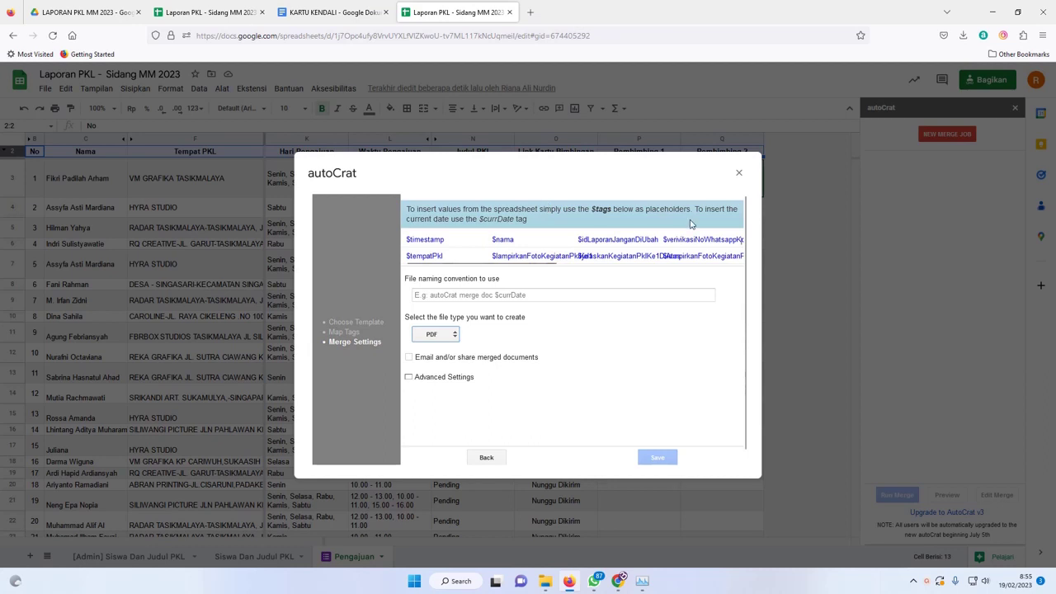
Name output files '$nama $tempatPkl' using the copied tags and save the merge job.
drag(493, 238, 511, 238)
right_click(503, 240)
click(523, 251)
click(484, 295)
key(ctrl+v)
drag(442, 258, 410, 258)
right_click(415, 258)
click(445, 268)
click(460, 296)
key(ctrl+v)
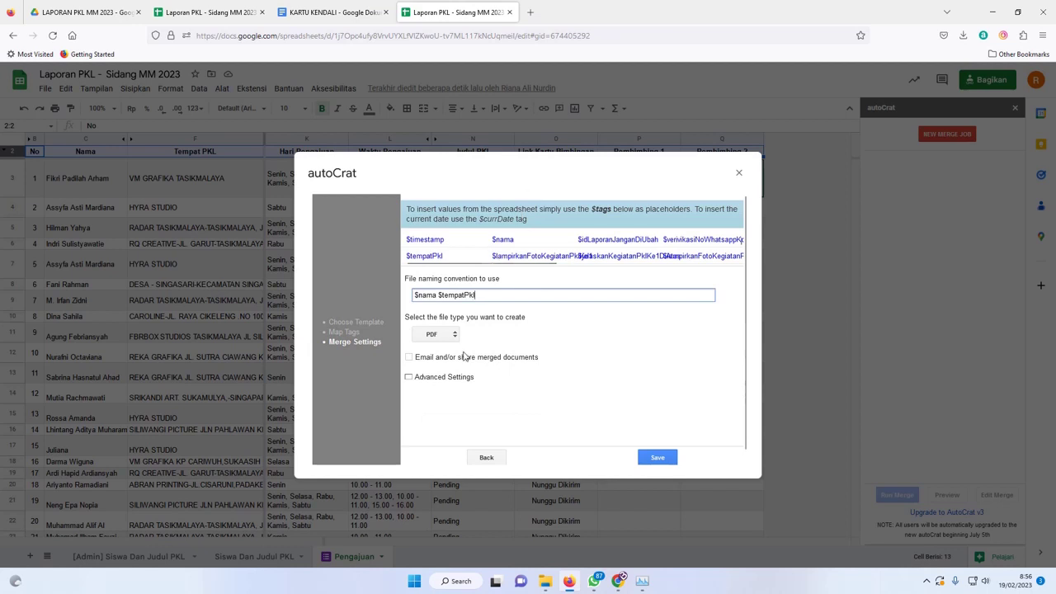
click(658, 457)
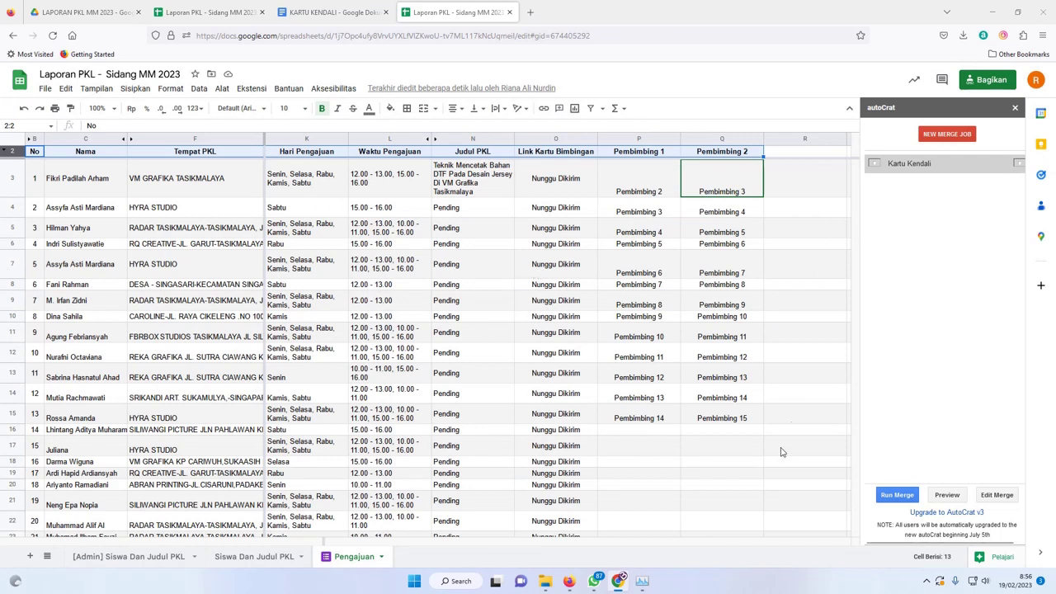
Start the Kartu Kendali merge from the autoCrat sidebar.
click(479, 545)
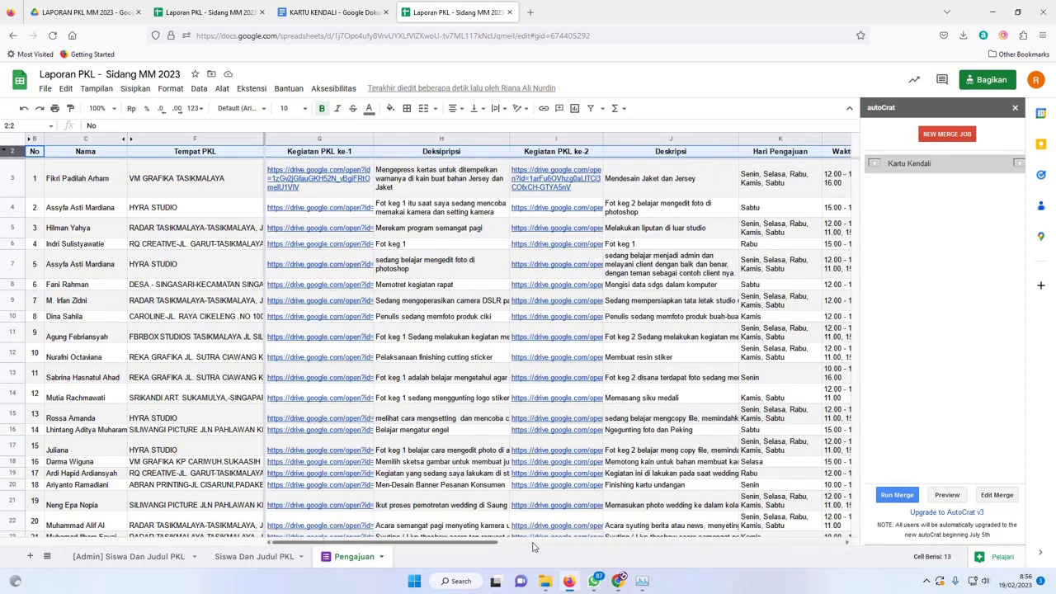
drag(495, 548, 842, 545)
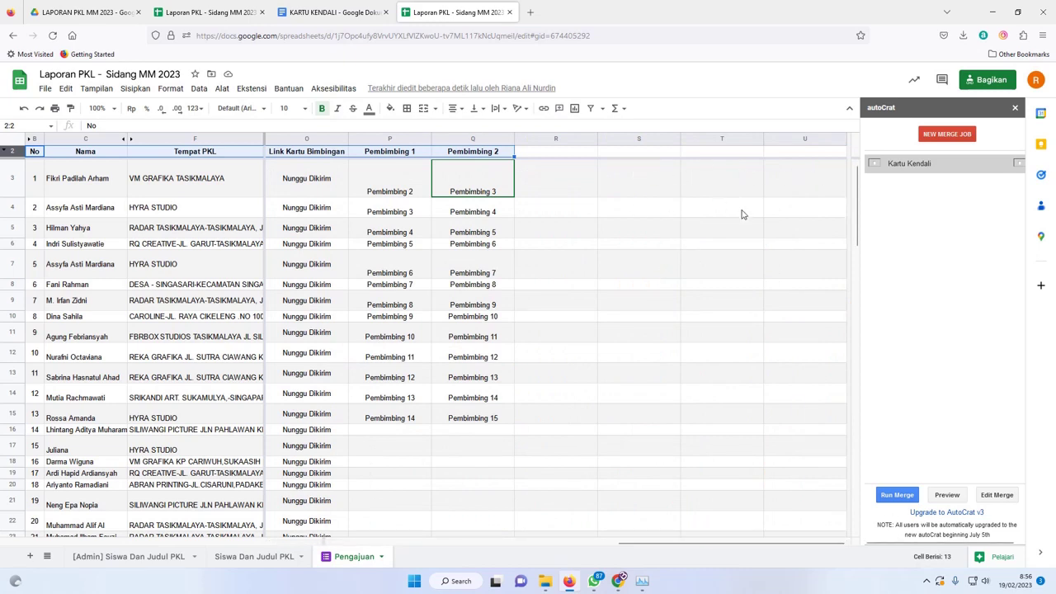
click(554, 187)
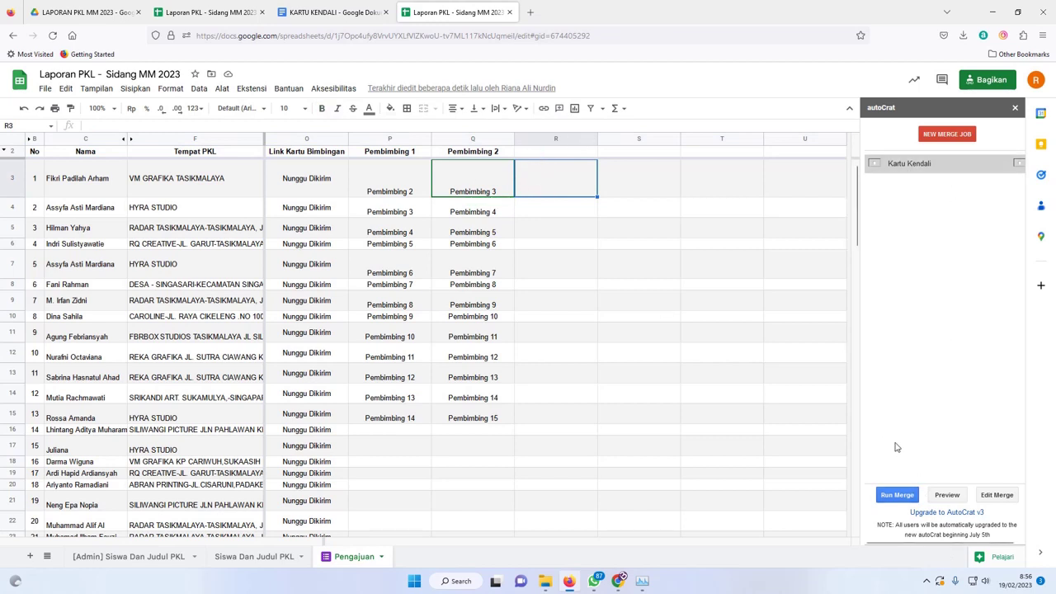
click(897, 494)
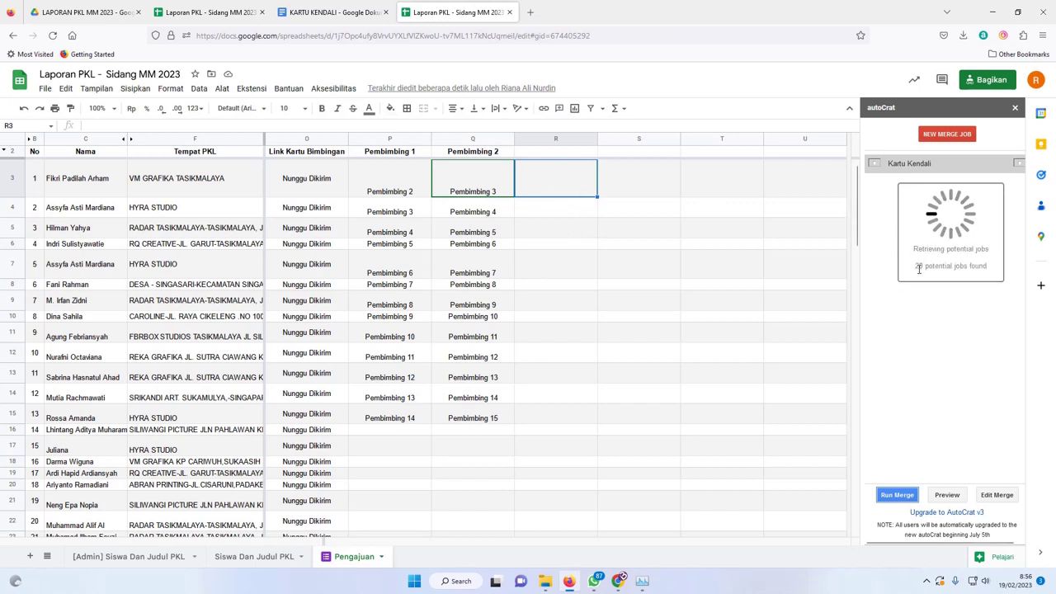
drag(916, 267, 989, 272)
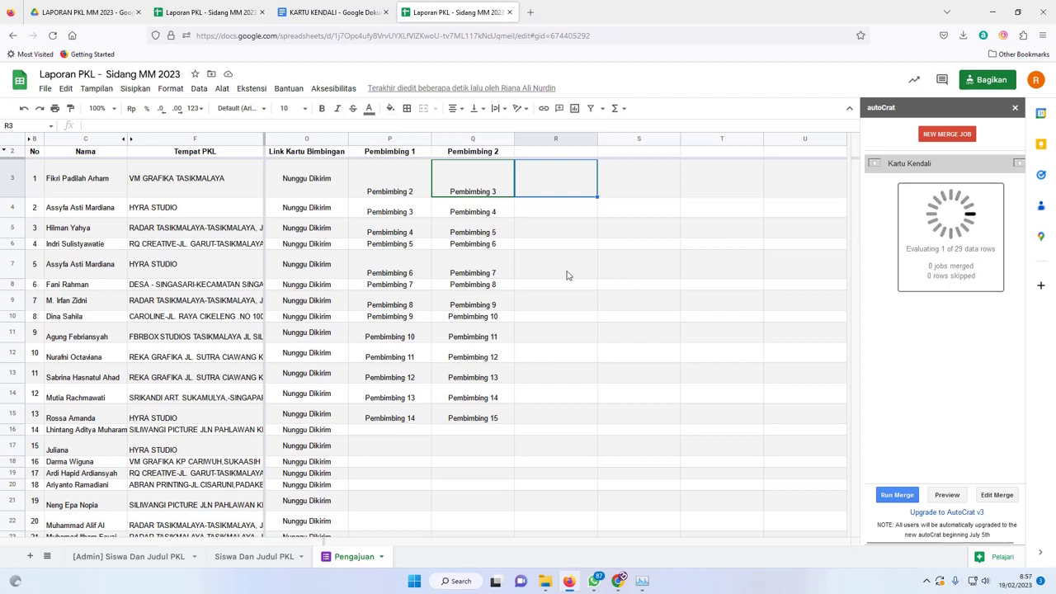
scroll(567, 275, down, 2)
scroll(583, 273, up, 2)
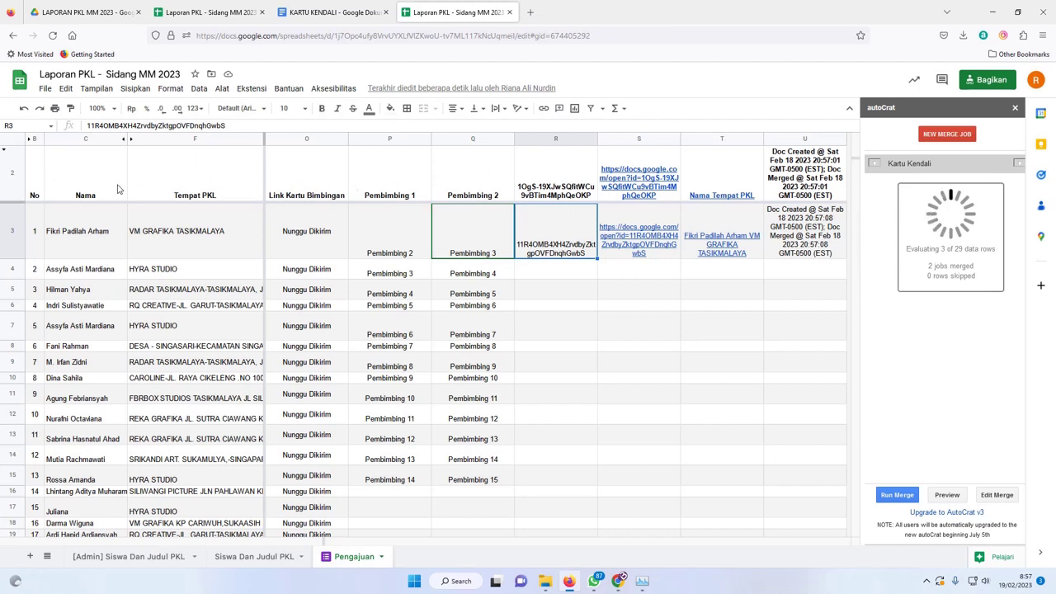
Unhide header row 1, inspect the merge result columns, and open the first student's PDF card.
click(5, 151)
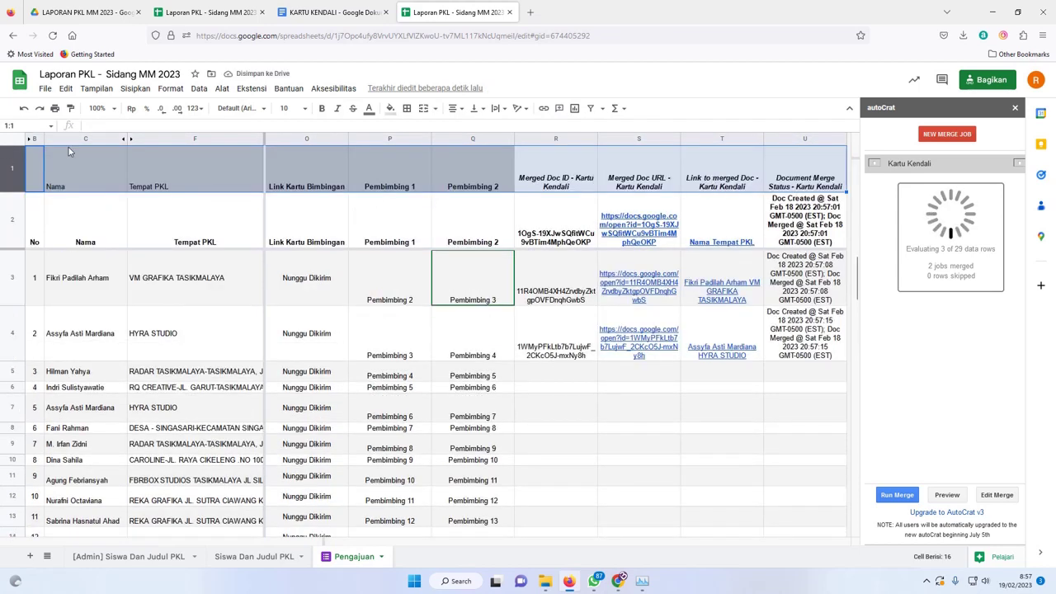
click(11, 215)
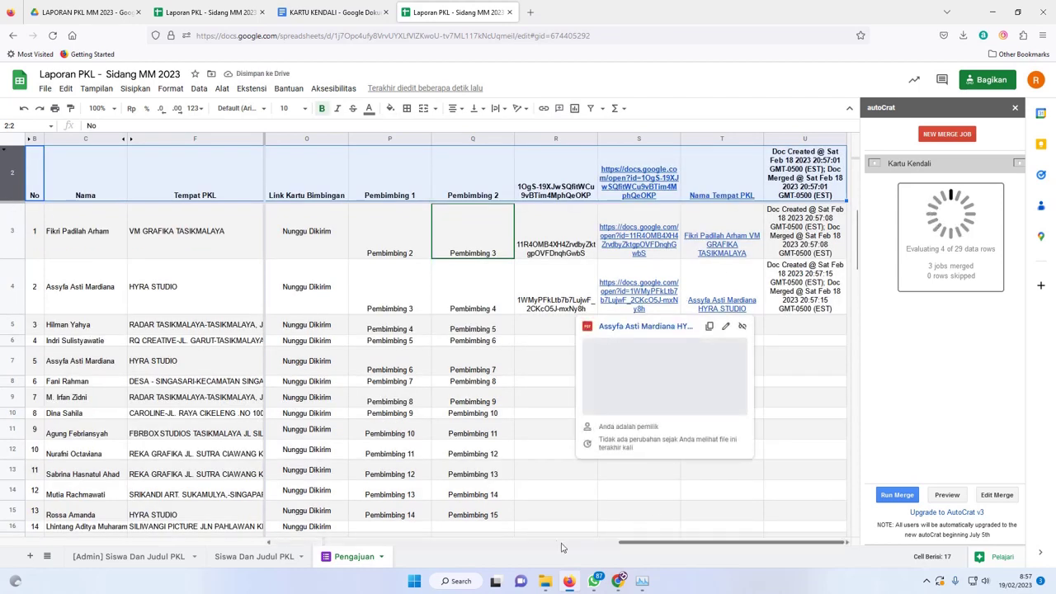
click(633, 364)
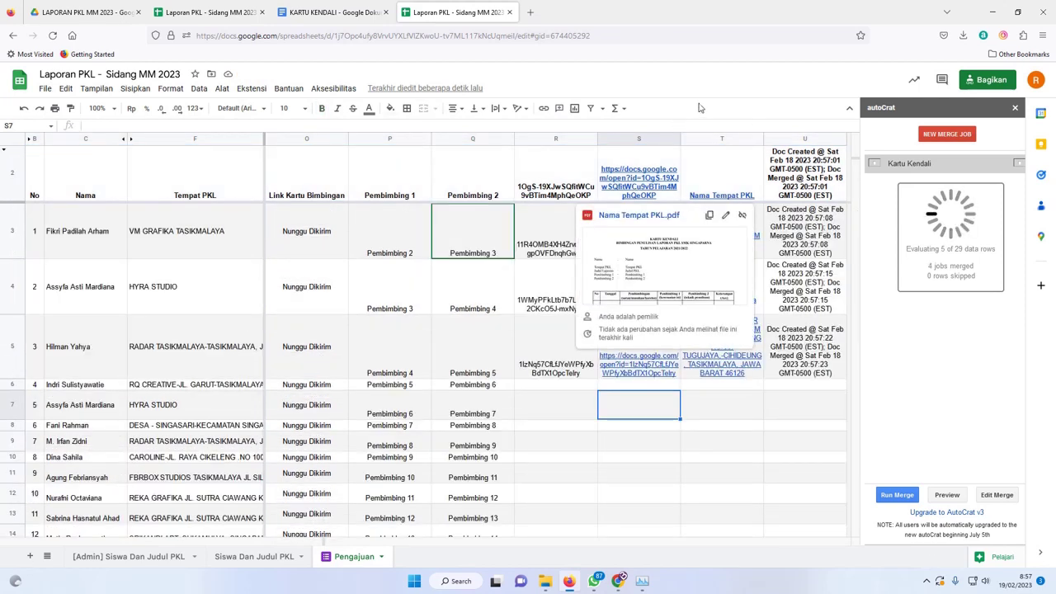
click(746, 439)
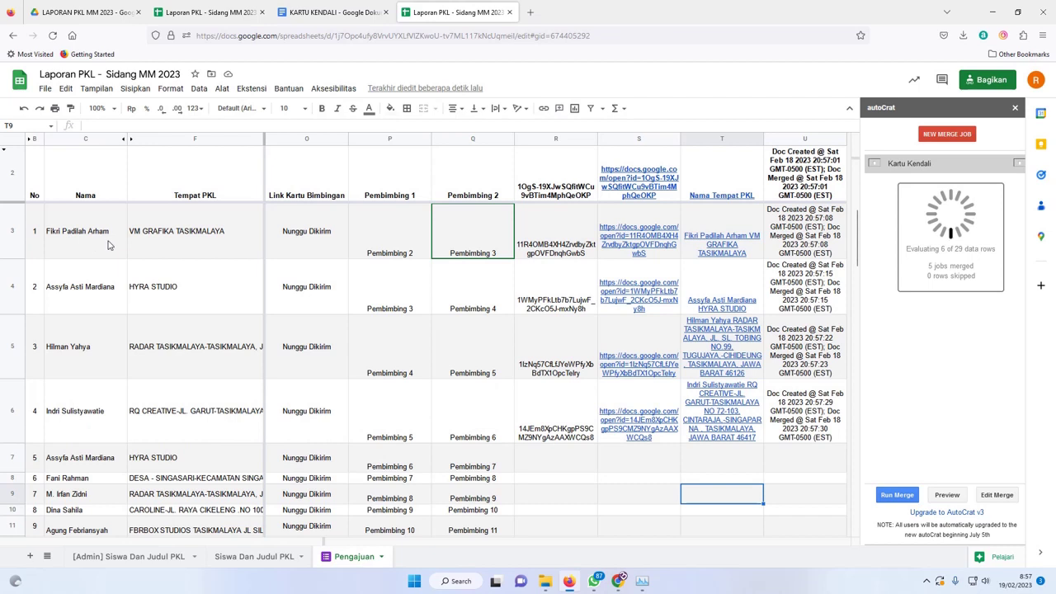
click(617, 236)
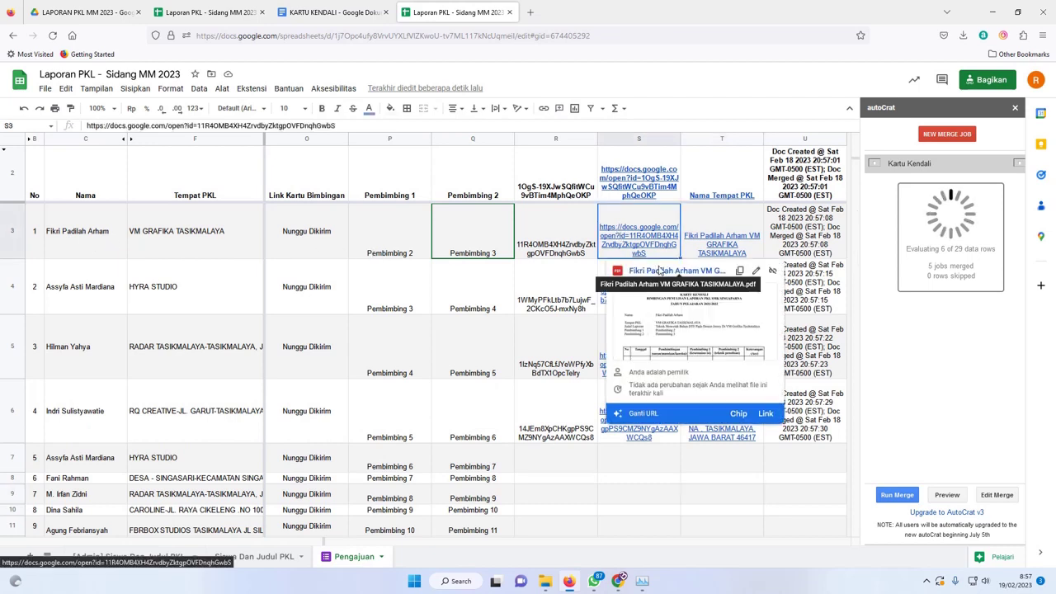
click(660, 270)
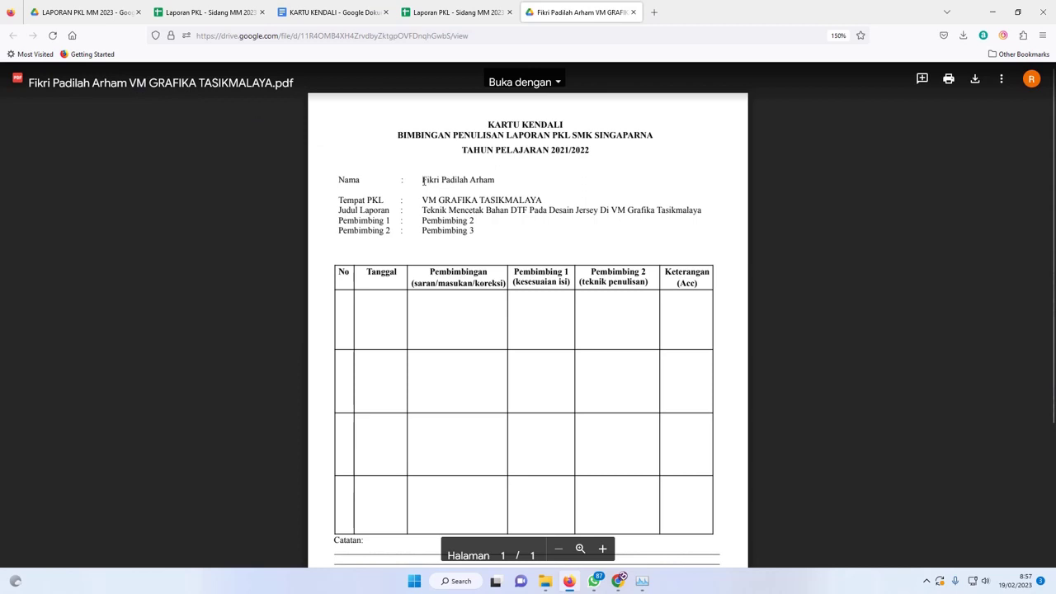
drag(422, 179, 498, 180)
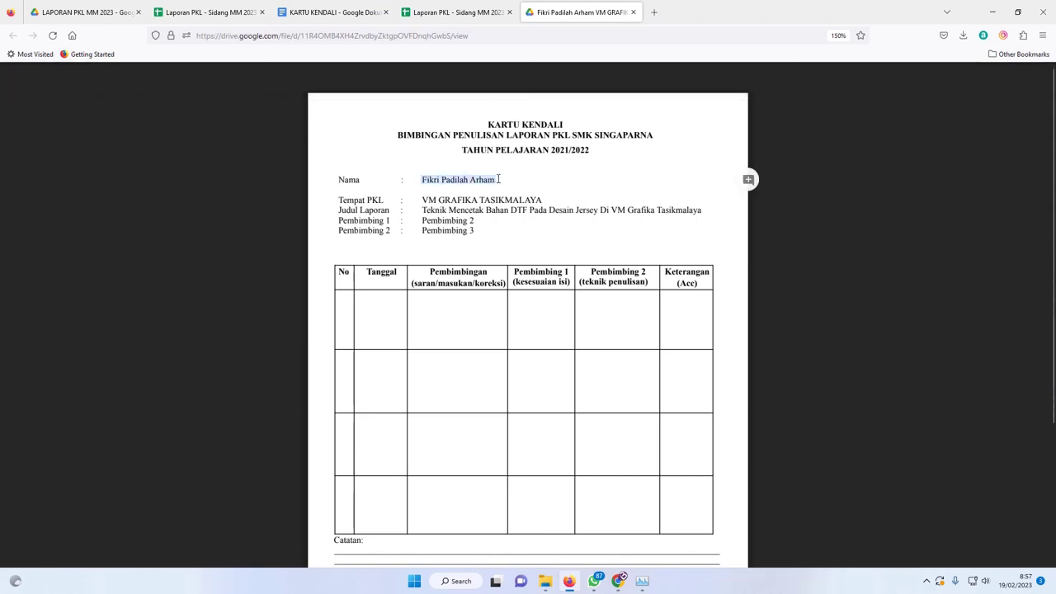
drag(423, 201, 555, 201)
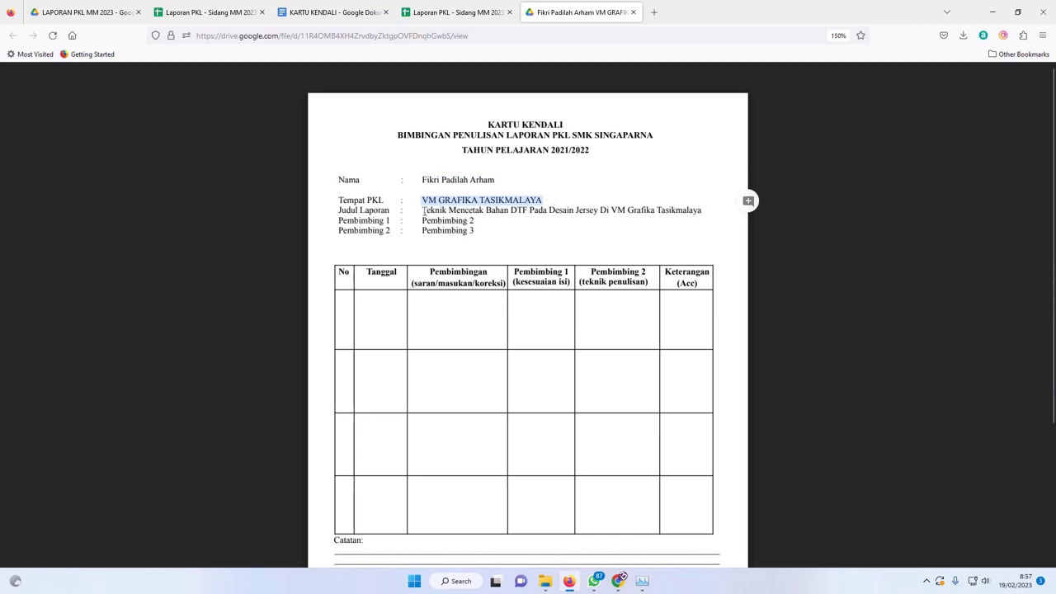
drag(424, 211, 704, 211)
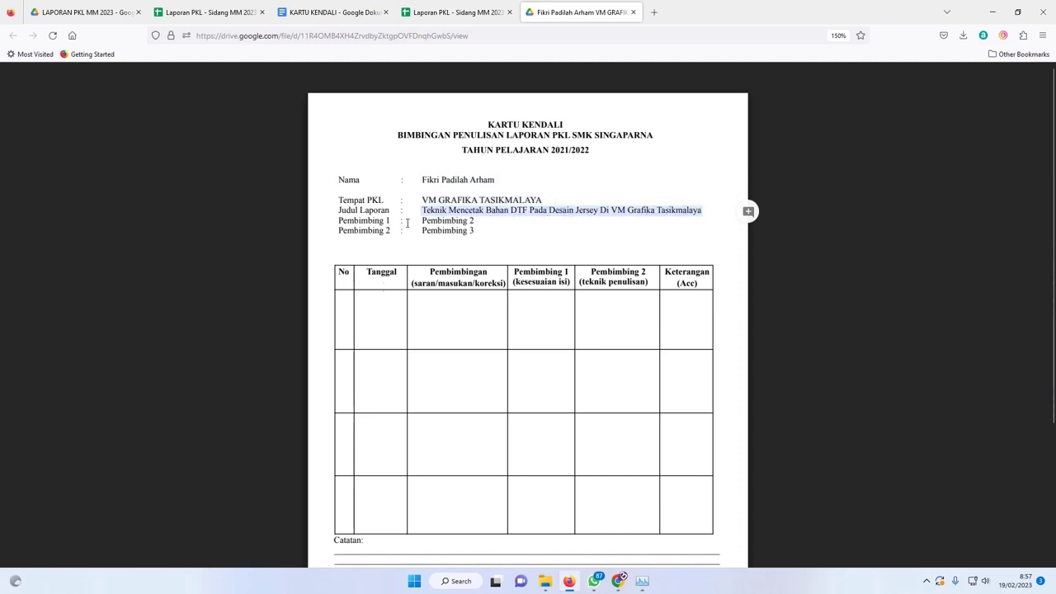
scroll(544, 258, down, 3)
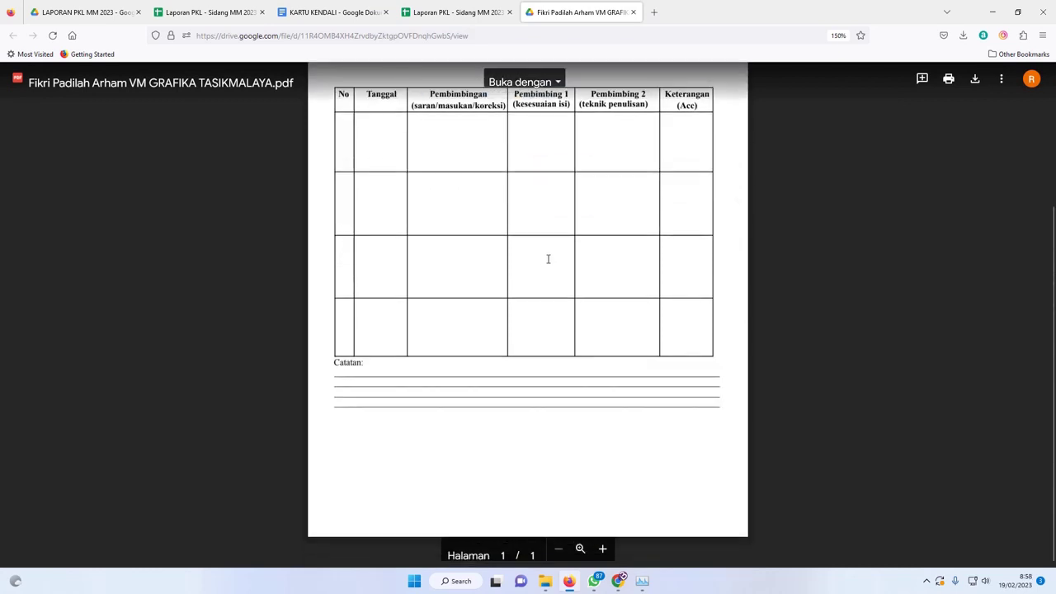
scroll(561, 253, up, 3)
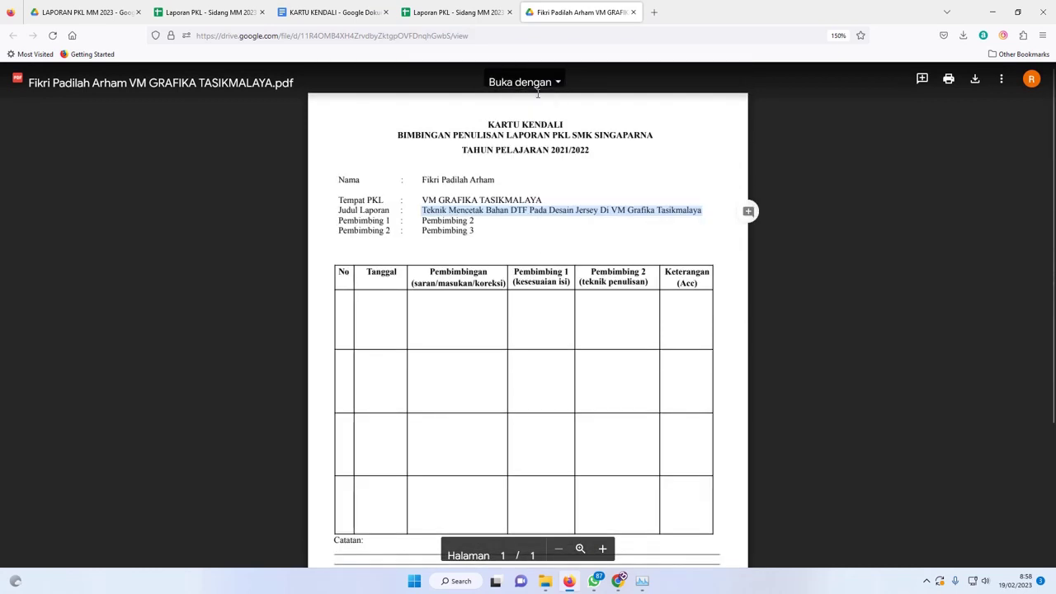
Back in the spreadsheet, open the third student's generated card PDF from its link in S5.
click(438, 10)
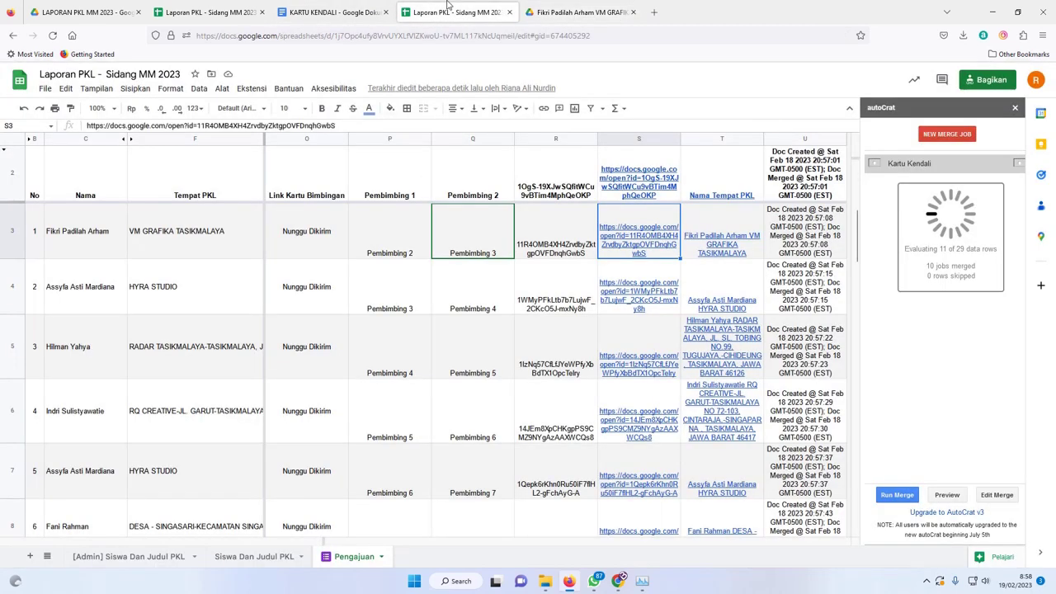
click(89, 353)
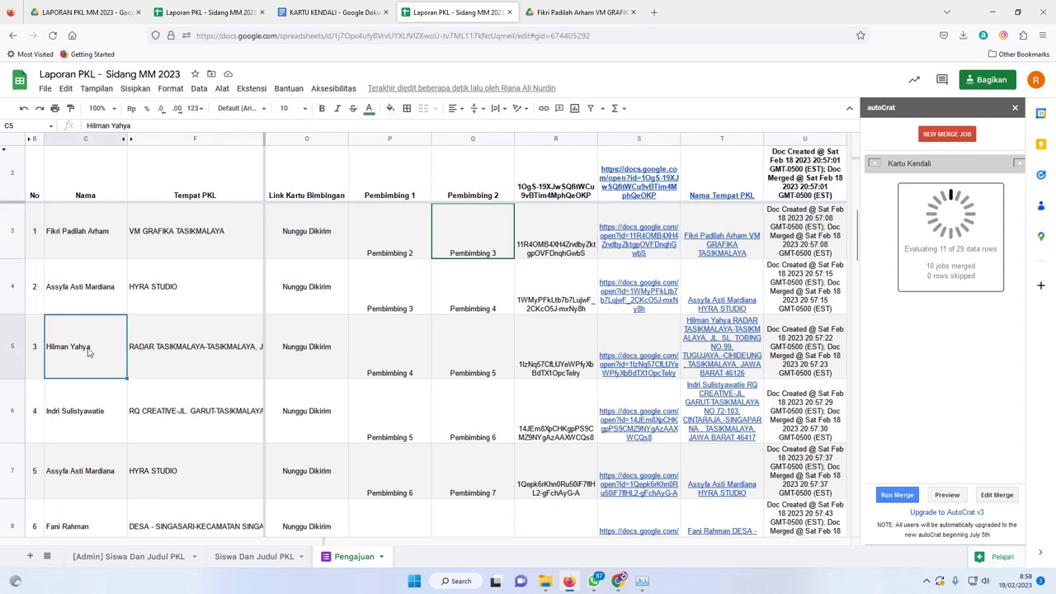
click(658, 373)
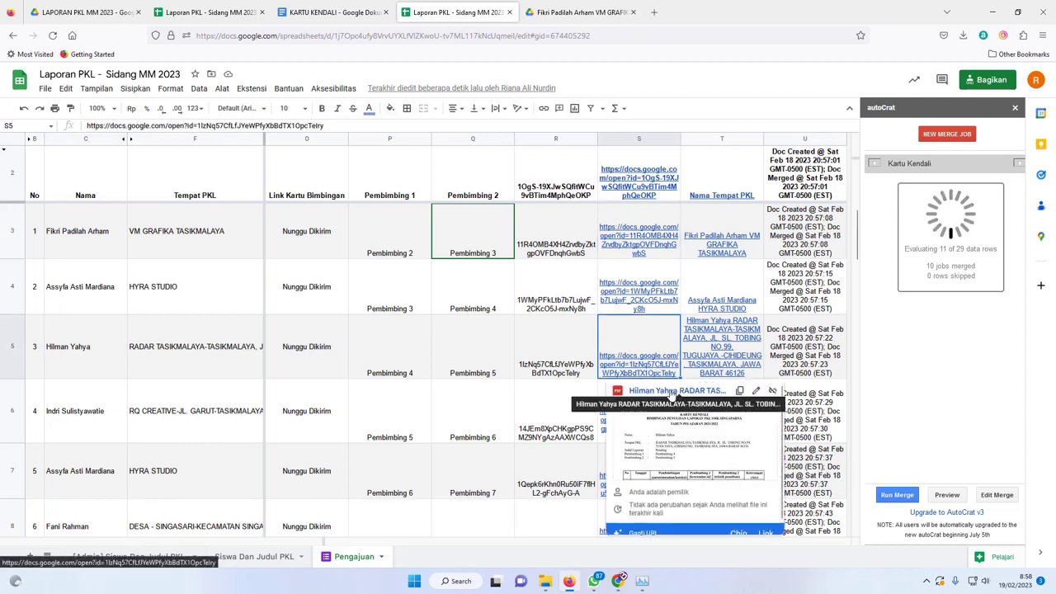
click(672, 392)
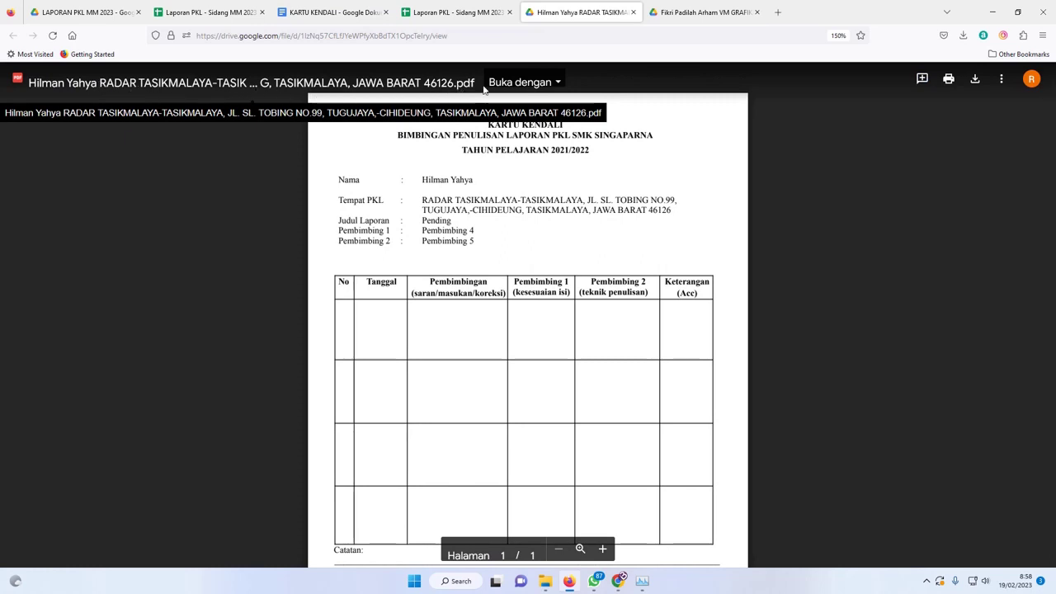
Verify the merged internship address, report title and supervisor fields in the card PDF.
triple_click(460, 179)
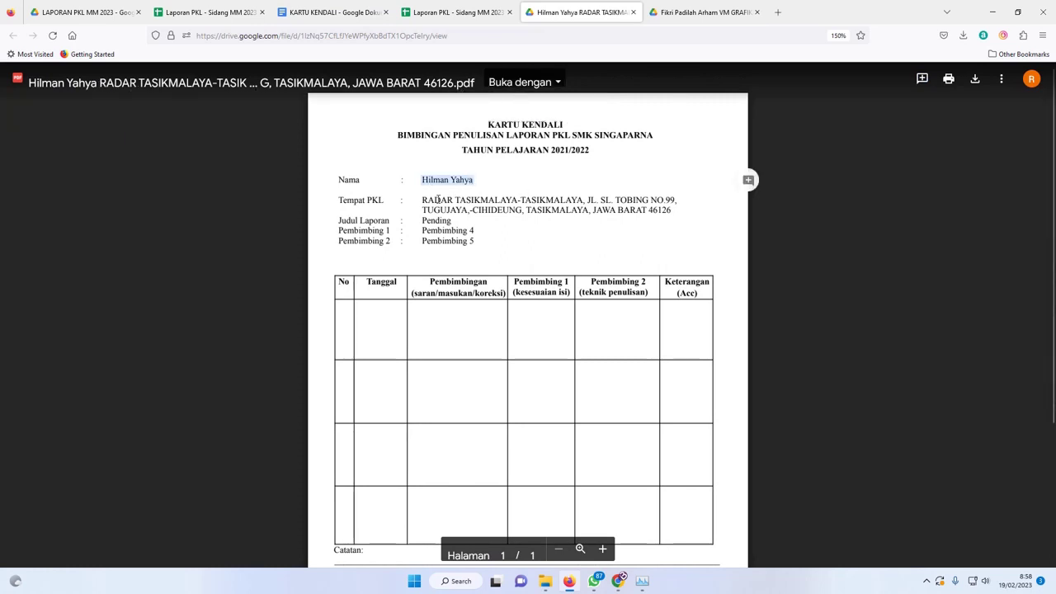
drag(422, 200, 616, 239)
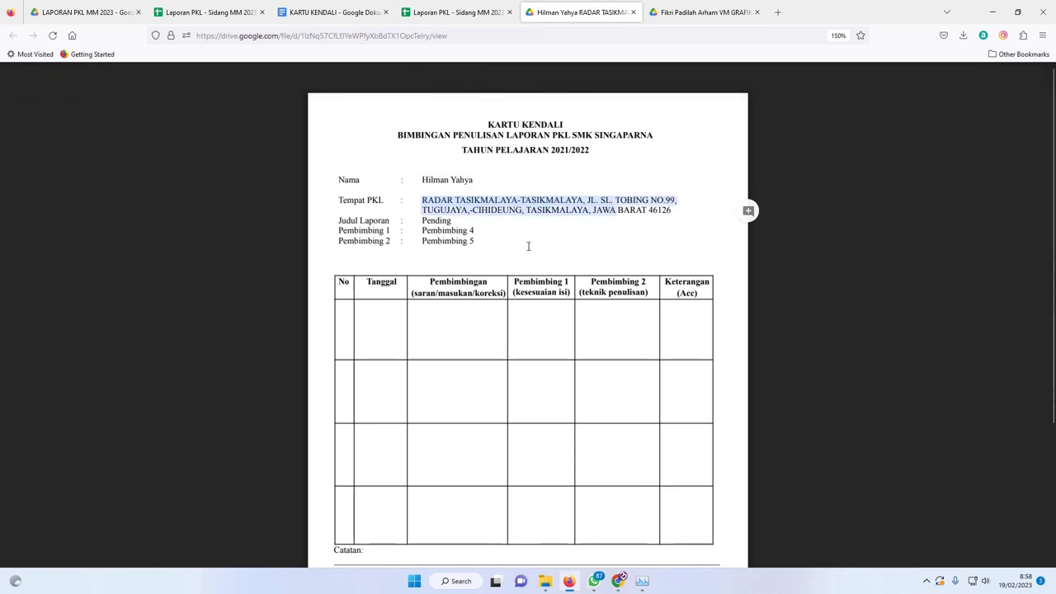
drag(424, 218, 491, 223)
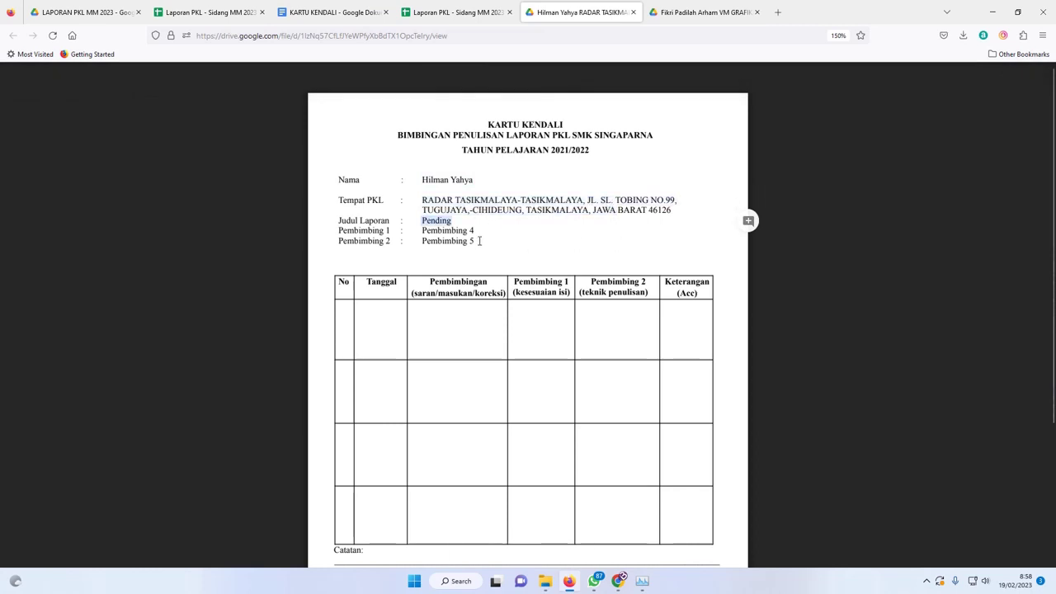
mouse_move(423, 233)
mouse_down()
mouse_move(481, 229)
mouse_move(475, 241)
mouse_up()
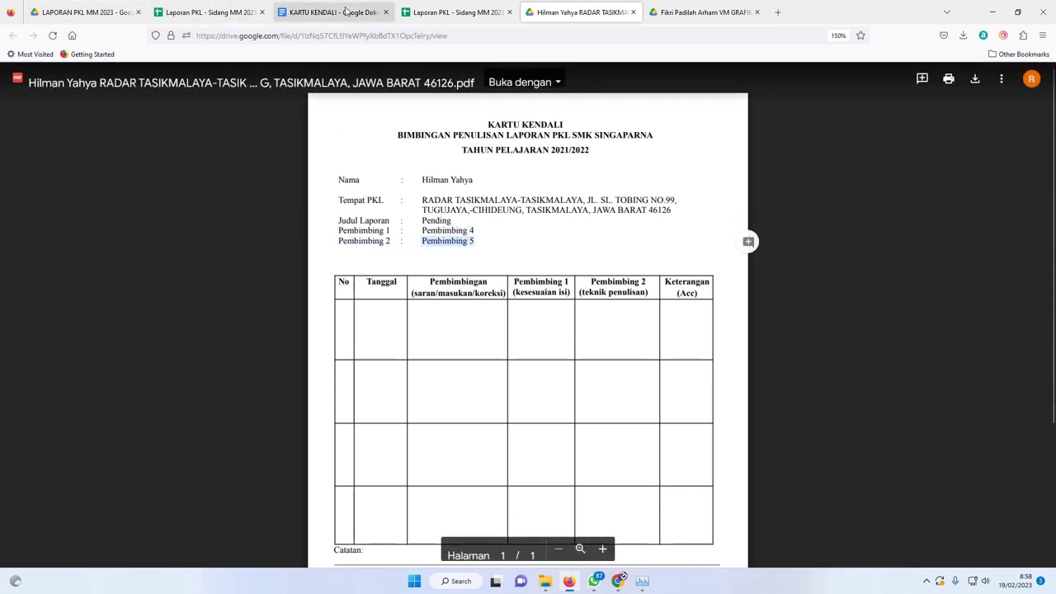
Close both card PDF tabs and return to the LAPORAN PKL MM 2023 Drive folder.
click(633, 12)
click(633, 12)
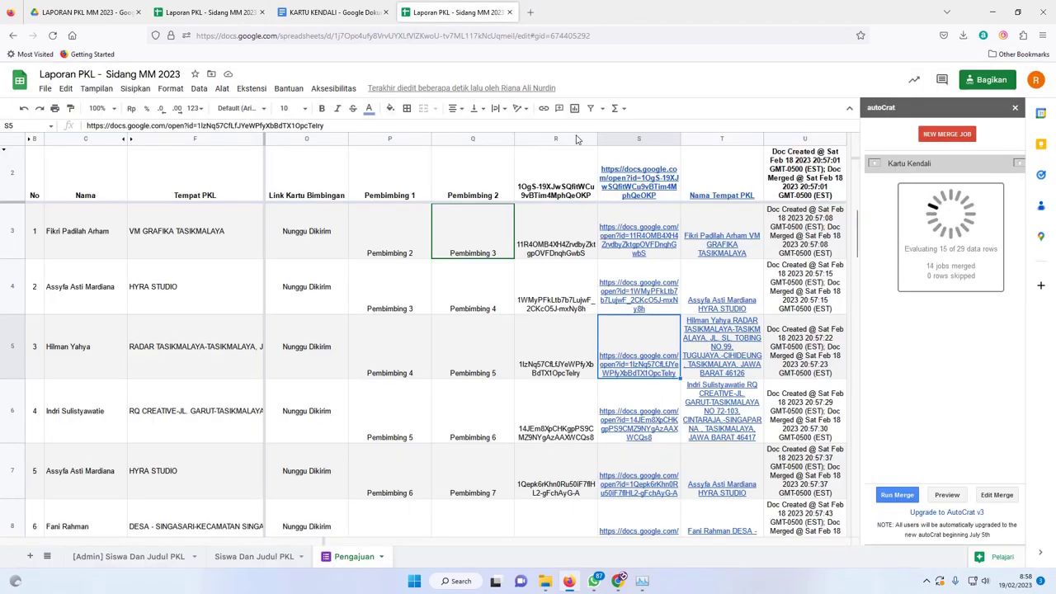
scroll(664, 283, up, 3)
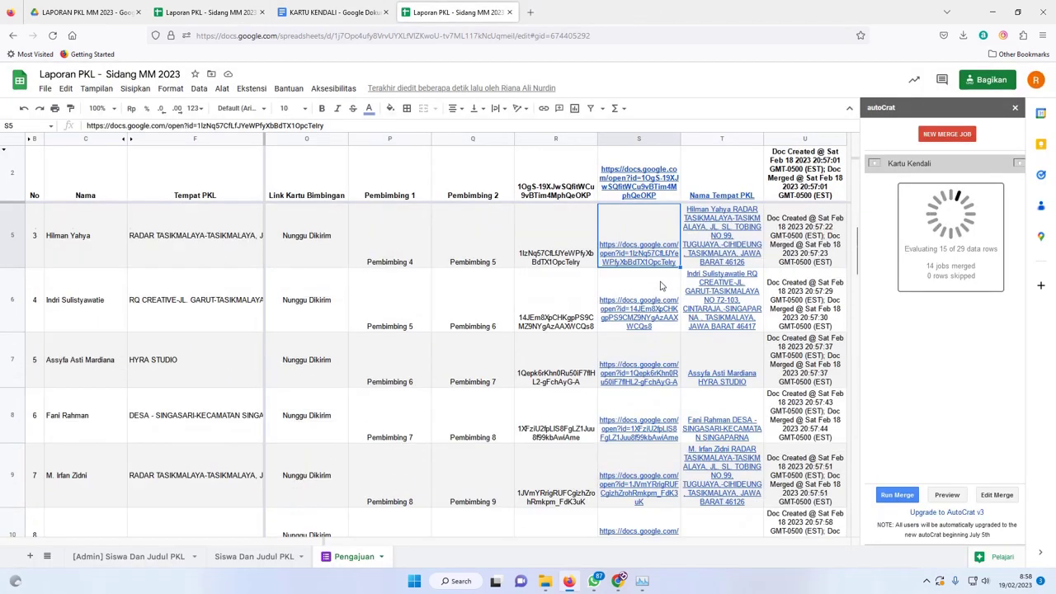
click(93, 7)
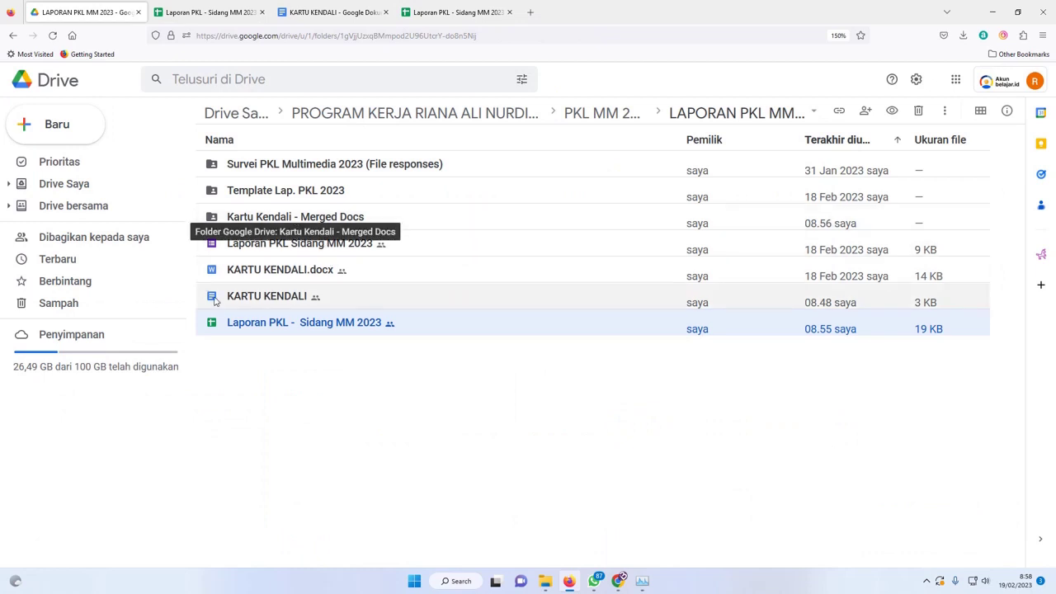
Open the Kartu Kendali - Merged Docs folder and select the generated 'Nama Tempat PKL.pdf' file.
click(254, 302)
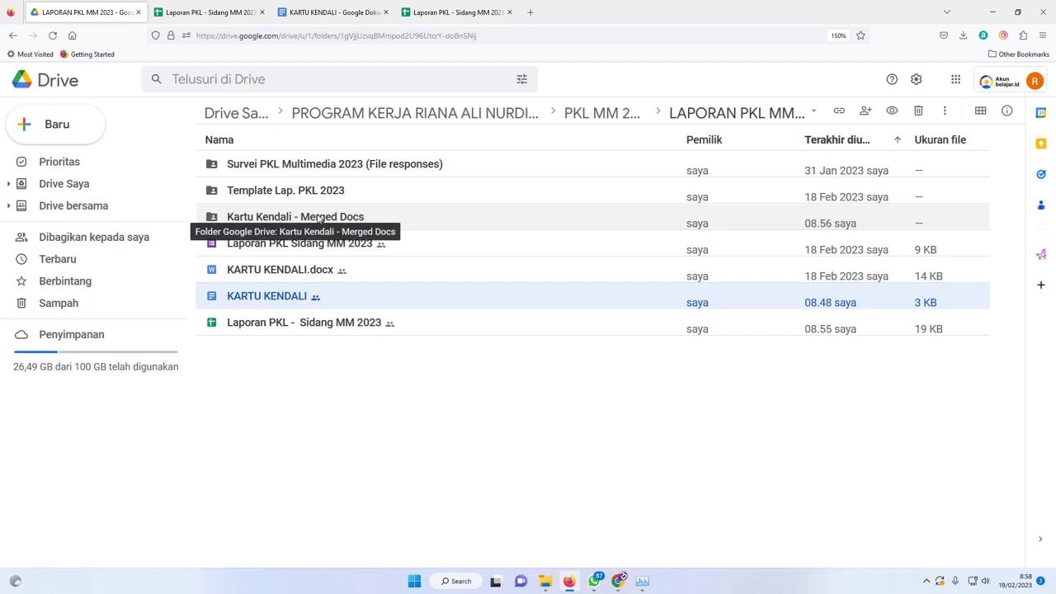
double_click(320, 219)
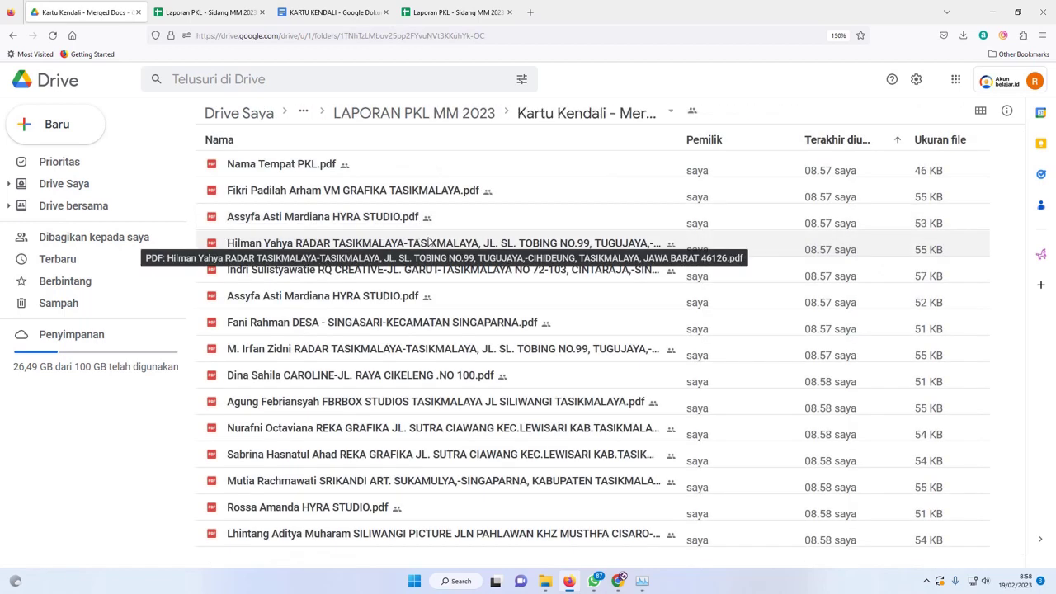
click(290, 167)
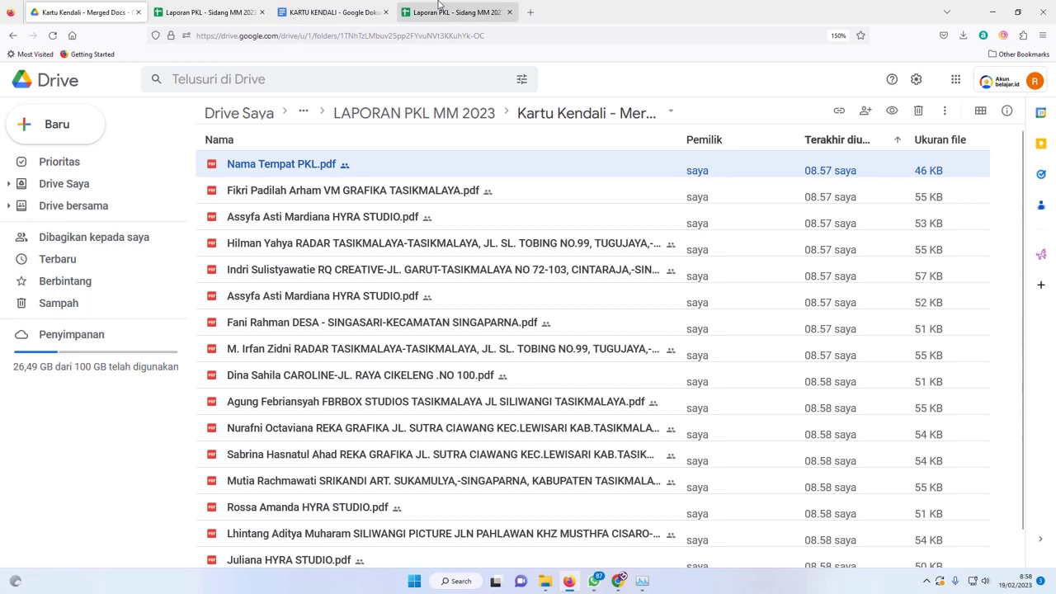
click(312, 6)
Return to the Laporan PKL spreadsheet, unhide header row 1, and inspect the header and Tempat PKL cells.
click(206, 11)
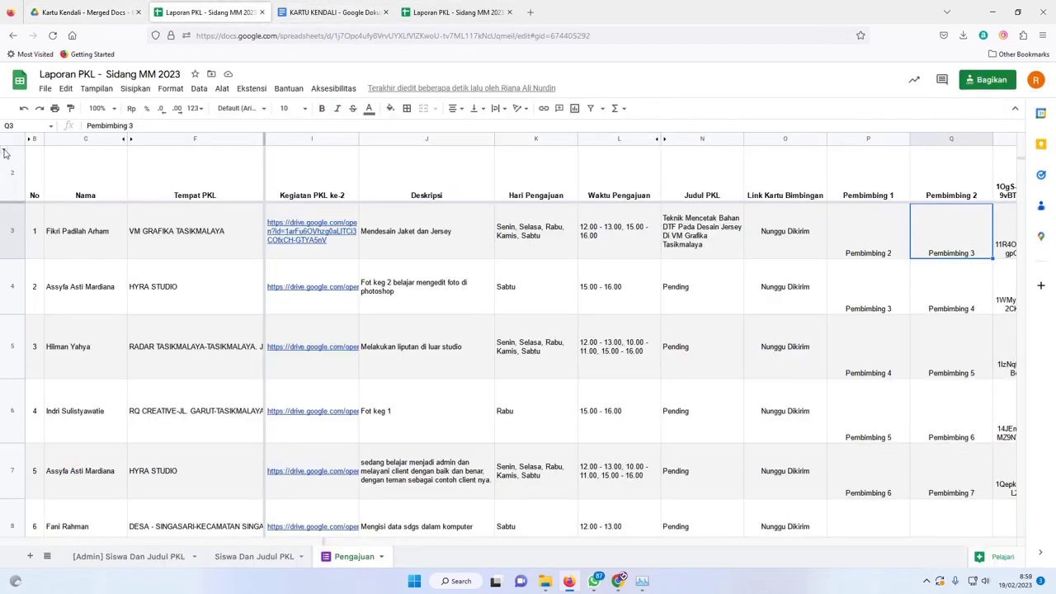
click(4, 150)
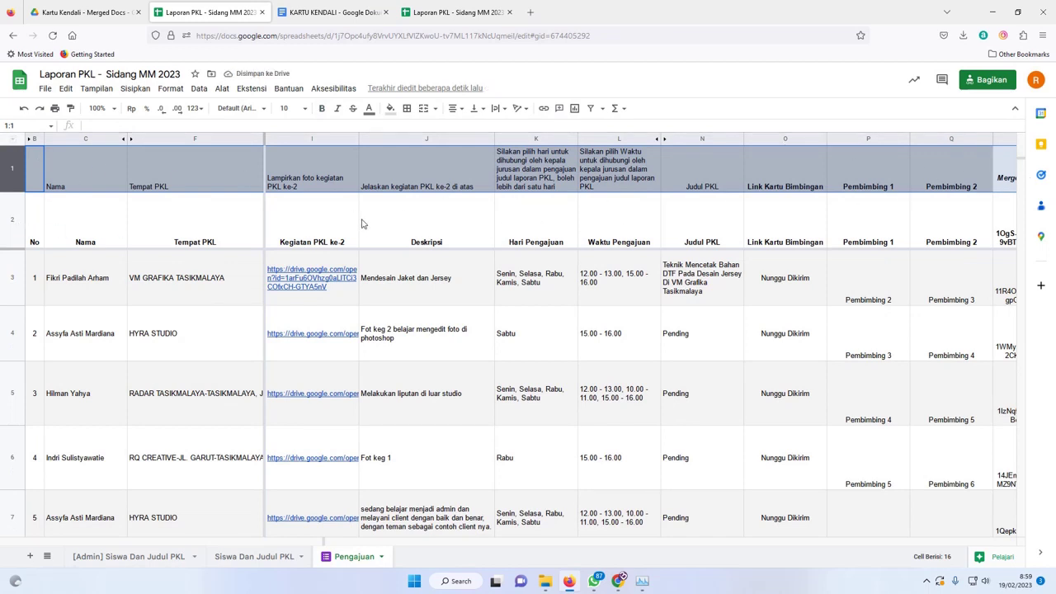
drag(97, 221, 201, 228)
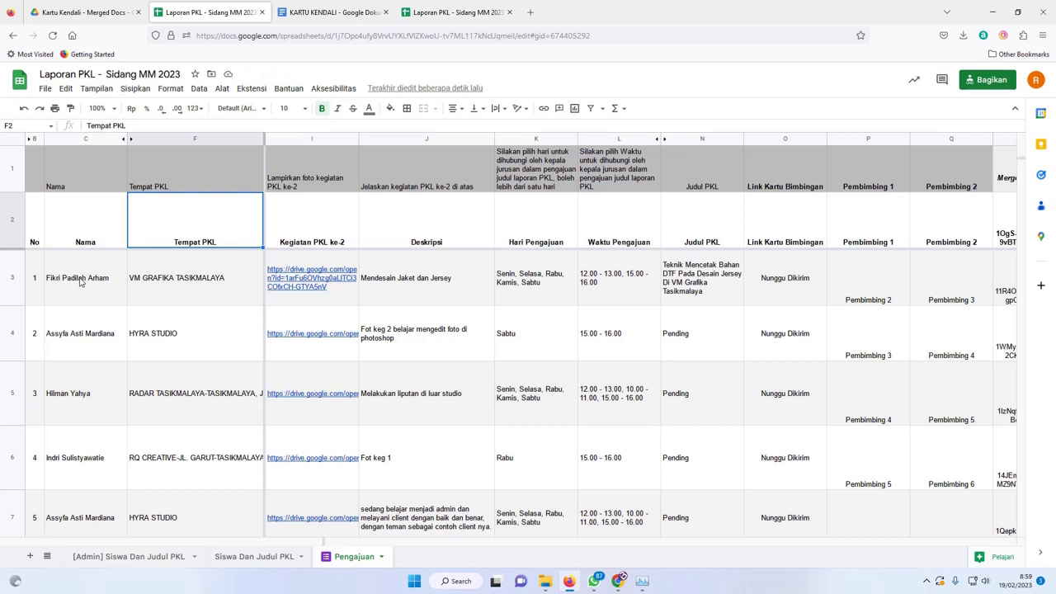
click(159, 271)
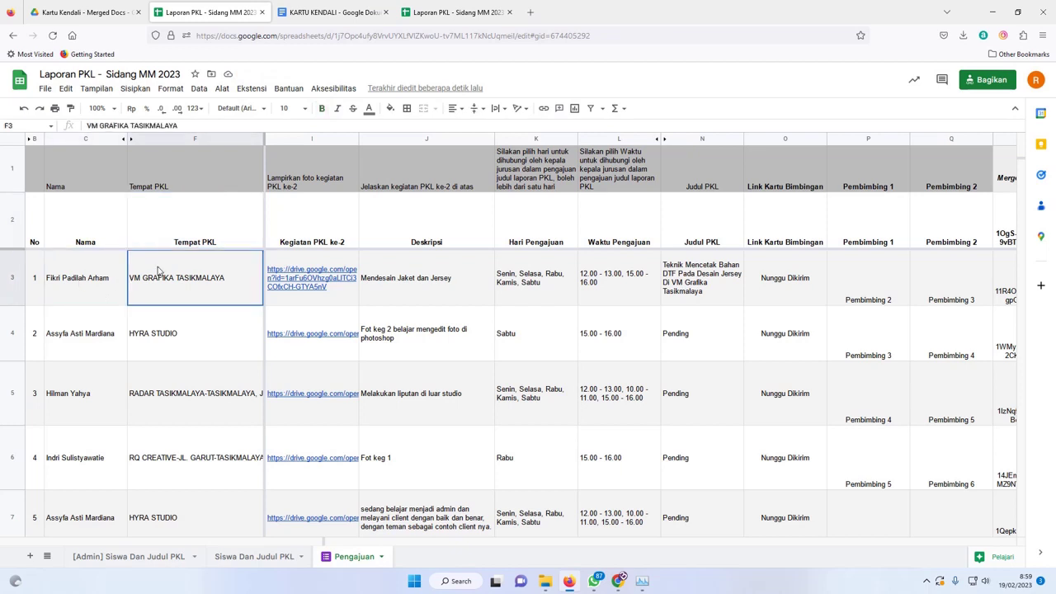
click(13, 197)
click(585, 345)
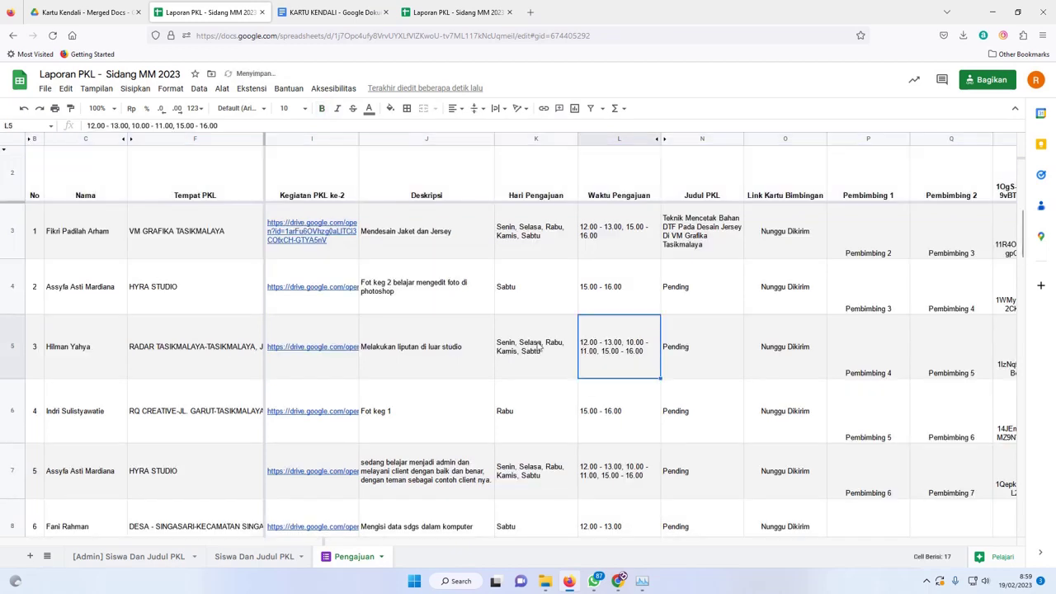
Zoom out to 80% and scroll the student rows to review the merge links and N30's PROPER formula.
scroll(525, 350, down, 3)
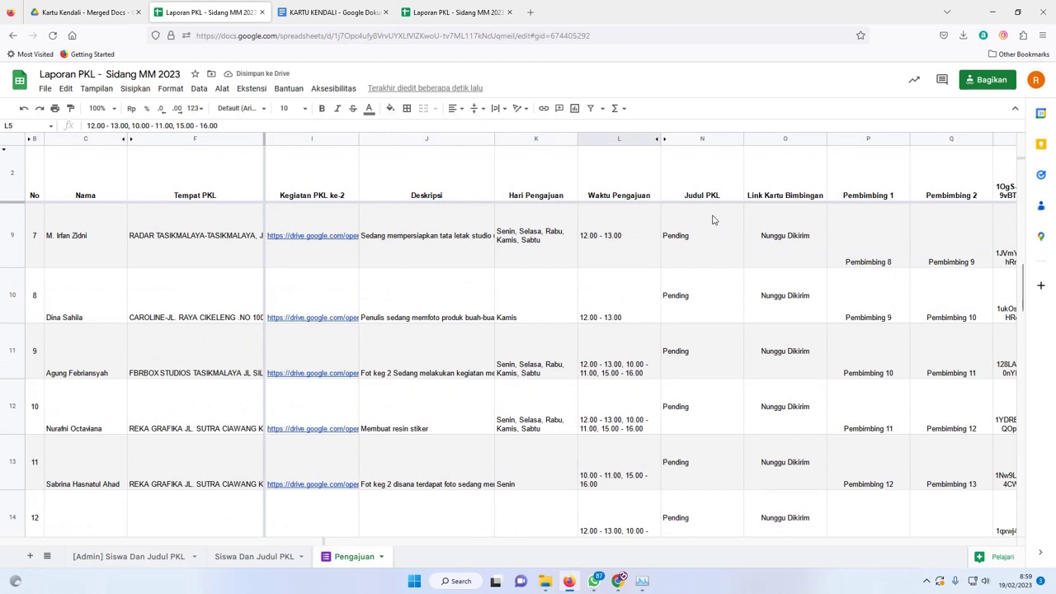
drag(523, 544, 643, 544)
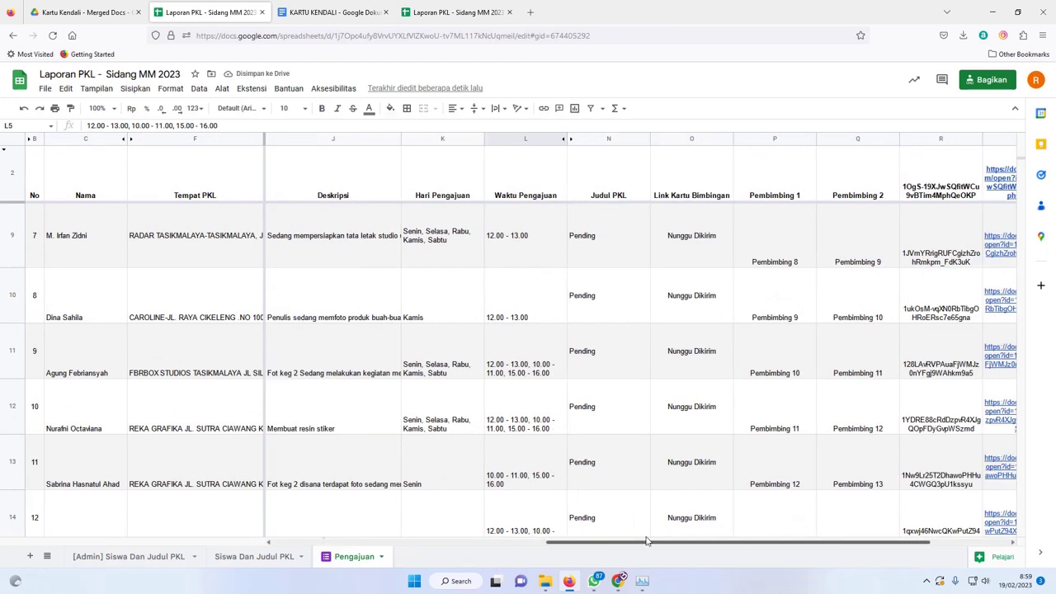
key(ctrl+minus)
key(ctrl+minus)
scroll(614, 285, down, 5)
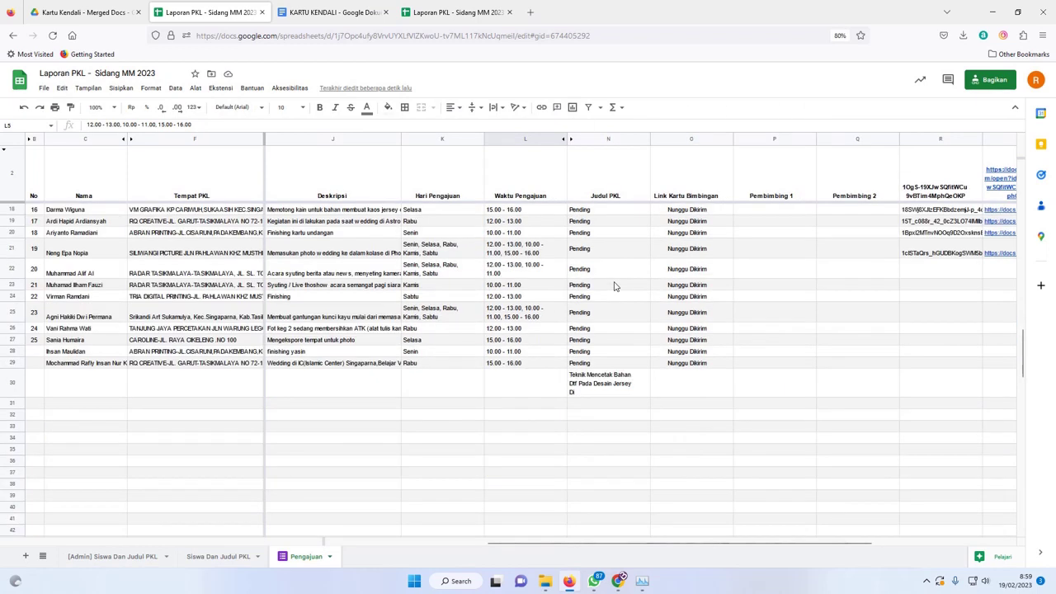
drag(665, 545, 805, 533)
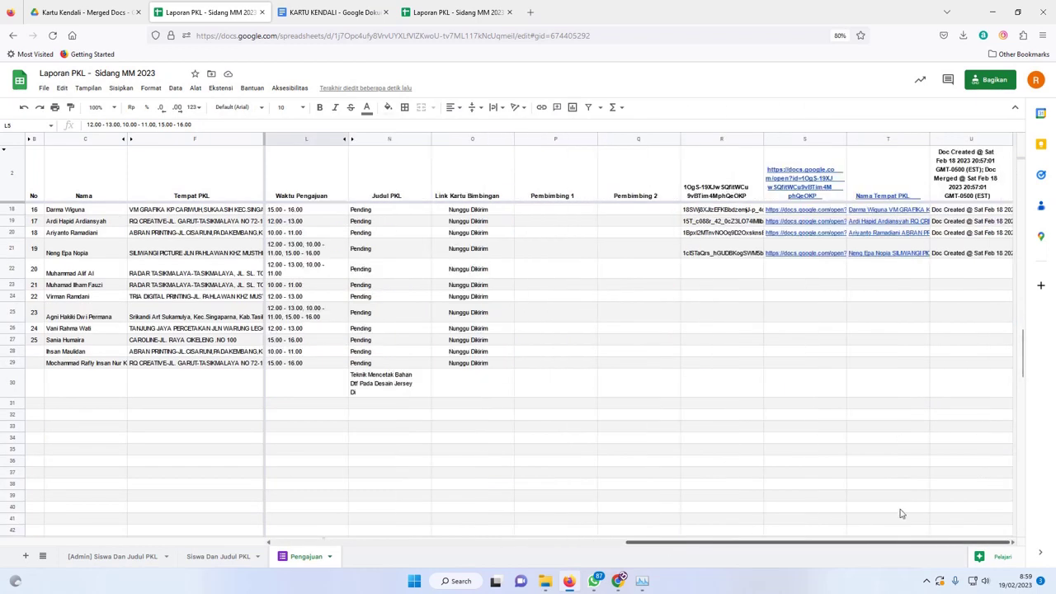
scroll(671, 334, up, 5)
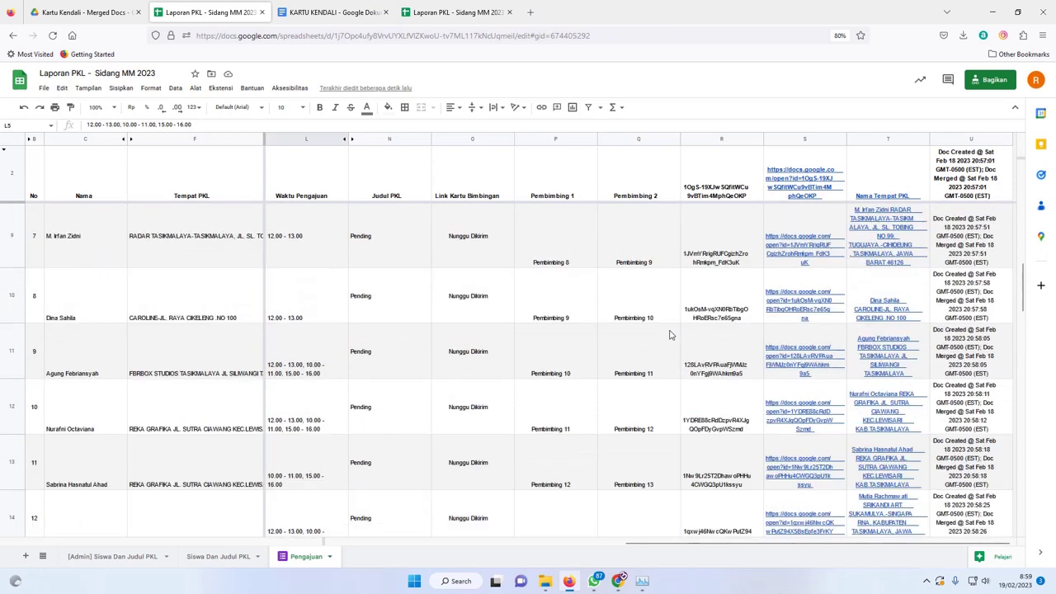
scroll(672, 333, down, 3)
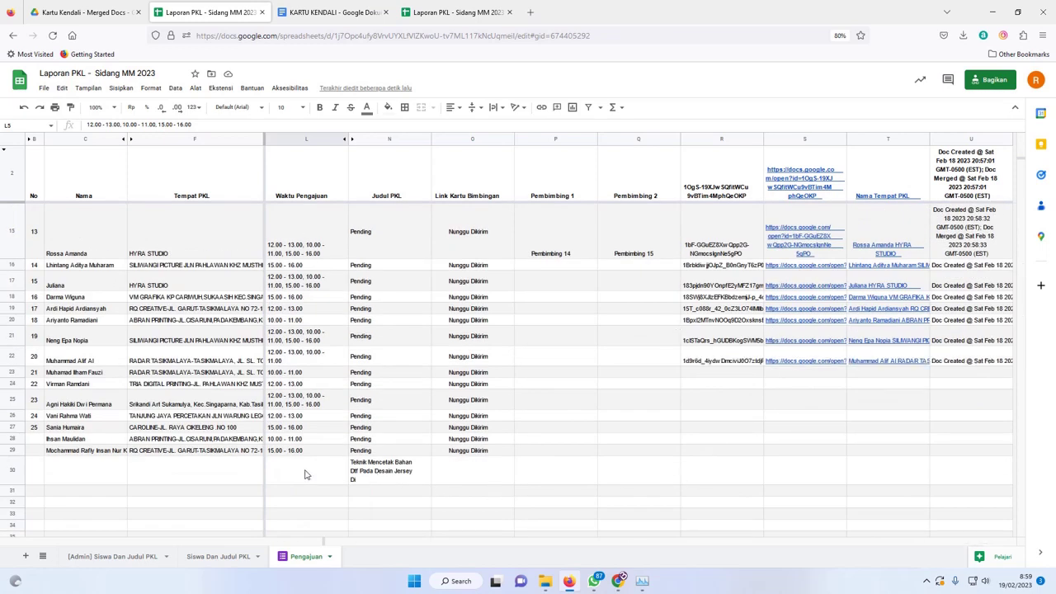
click(361, 482)
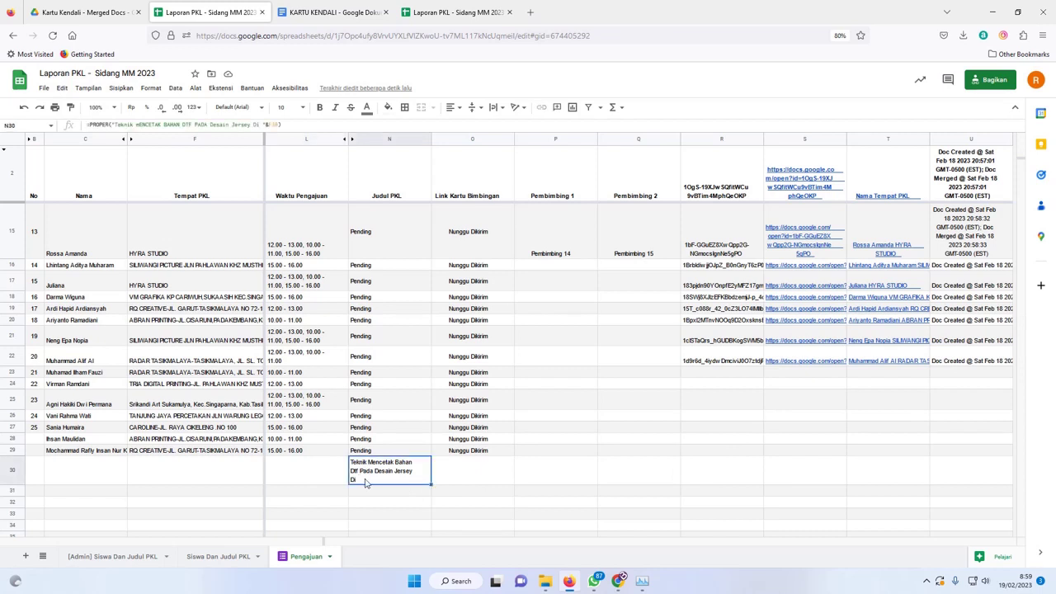